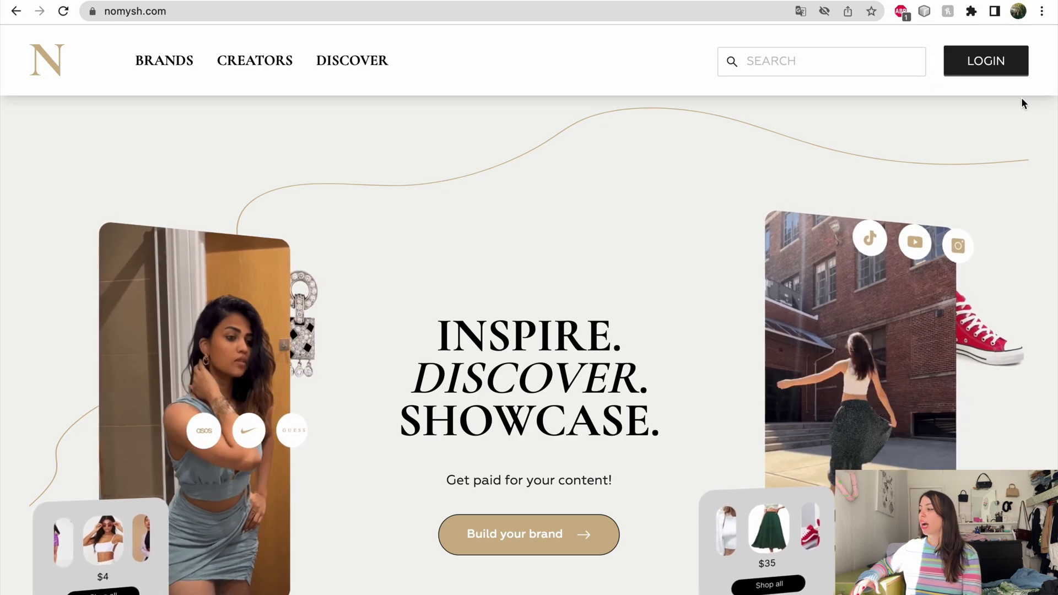
Start creating a new Nomysh account by signing up with Google.
{"action": "left_click", "coordinate": [989, 63]}
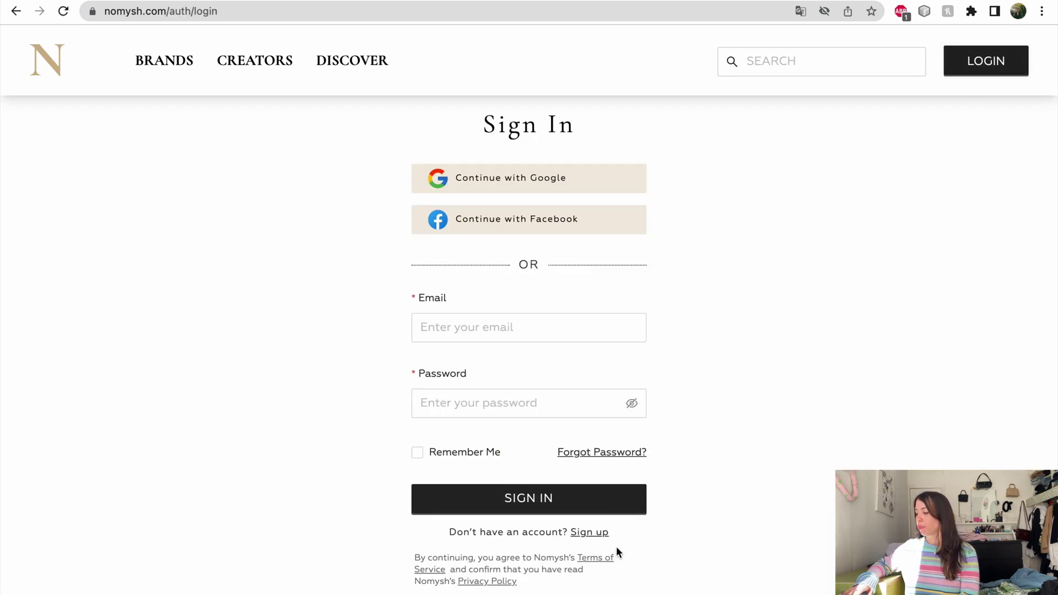
{"action": "left_click", "coordinate": [595, 534]}
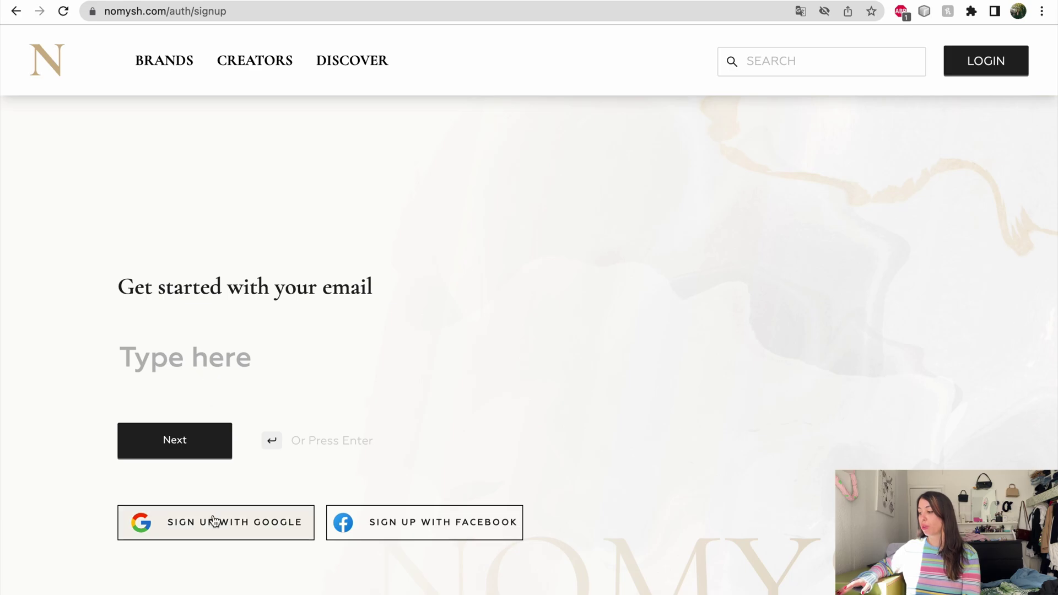
{"action": "left_click", "coordinate": [265, 524]}
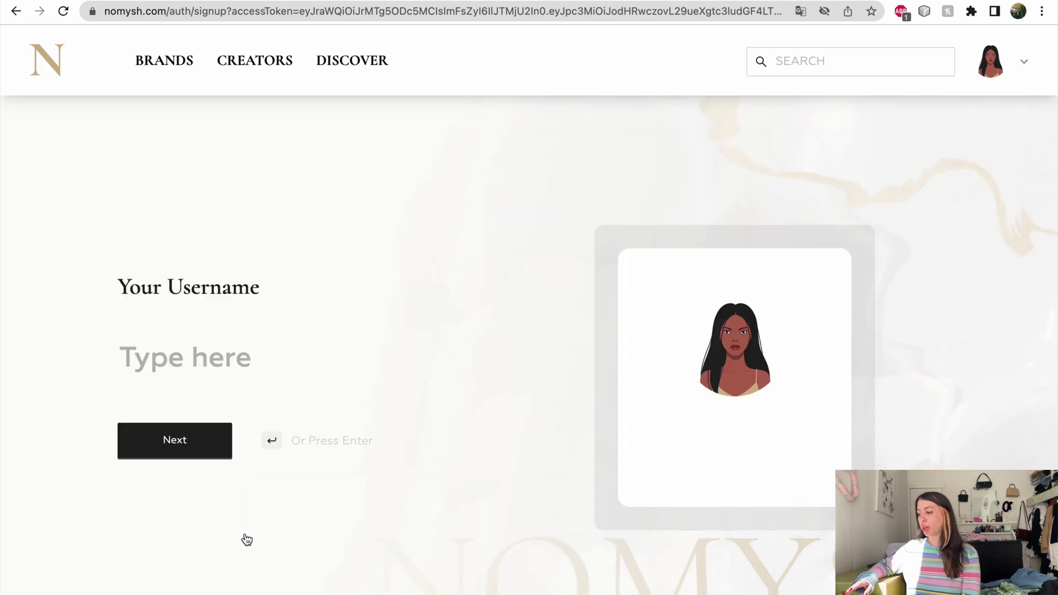
Enter the creator username and save a cropped selfie as the profile photo.
{"action": "left_click", "coordinate": [258, 359]}
{"action": "type", "text": "Ellie.Creates"}
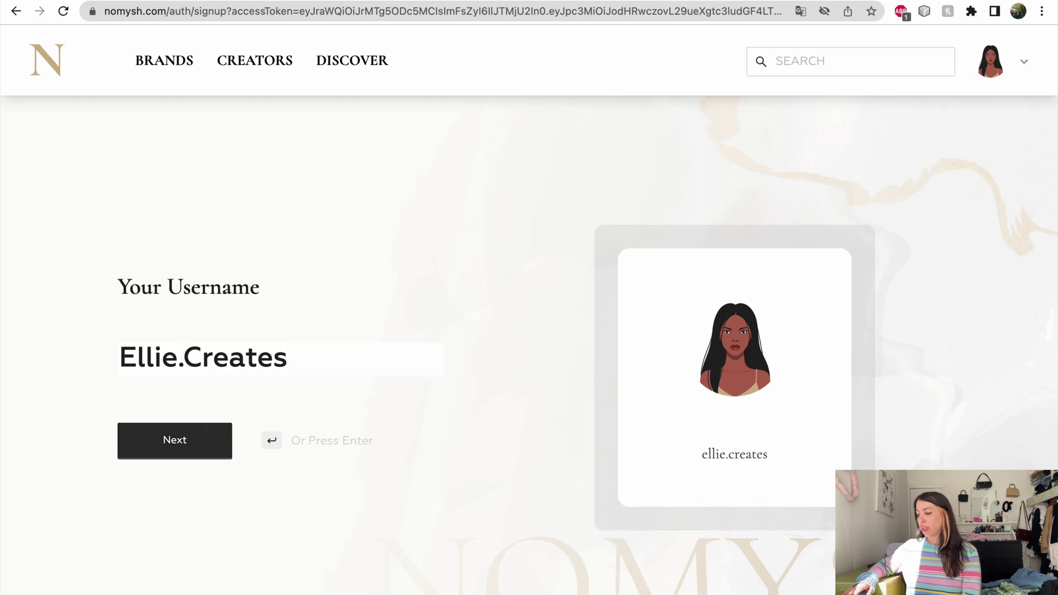
{"action": "left_click", "coordinate": [165, 439]}
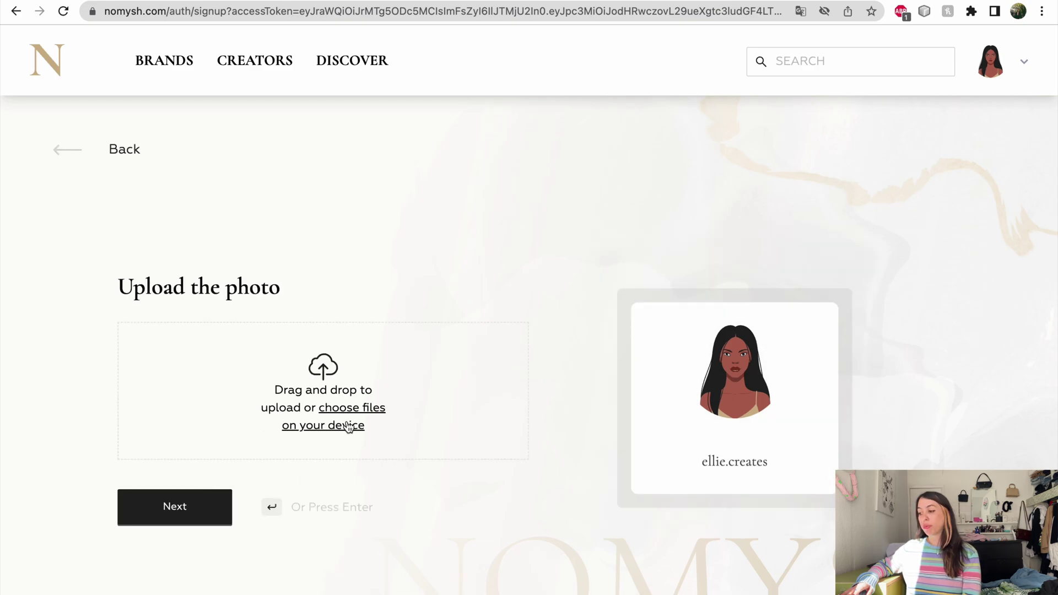
{"action": "left_click", "coordinate": [348, 425]}
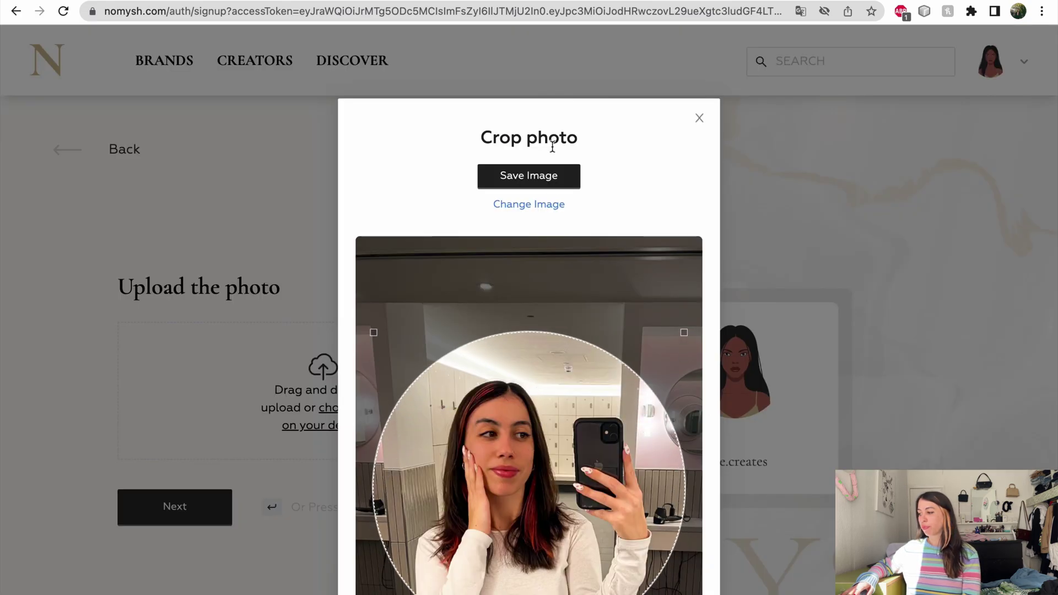
{"action": "left_click", "coordinate": [552, 179]}
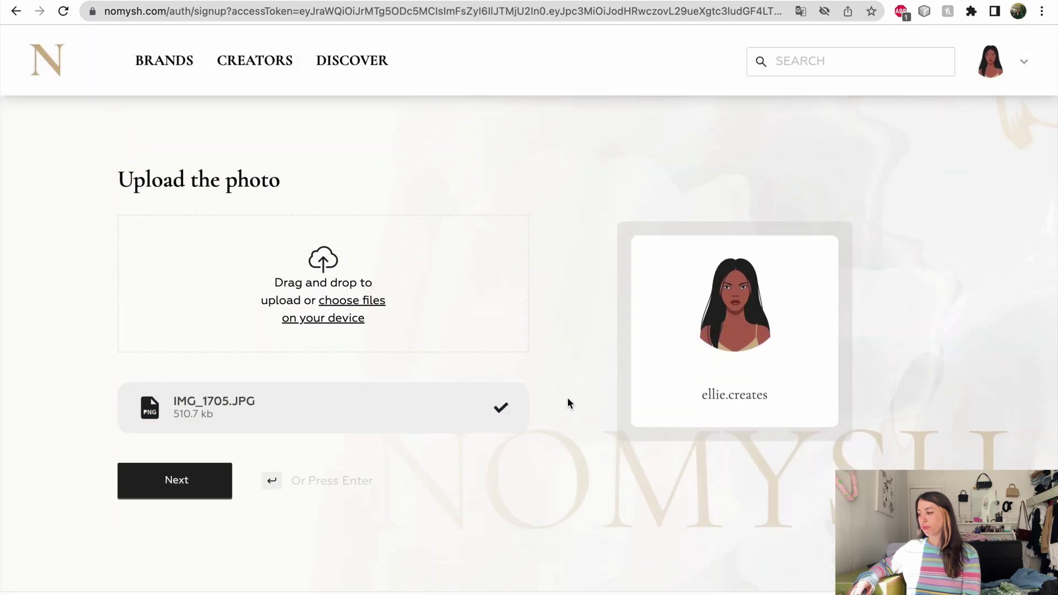
Enter the TikTok username in the tiktok.com field and save the linked accounts.
{"action": "left_click", "coordinate": [200, 485]}
{"action": "scroll", "coordinate": [369, 409], "scroll_direction": "up", "scroll_amount": 2}
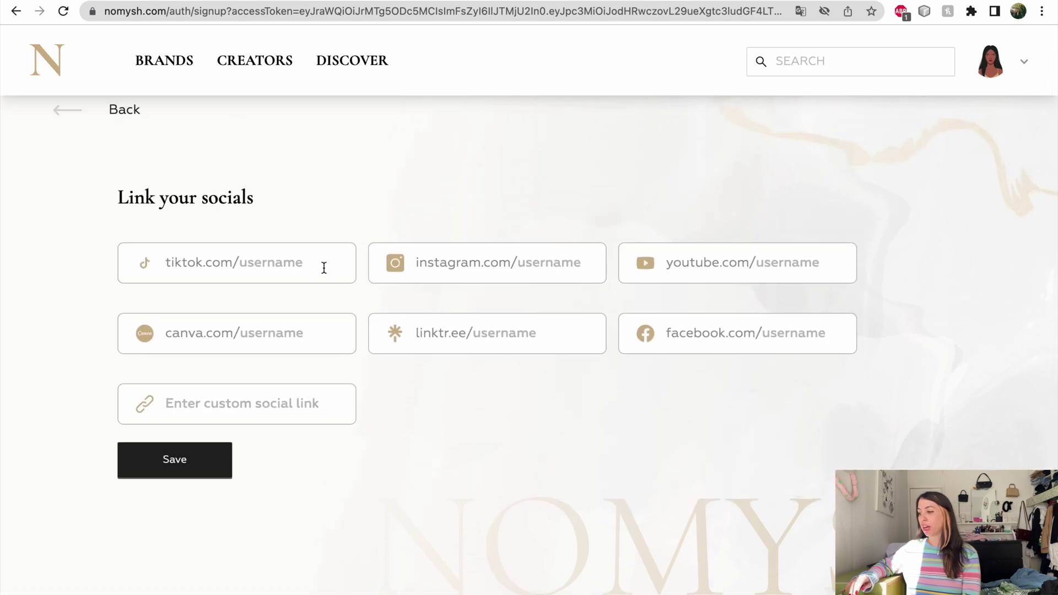
{"action": "left_click", "coordinate": [298, 267]}
{"action": "type", "text": "ellie.life"}
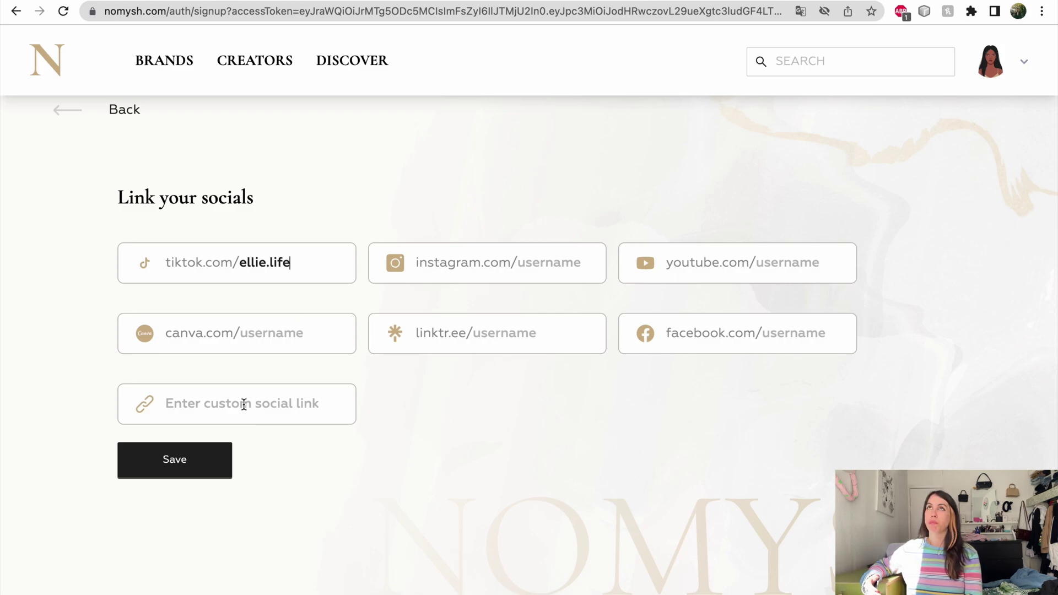
{"action": "left_click", "coordinate": [202, 453]}
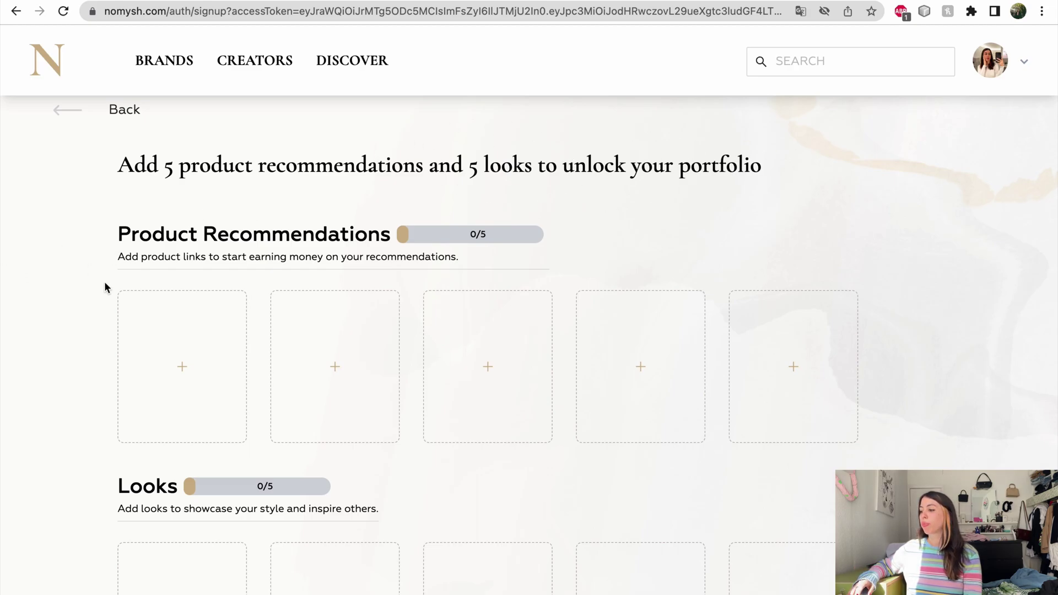
From the first empty Looks card, choose to add looks from TikTok.
{"action": "scroll", "coordinate": [104, 283], "scroll_direction": "down", "scroll_amount": 4}
{"action": "left_click", "coordinate": [201, 373]}
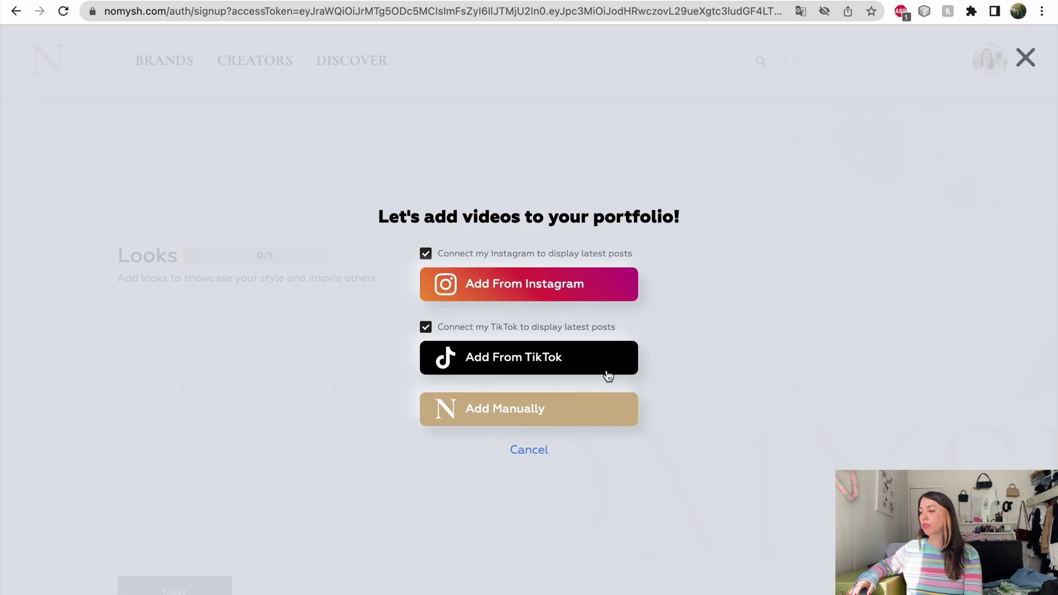
{"action": "left_click", "coordinate": [602, 363]}
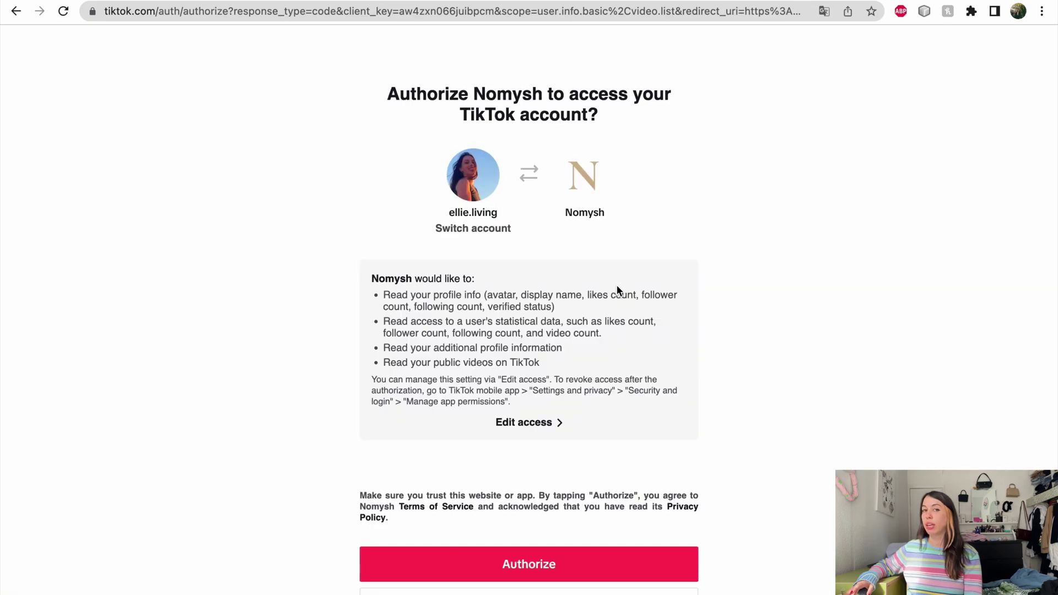
Authorize Nomysh on TikTok and pick the first video and the flower shop street video.
{"action": "left_click", "coordinate": [526, 562]}
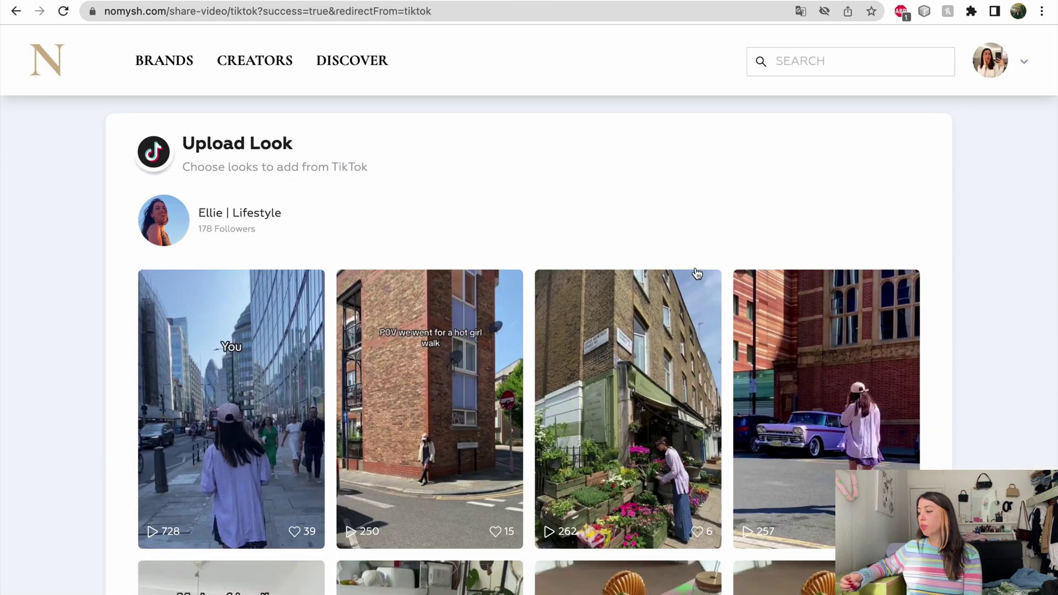
{"action": "scroll", "coordinate": [697, 217], "scroll_direction": "down", "scroll_amount": 3}
{"action": "left_click", "coordinate": [273, 301]}
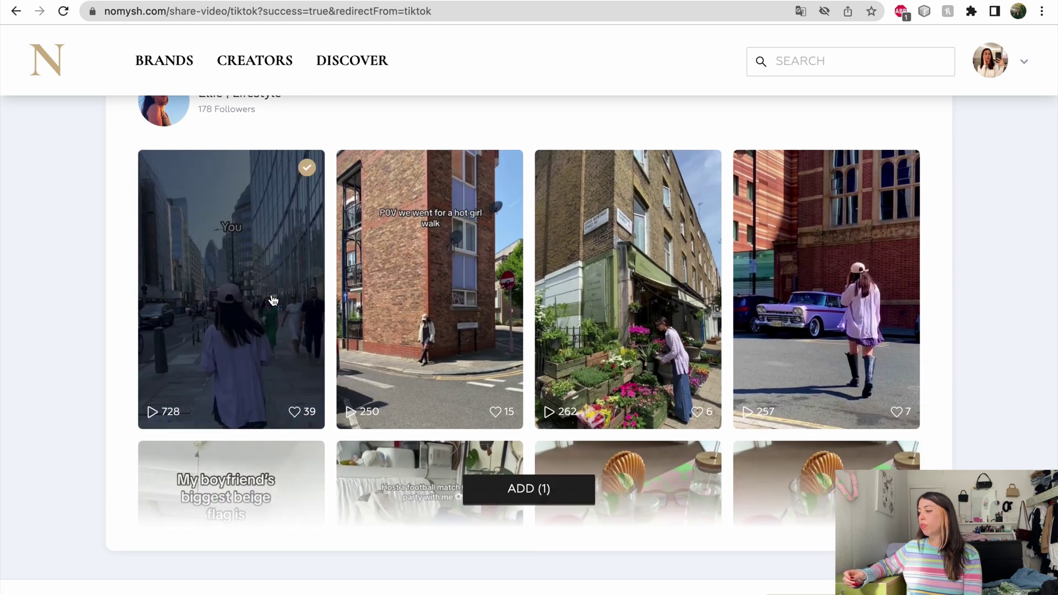
{"action": "left_click", "coordinate": [678, 291]}
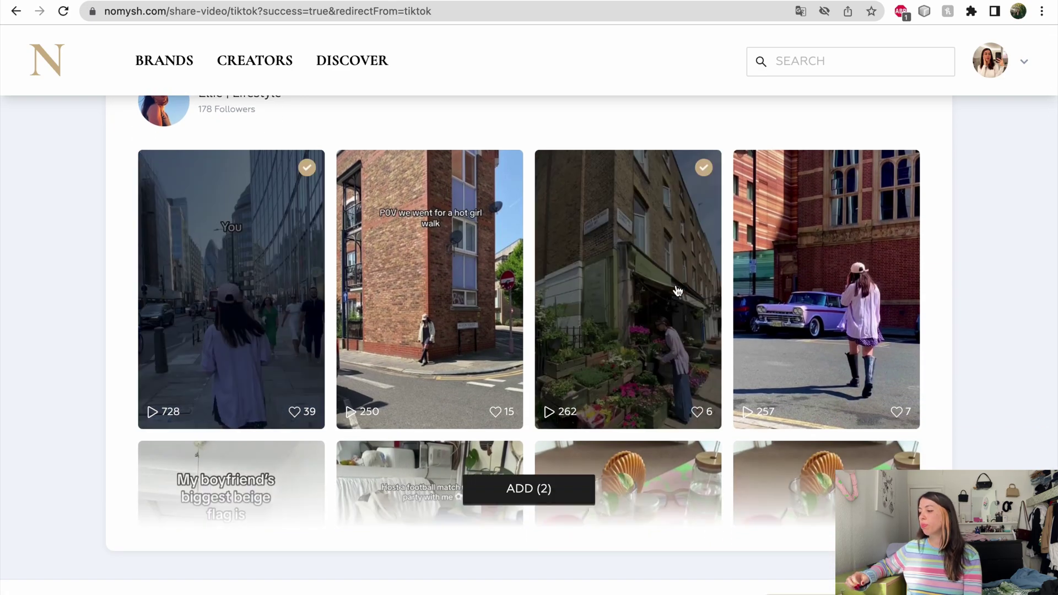
Also pick the Host a football match, Unbox my new Skincare Kit and Pack with me videos.
{"action": "scroll", "coordinate": [677, 291], "scroll_direction": "down", "scroll_amount": 5}
{"action": "left_click", "coordinate": [447, 316]}
{"action": "scroll", "coordinate": [446, 316], "scroll_direction": "down", "scroll_amount": 2}
{"action": "left_click", "coordinate": [226, 365]}
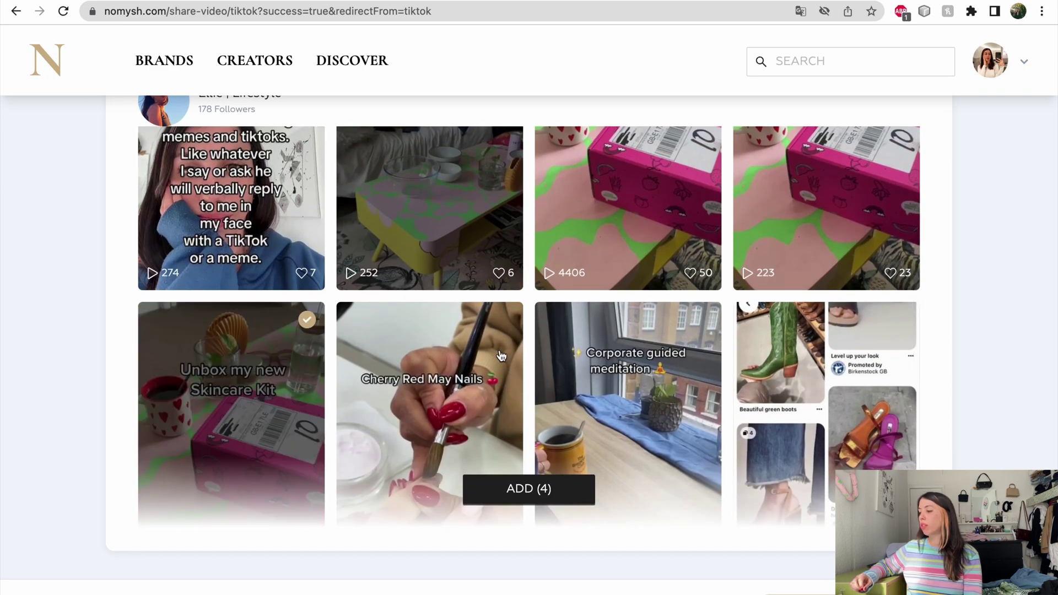
{"action": "scroll", "coordinate": [501, 355], "scroll_direction": "down", "scroll_amount": 2}
{"action": "scroll", "coordinate": [609, 330], "scroll_direction": "down", "scroll_amount": 5}
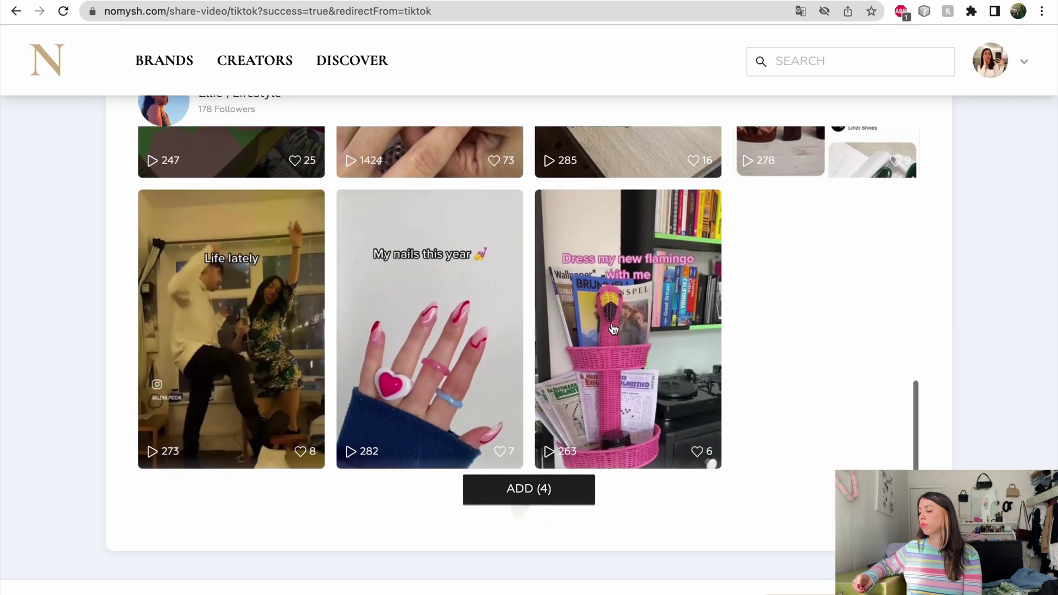
{"action": "scroll", "coordinate": [613, 329], "scroll_direction": "down", "scroll_amount": 5}
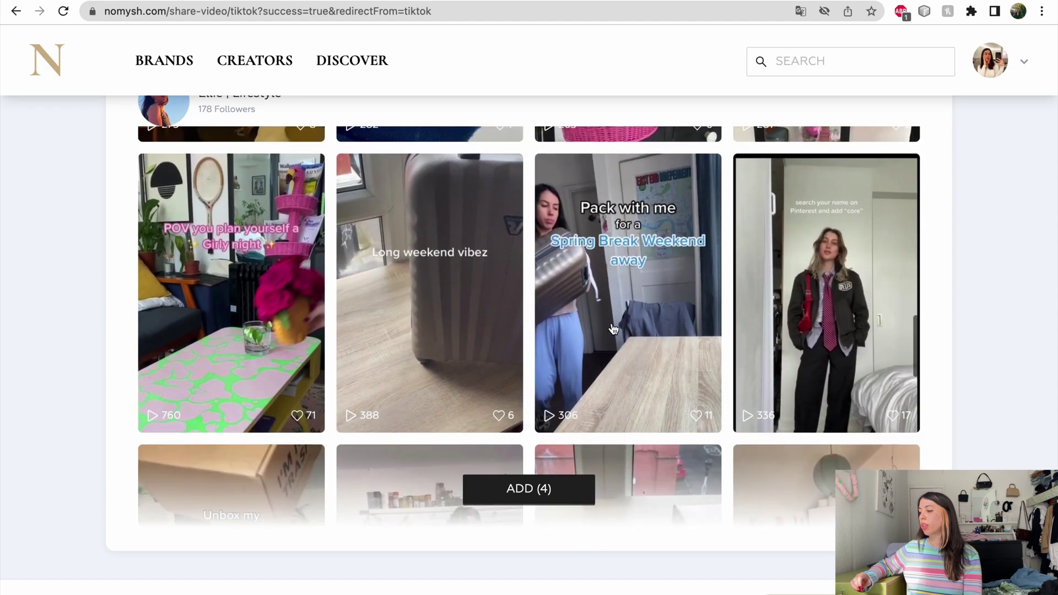
{"action": "left_click", "coordinate": [613, 329]}
{"action": "scroll", "coordinate": [611, 330], "scroll_direction": "down", "scroll_amount": 1}
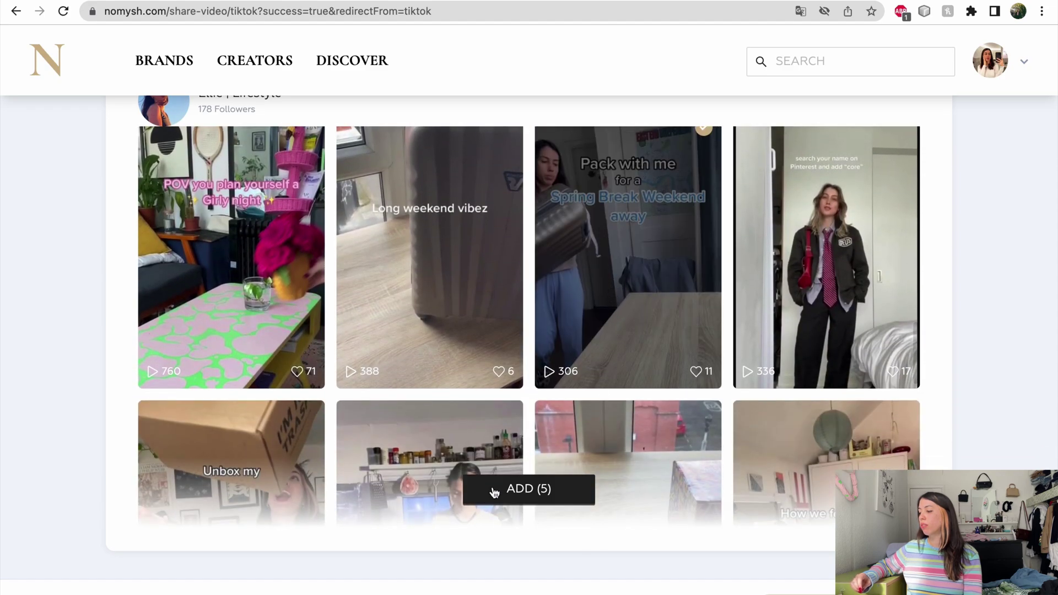
Add the five videos as looks and recaption the first one 'Take a walk with me'.
{"action": "left_click", "coordinate": [548, 498]}
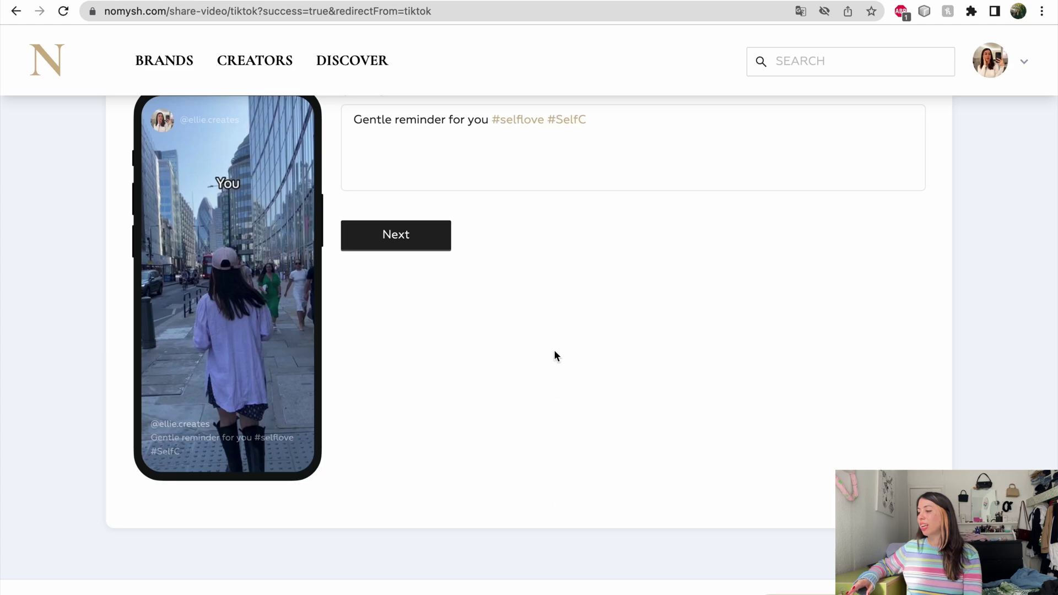
{"action": "scroll", "coordinate": [554, 345], "scroll_direction": "up", "scroll_amount": 3}
{"action": "left_click_drag", "start_coordinate": [587, 239], "coordinate": [358, 237]}
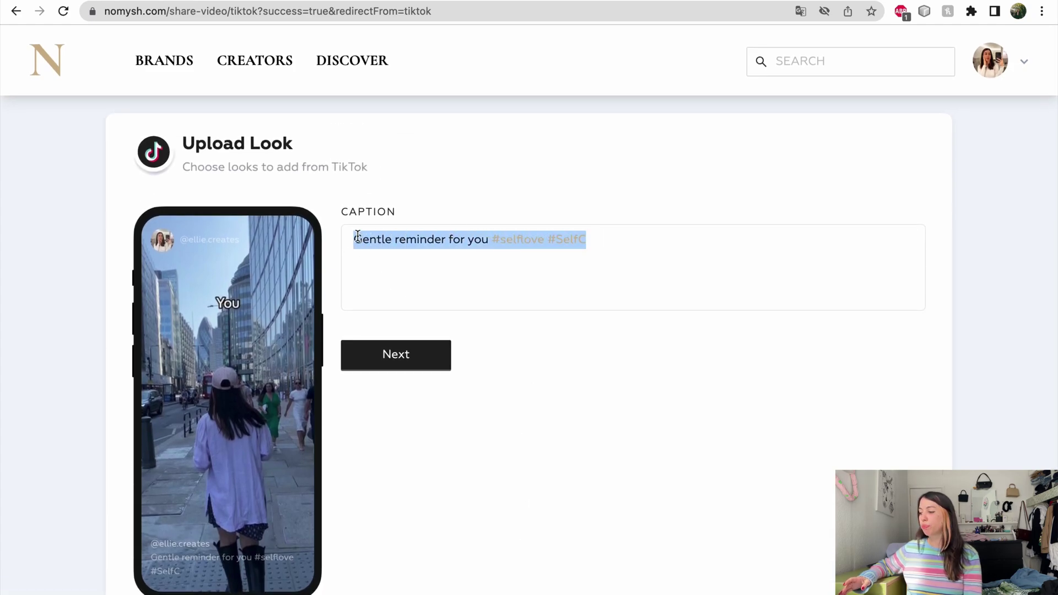
{"action": "type", "text": "Take a walk with me"}
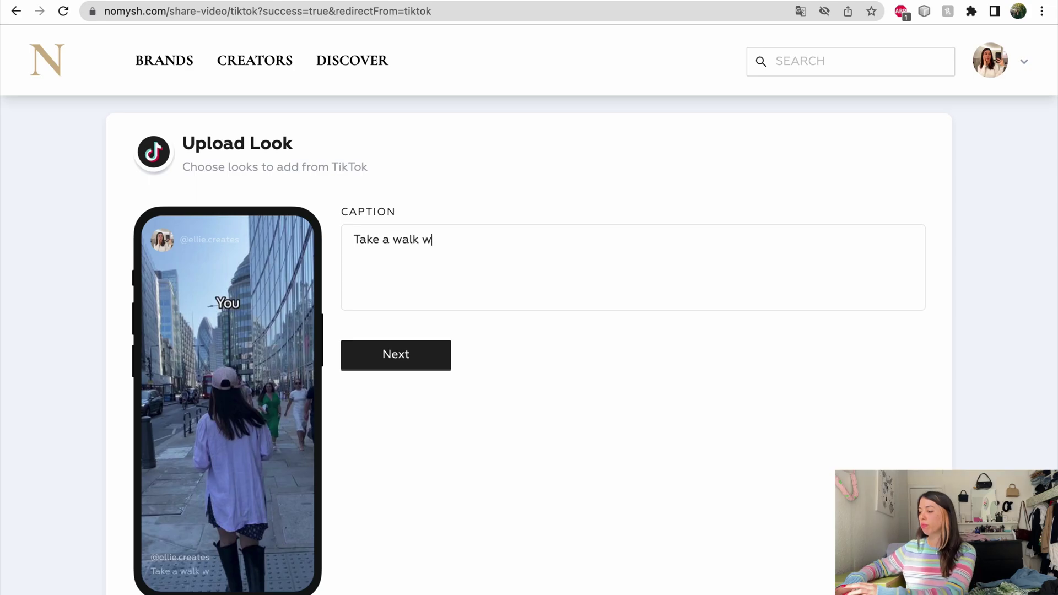
{"action": "left_click", "coordinate": [395, 354]}
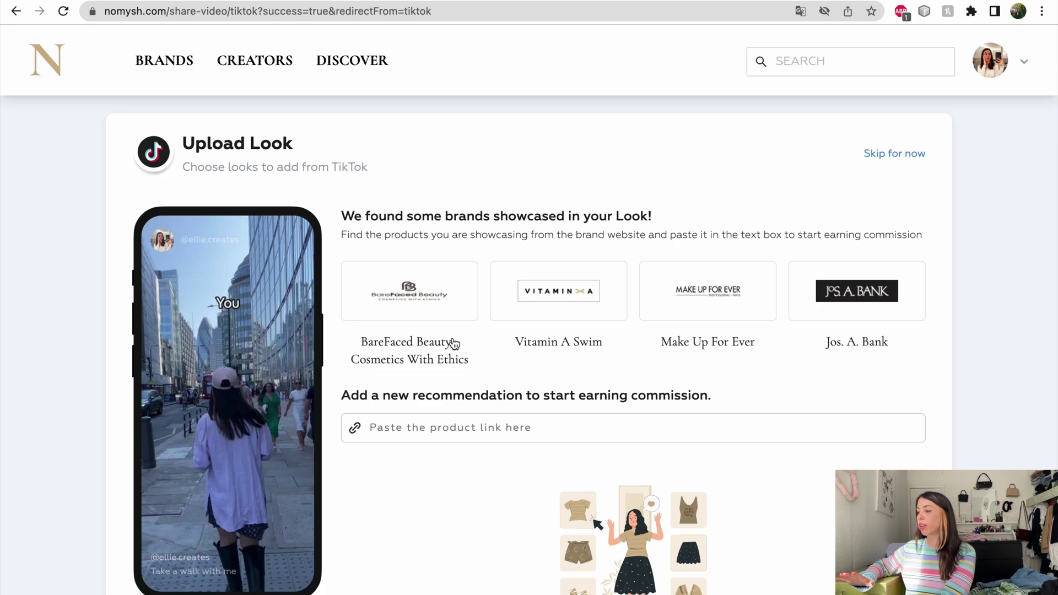
{"action": "scroll", "coordinate": [386, 364], "scroll_direction": "down", "scroll_amount": 2}
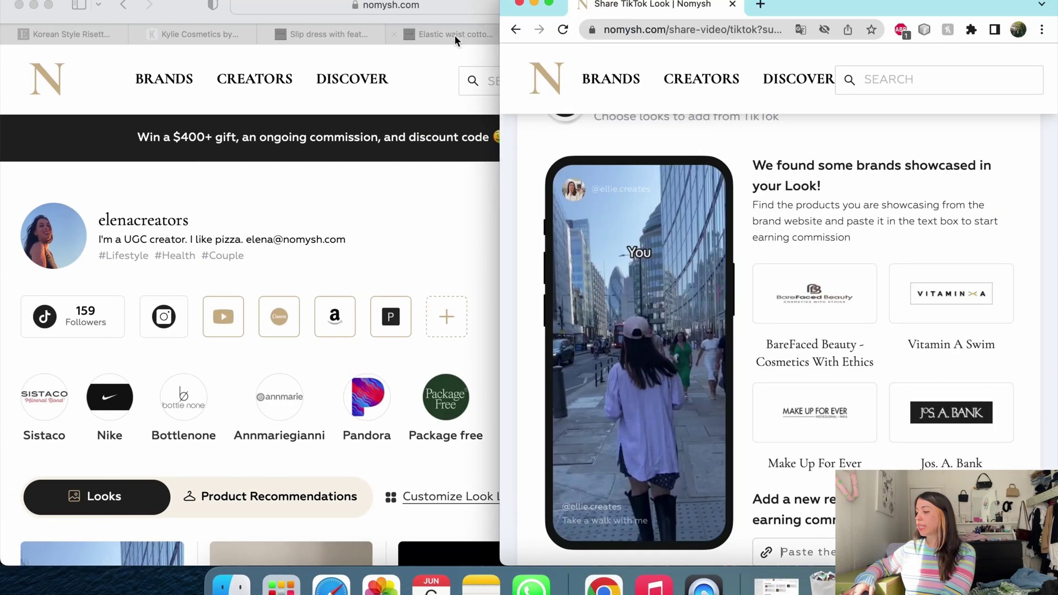
Copy the Etsy tweed jacket set listing's URL from Safari, then bring Nomysh back full screen.
{"action": "left_click", "coordinate": [432, 19]}
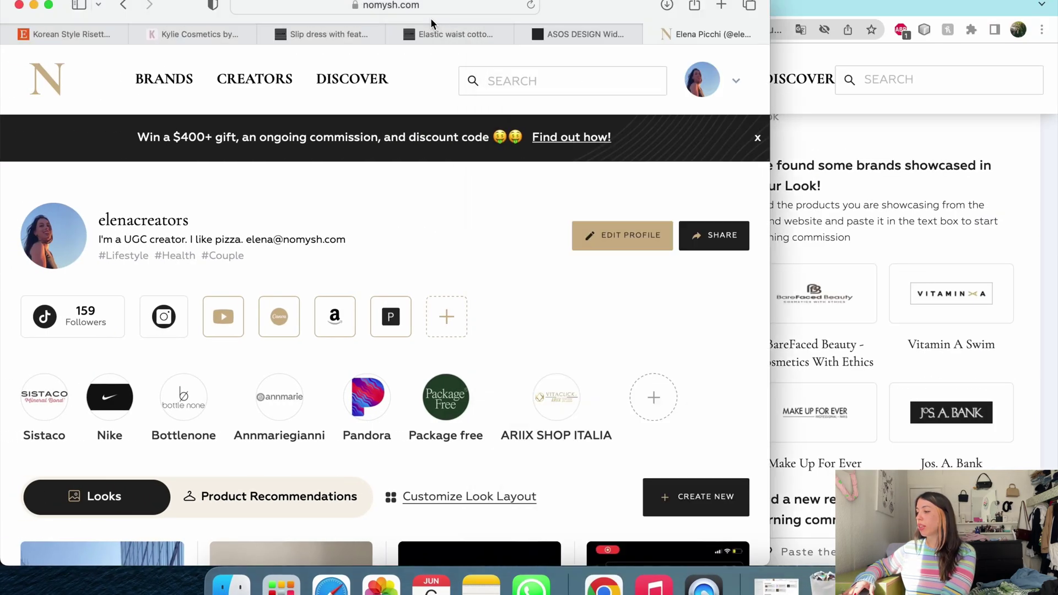
{"action": "left_click", "coordinate": [587, 32]}
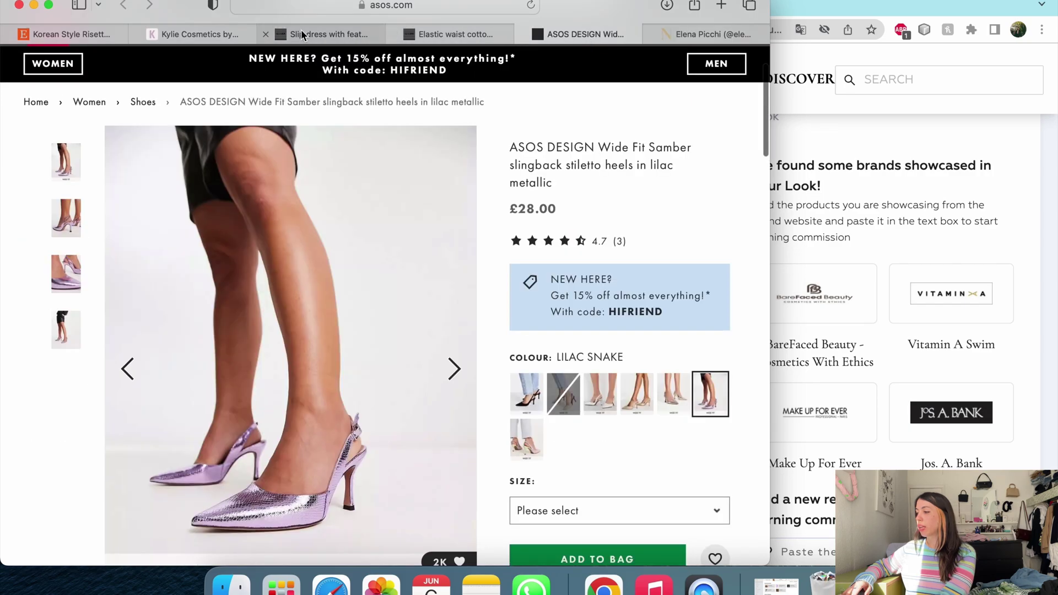
{"action": "left_click", "coordinate": [54, 32]}
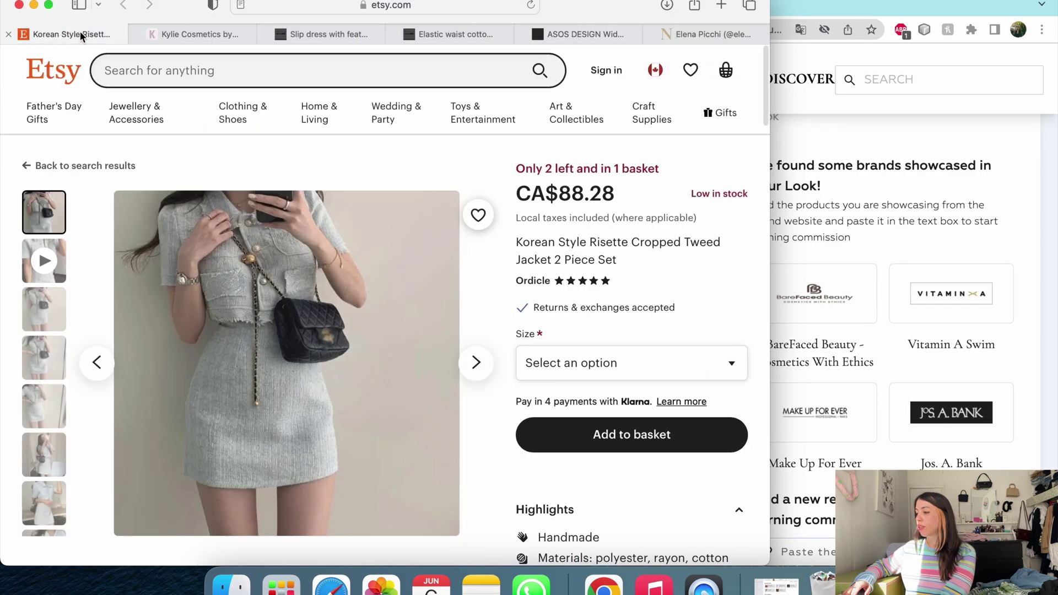
{"action": "left_click", "coordinate": [439, 8]}
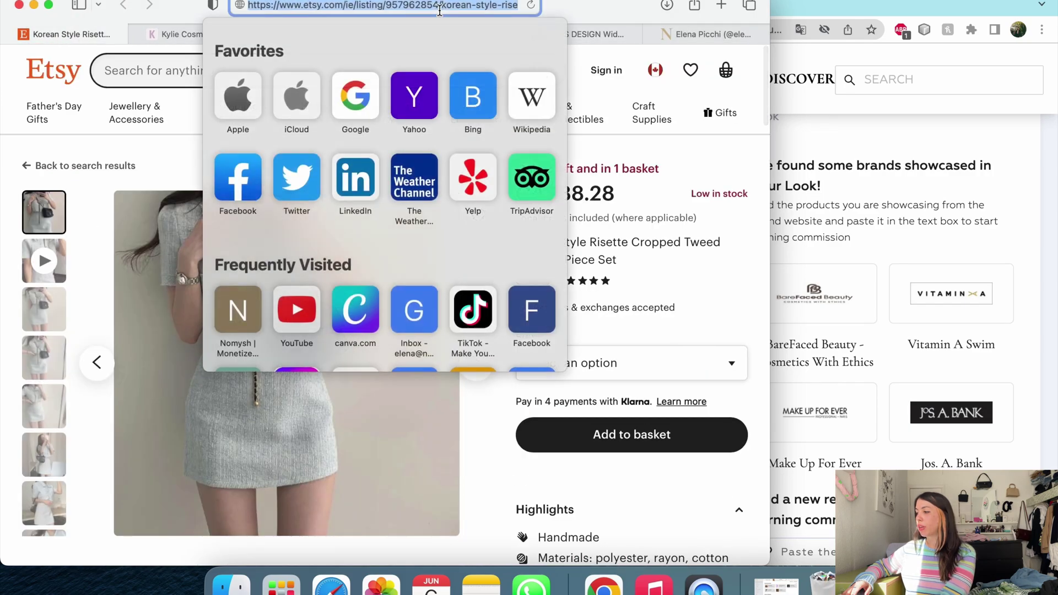
{"action": "left_click", "coordinate": [863, 15]}
{"action": "left_click", "coordinate": [550, 8]}
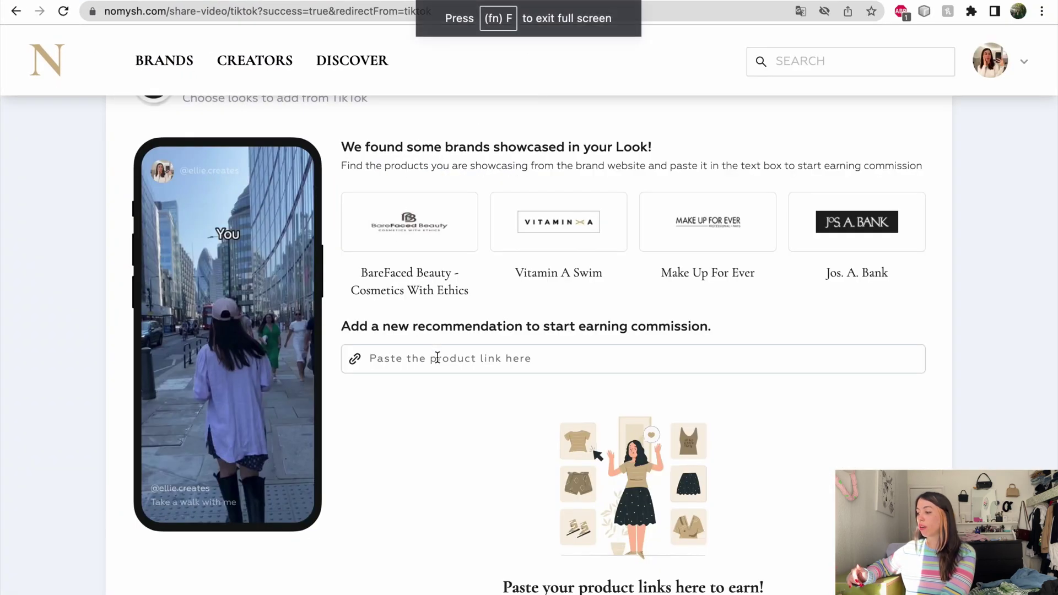
Paste the Etsy link and add the $62.95 tweed jacket 2 piece set to the walking look.
{"action": "key", "text": "super+v"}
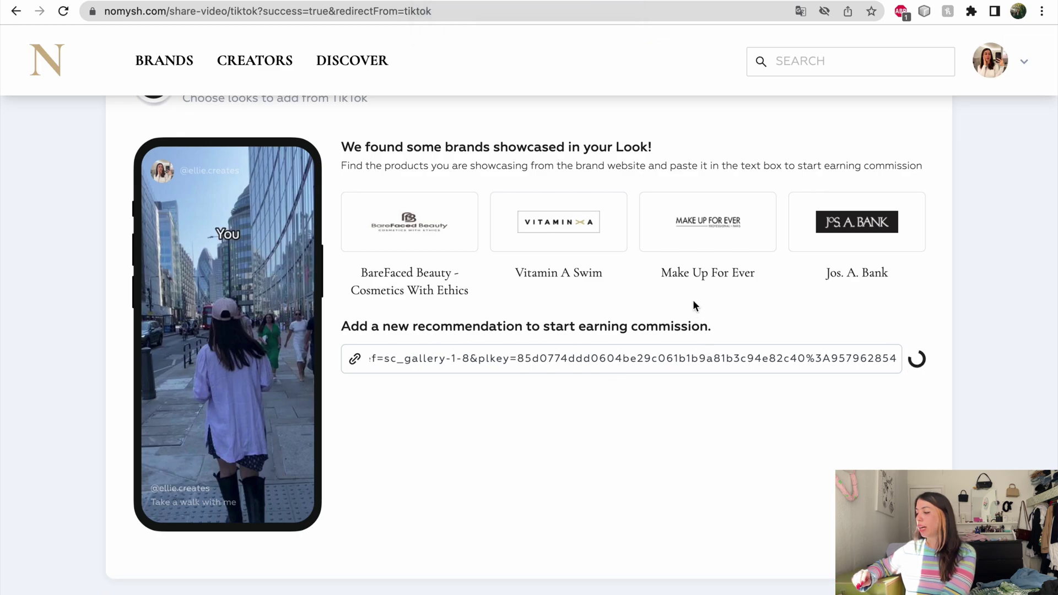
{"action": "scroll", "coordinate": [692, 302], "scroll_direction": "down", "scroll_amount": 3}
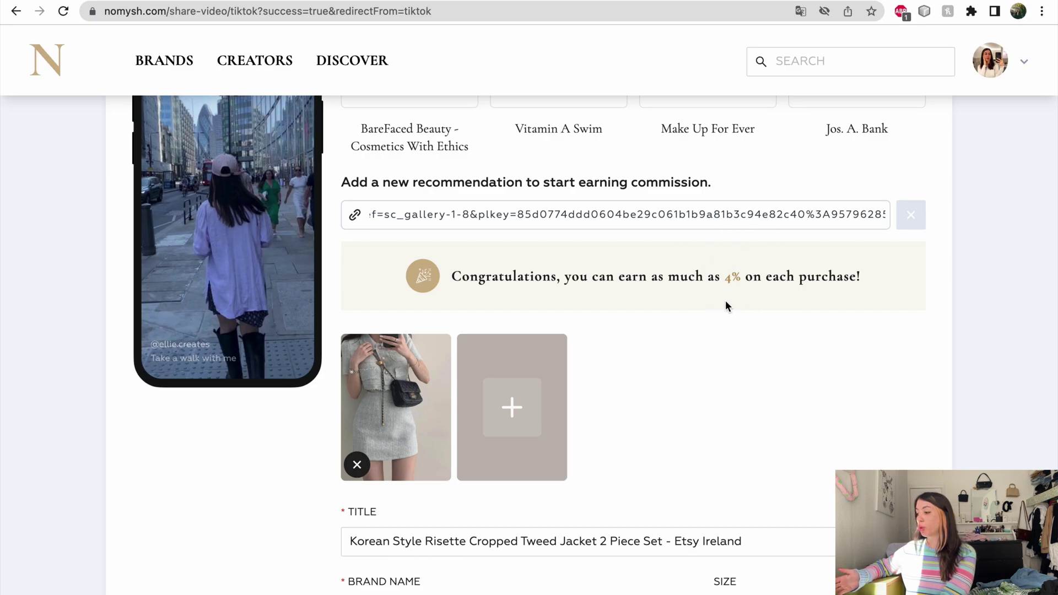
{"action": "scroll", "coordinate": [614, 325], "scroll_direction": "down", "scroll_amount": 1}
{"action": "scroll", "coordinate": [613, 329], "scroll_direction": "down", "scroll_amount": 1}
{"action": "scroll", "coordinate": [421, 352], "scroll_direction": "down", "scroll_amount": 3}
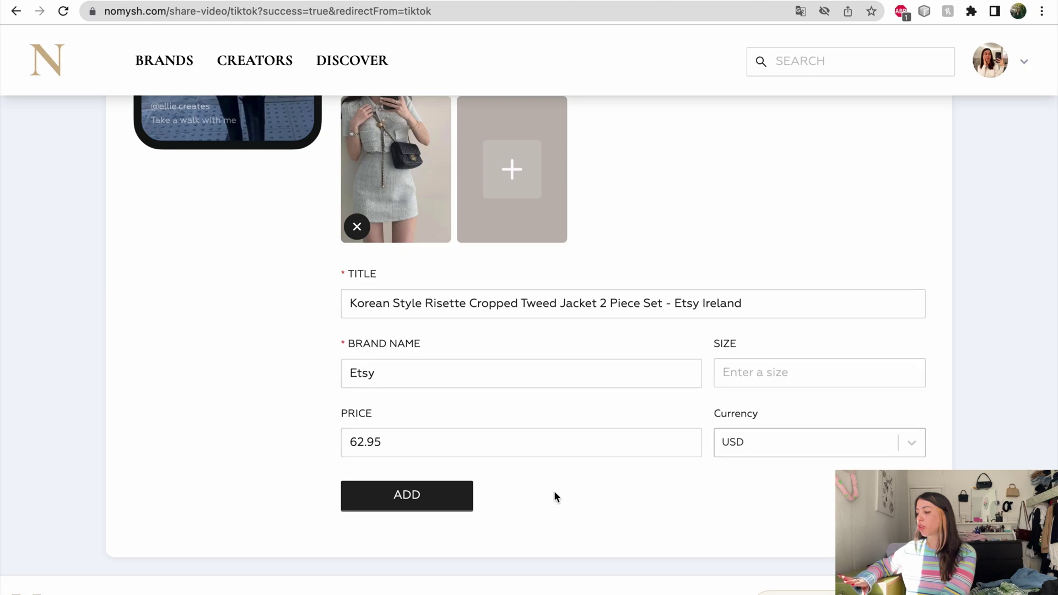
{"action": "left_click", "coordinate": [419, 500]}
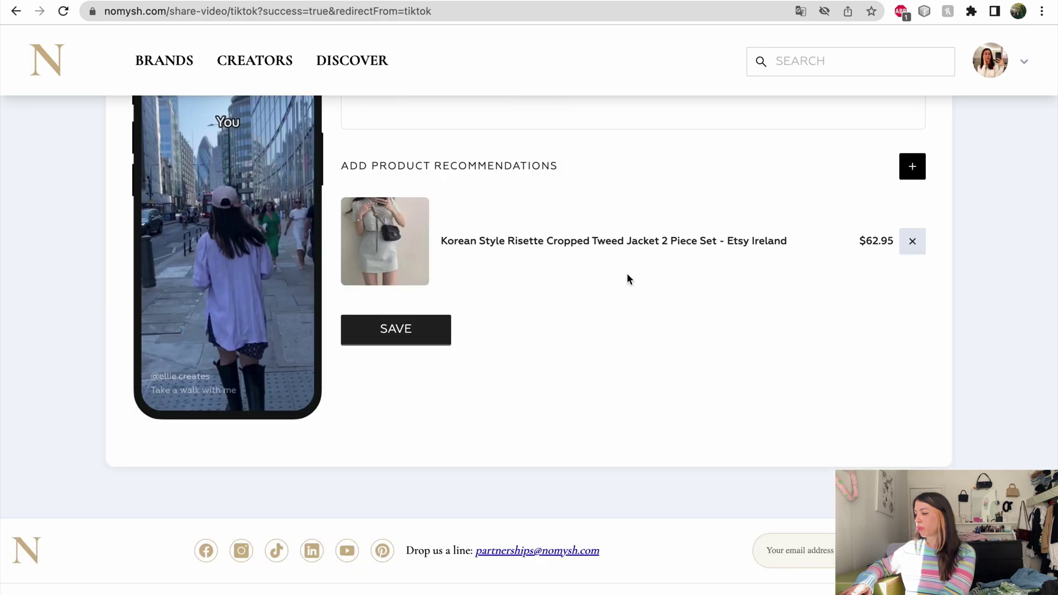
{"action": "scroll", "coordinate": [626, 276], "scroll_direction": "up", "scroll_amount": 3}
Save the walking look, open the next look's products, and copy the Mango elastic waist pants URL.
{"action": "left_click", "coordinate": [431, 487]}
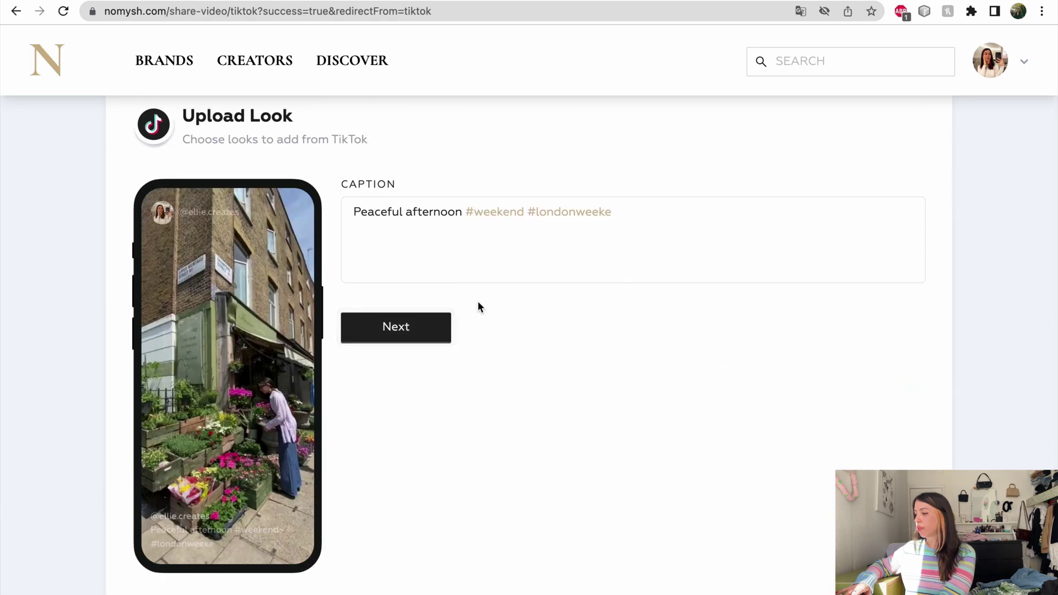
{"action": "left_click", "coordinate": [402, 327]}
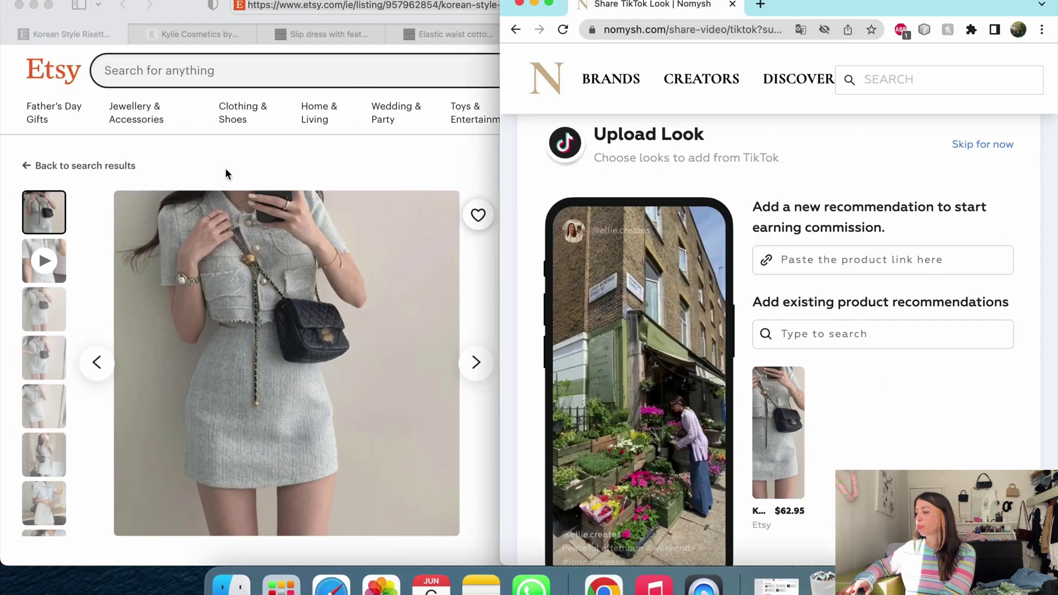
{"action": "left_click", "coordinate": [291, 154]}
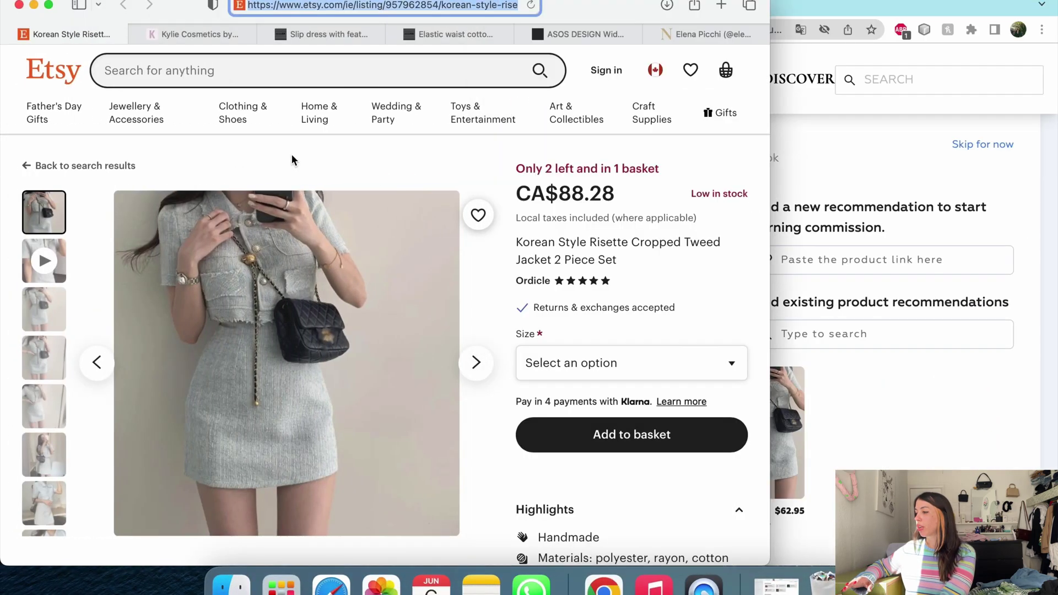
{"action": "left_click", "coordinate": [566, 36]}
{"action": "left_click", "coordinate": [457, 31]}
{"action": "left_click", "coordinate": [447, 5]}
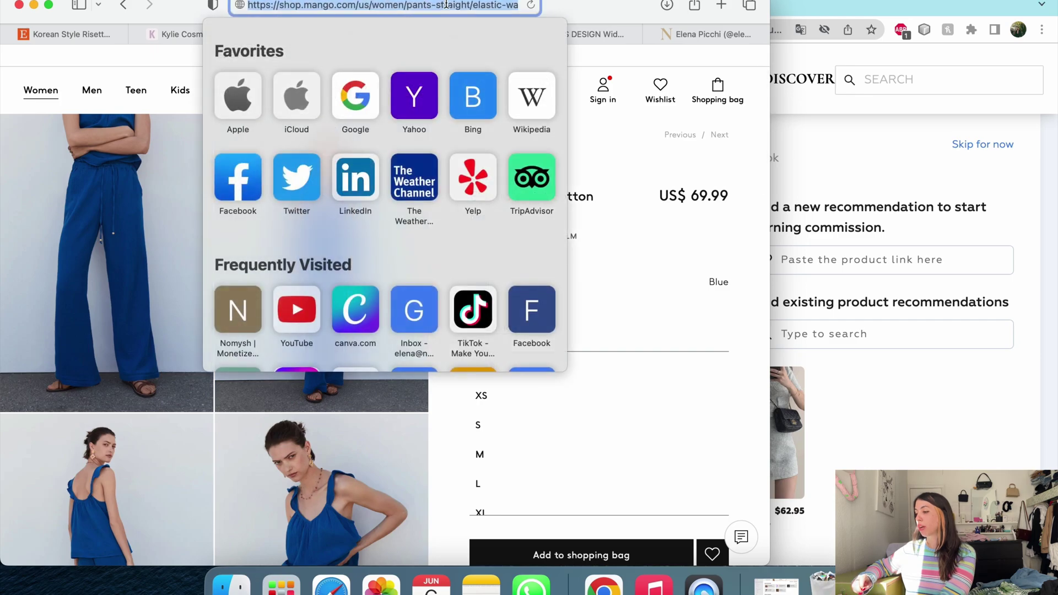
{"action": "left_click", "coordinate": [863, 13]}
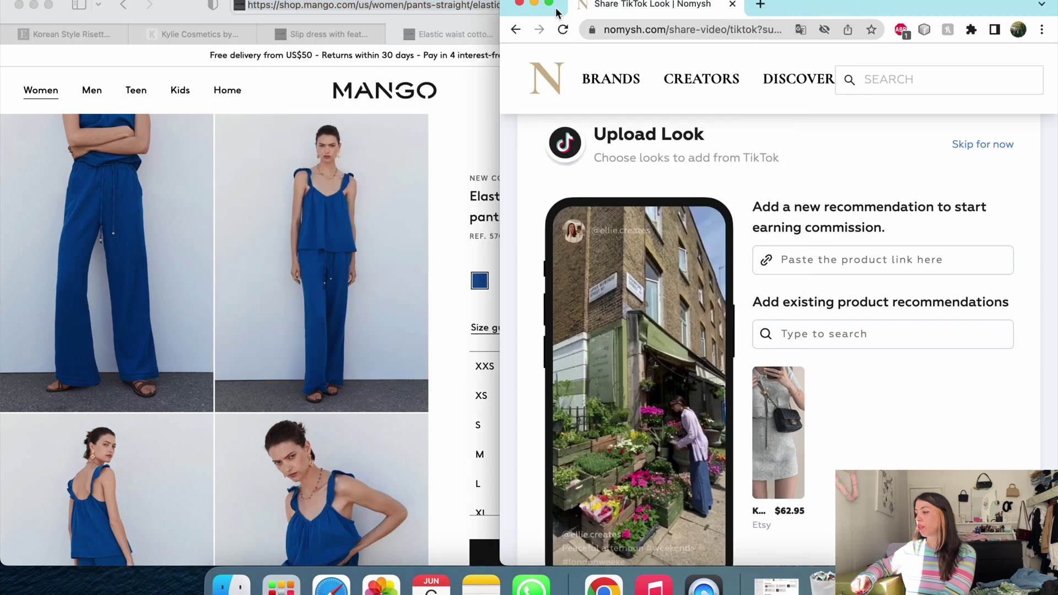
Paste the Mango pants link and add the pants at price 70 to the Peaceful afternoon look.
{"action": "left_click", "coordinate": [459, 216]}
{"action": "left_click", "coordinate": [820, 164]}
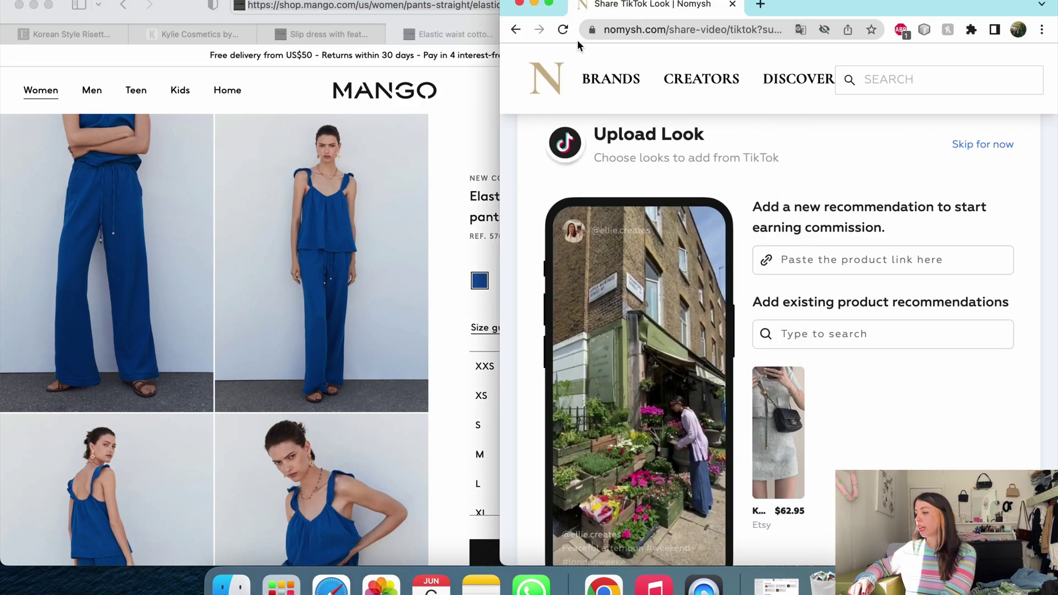
{"action": "left_click", "coordinate": [548, 10]}
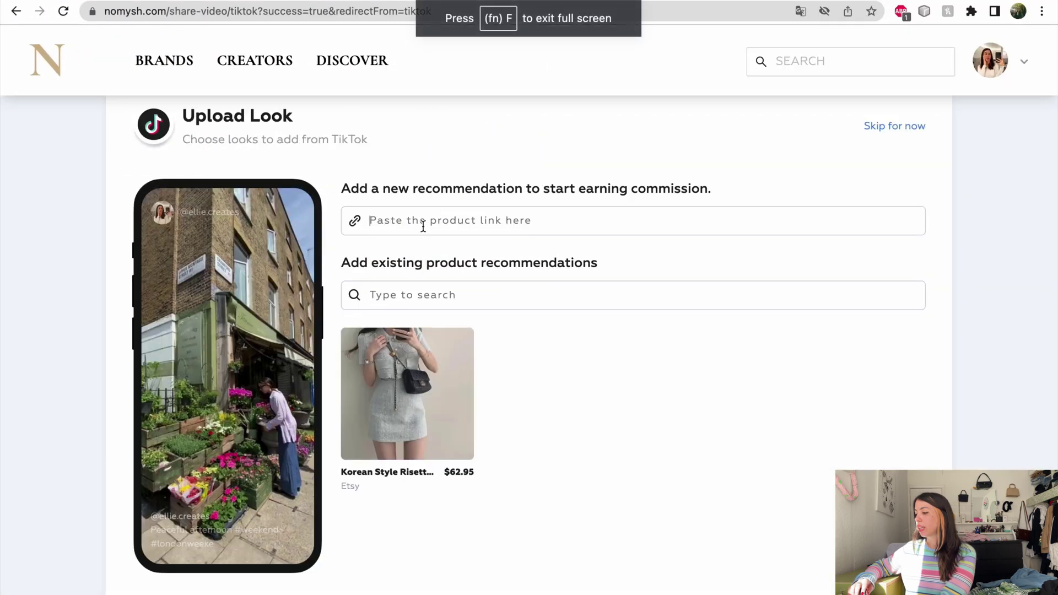
{"action": "type", "text": "https://shop.mango.com/us/women/pants-straight/elastic-waist-cotton-pants_57050101.html"}
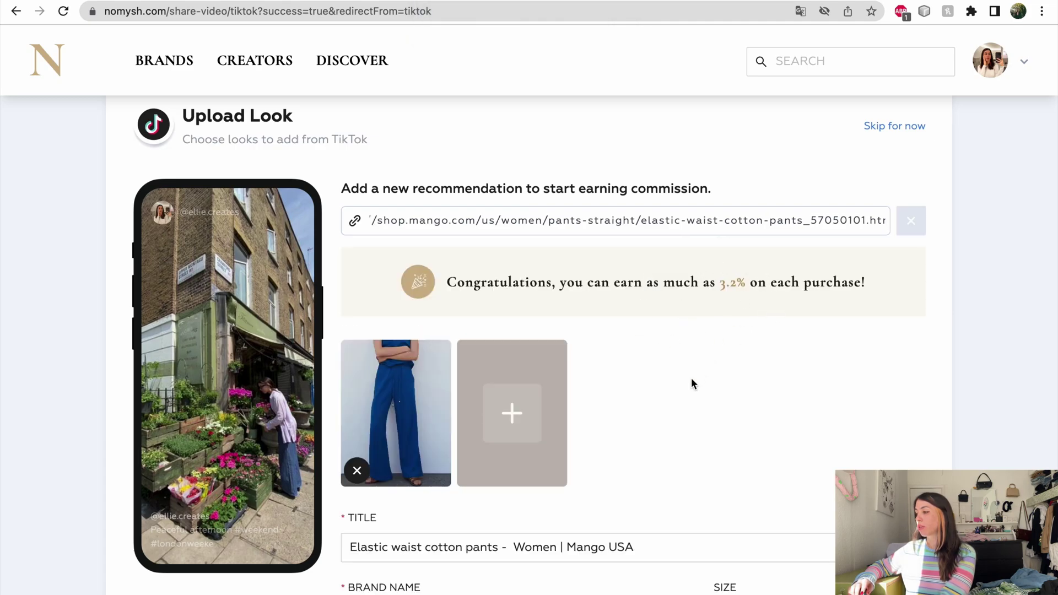
{"action": "scroll", "coordinate": [691, 383], "scroll_direction": "down", "scroll_amount": 4}
{"action": "left_click", "coordinate": [611, 491]}
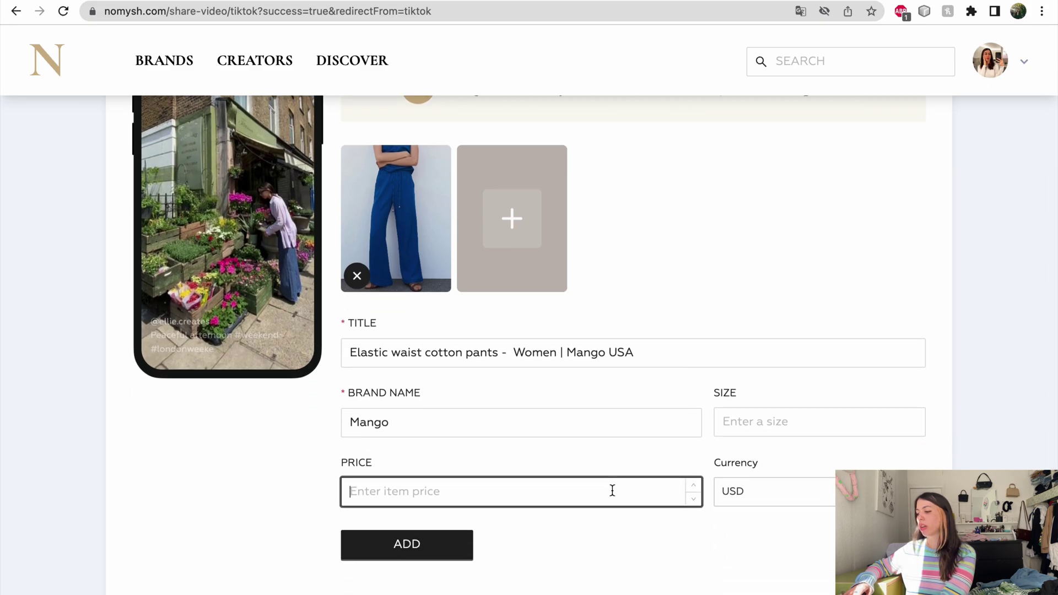
{"action": "type", "text": "70"}
{"action": "left_click", "coordinate": [440, 548]}
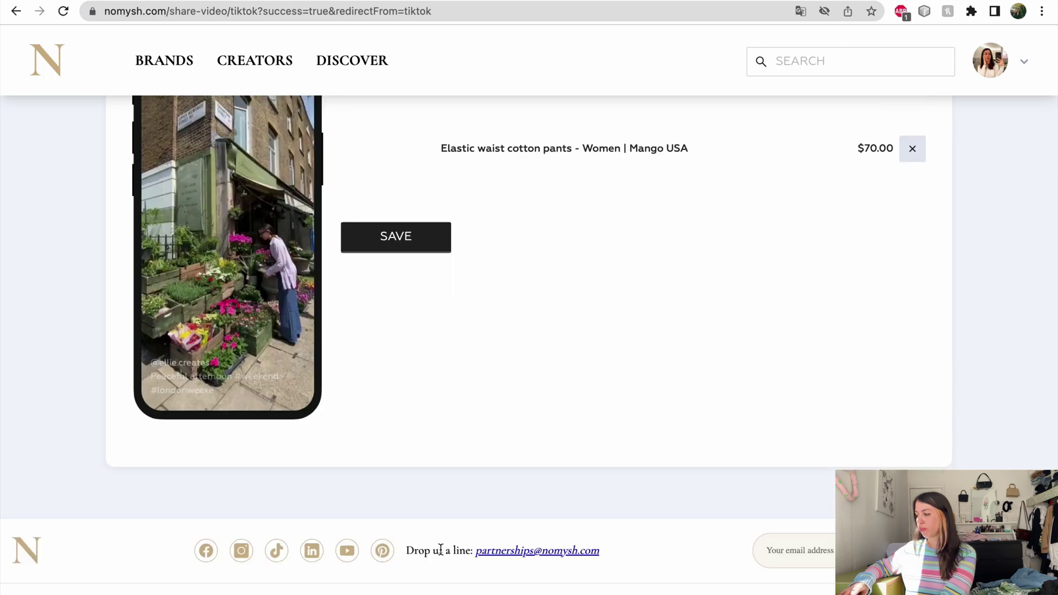
Save the Peaceful afternoon look and open the football watch-party look's product step.
{"action": "scroll", "coordinate": [440, 516], "scroll_direction": "up", "scroll_amount": 3}
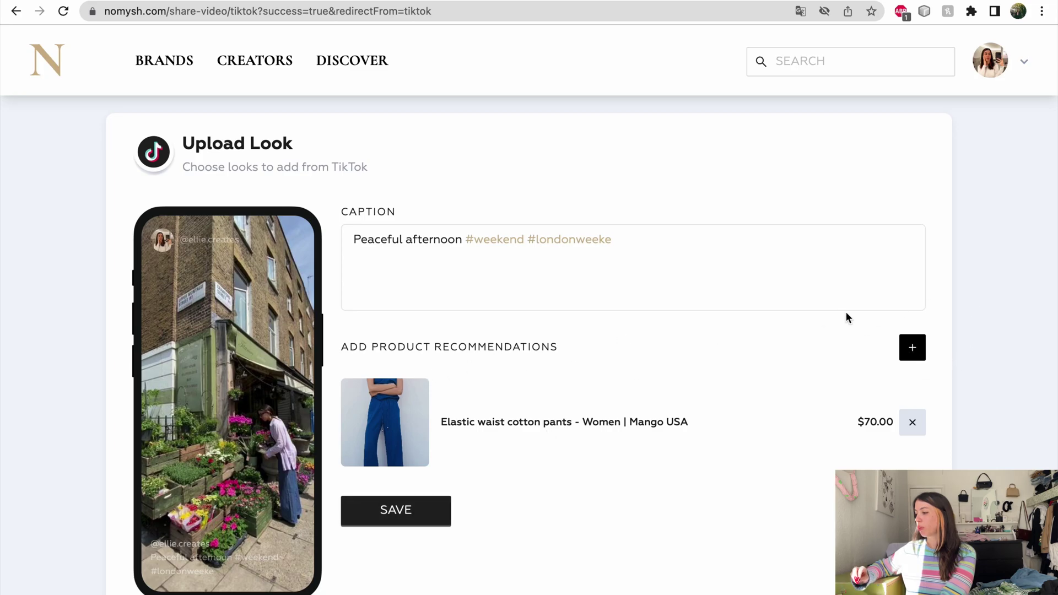
{"action": "left_click", "coordinate": [363, 525]}
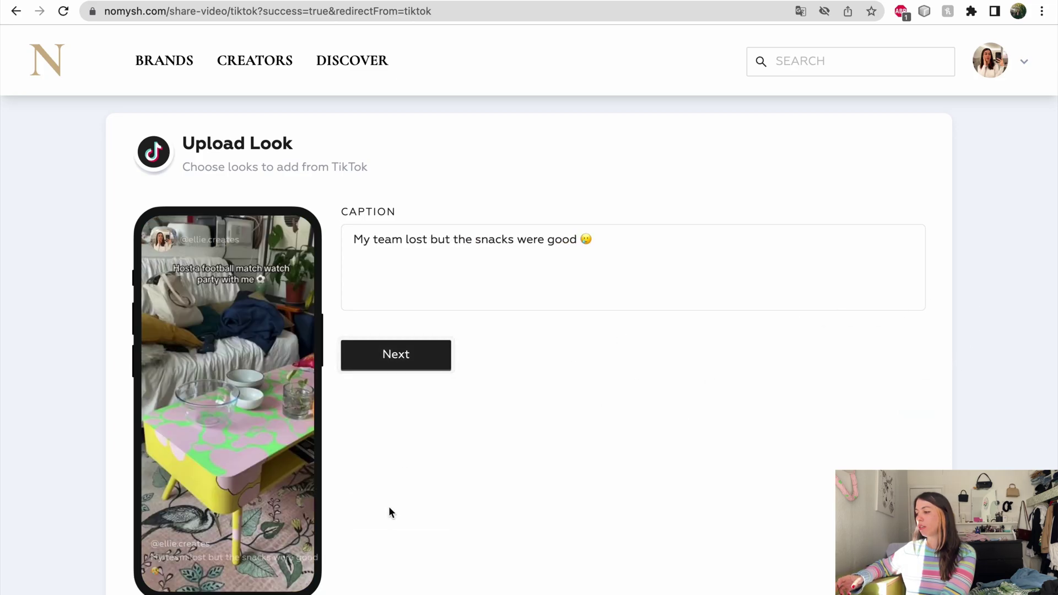
{"action": "left_click", "coordinate": [405, 362]}
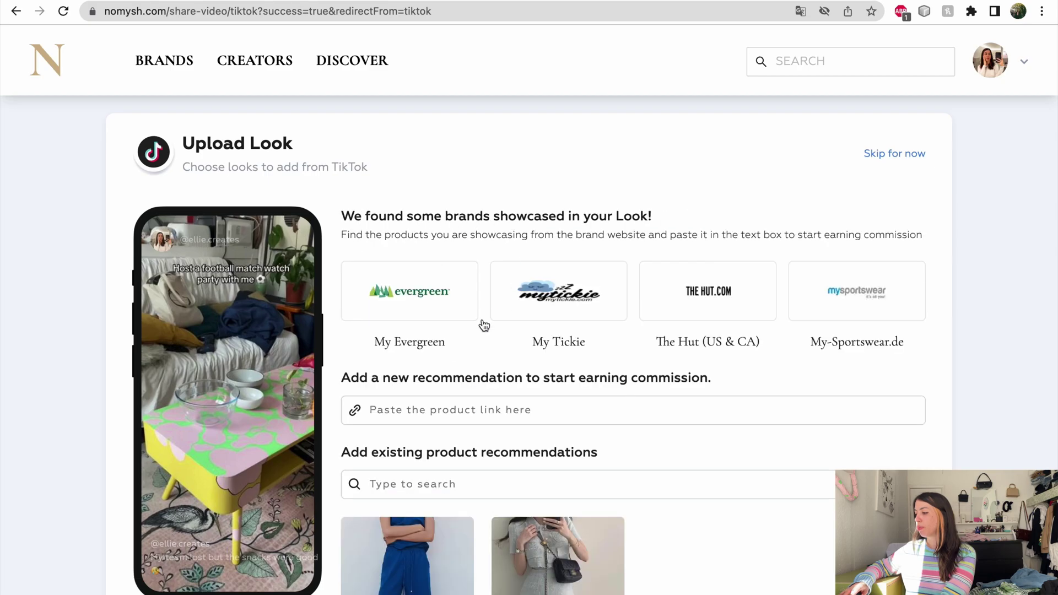
{"action": "scroll", "coordinate": [505, 428], "scroll_direction": "down", "scroll_amount": 2}
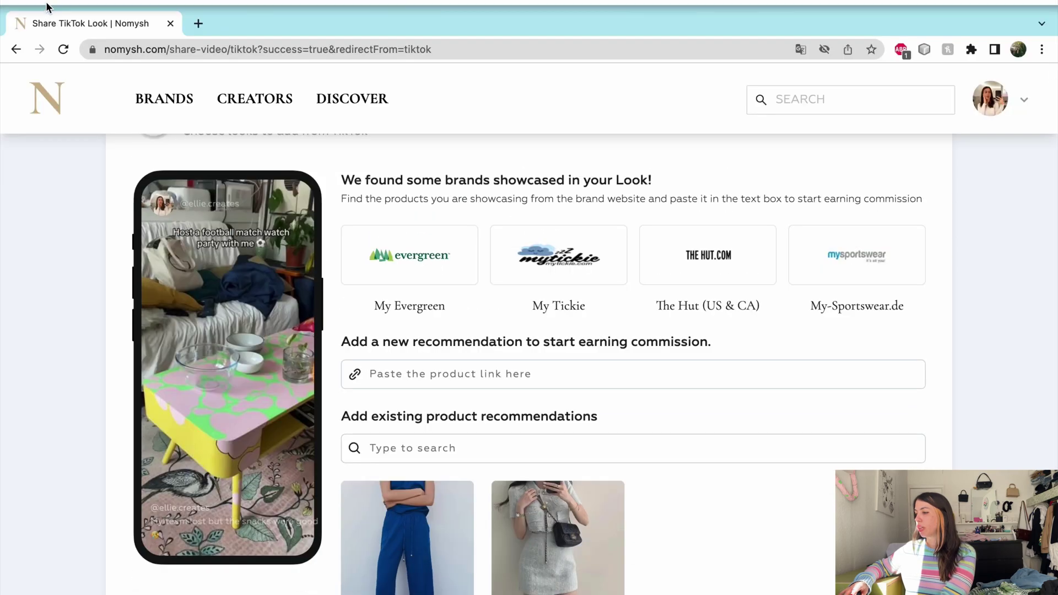
{"action": "left_click", "coordinate": [47, 7]}
Copy the Mango slip dress with feather detail URL from Safari and return to Nomysh full screen.
{"action": "left_click", "coordinate": [440, 72]}
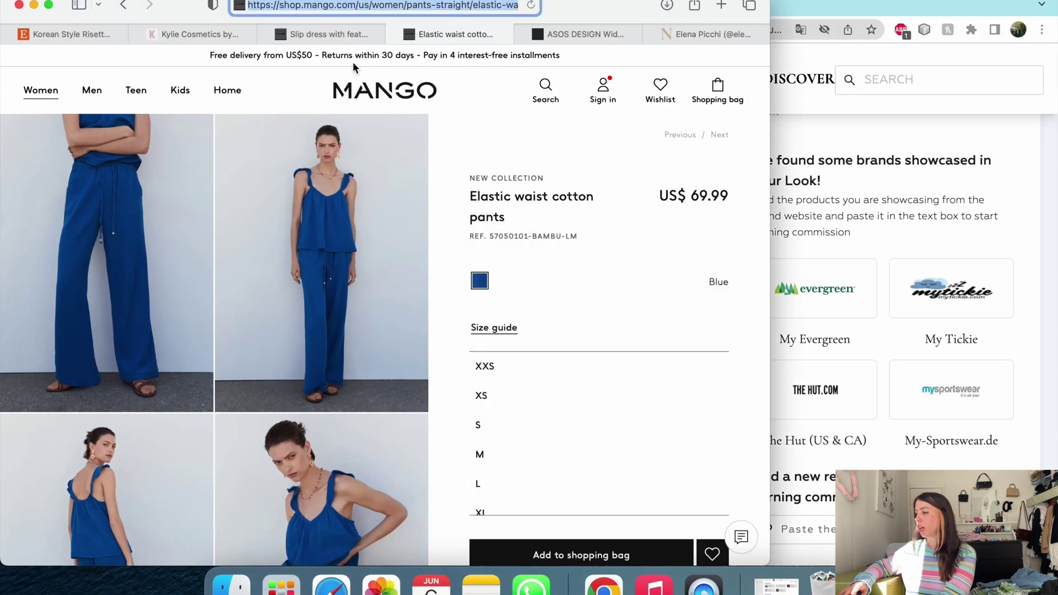
{"action": "left_click", "coordinate": [364, 36]}
{"action": "left_click", "coordinate": [452, 8]}
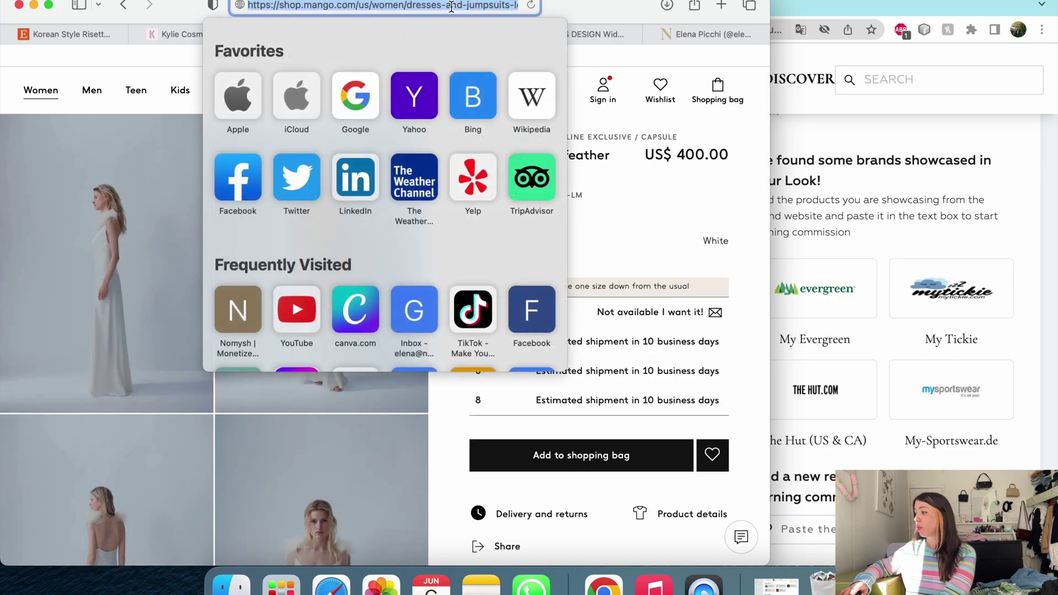
{"action": "left_click", "coordinate": [832, 8]}
{"action": "left_click", "coordinate": [549, 4]}
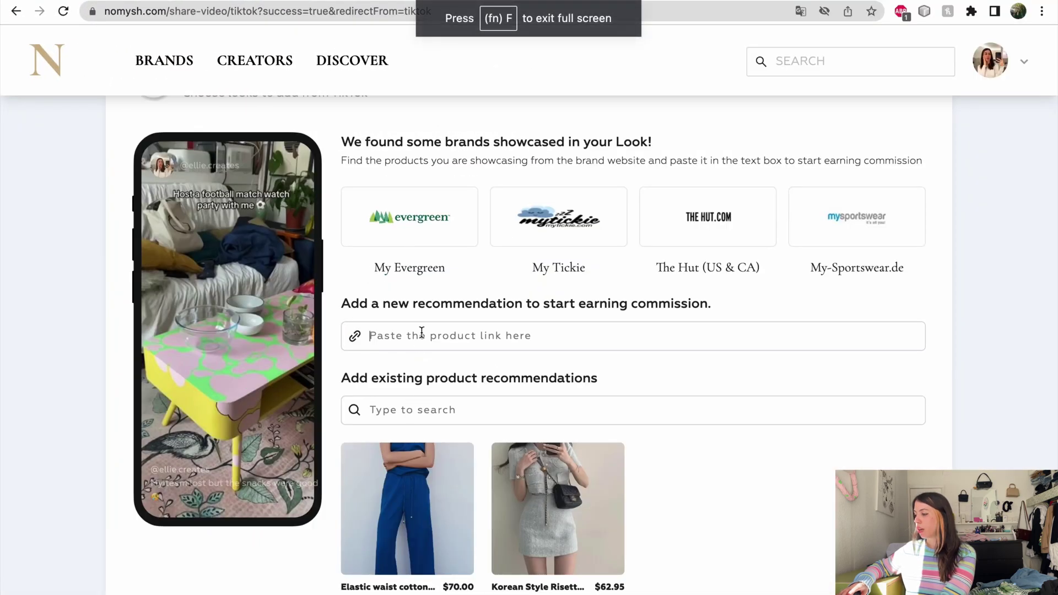
Paste the Mango slip dress with feather detail link into the football-party look's product field.
{"action": "key", "text": "super+v"}
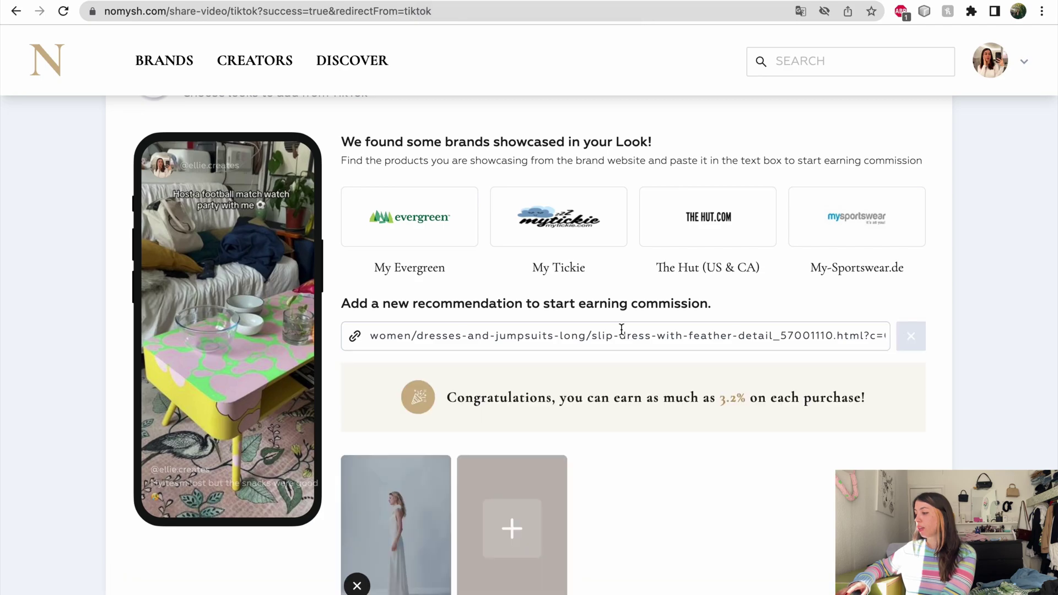
{"action": "scroll", "coordinate": [582, 335], "scroll_direction": "down", "scroll_amount": 5}
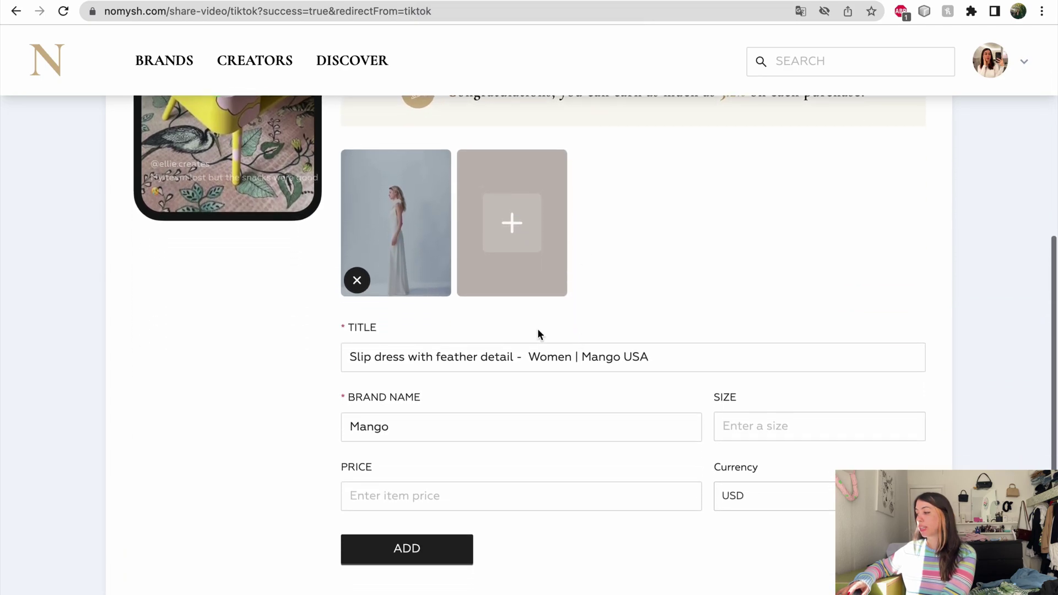
{"action": "scroll", "coordinate": [523, 325], "scroll_direction": "up", "scroll_amount": 1}
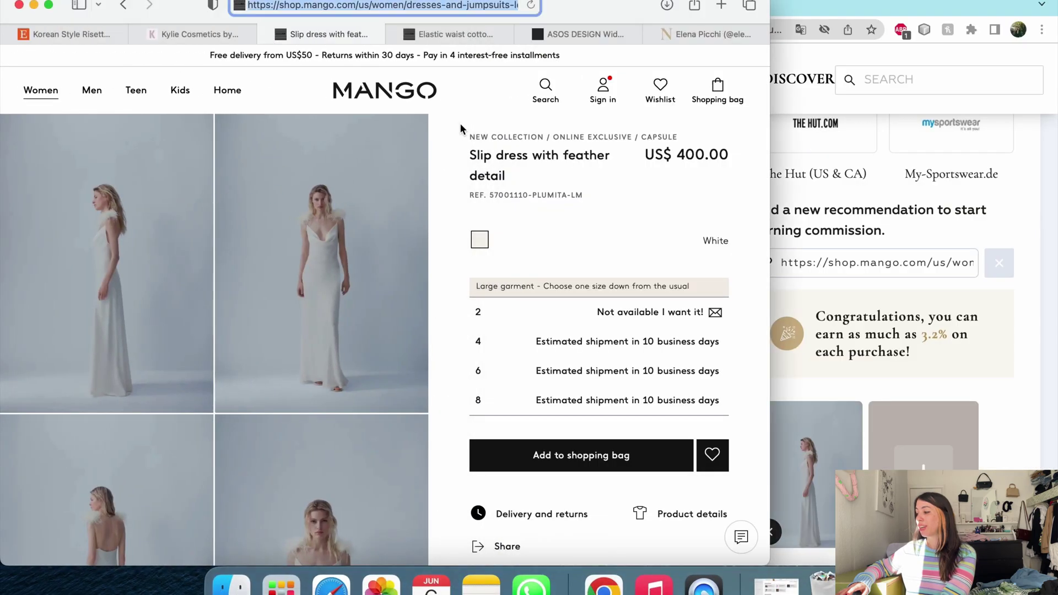
{"action": "left_click", "coordinate": [1012, 182]}
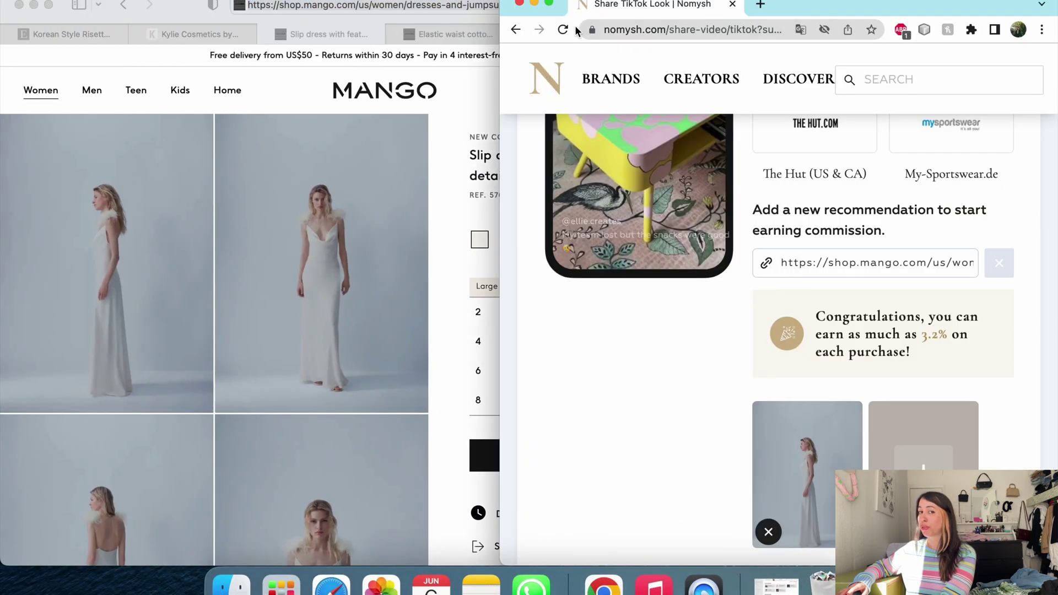
{"action": "key", "text": "ctrl+super+f"}
{"action": "scroll", "coordinate": [509, 437], "scroll_direction": "down", "scroll_amount": 3}
Price the slip dress at $400.00, add it, and save the football-party look.
{"action": "left_click", "coordinate": [477, 403]}
{"action": "type", "text": "400"}
{"action": "scroll", "coordinate": [529, 345], "scroll_direction": "up", "scroll_amount": 4}
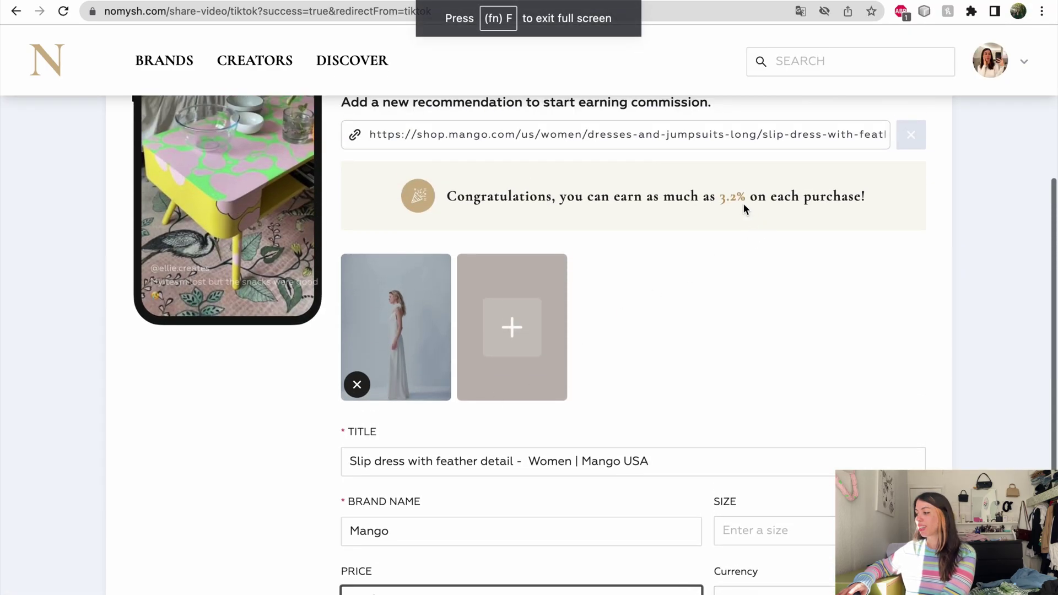
{"action": "scroll", "coordinate": [741, 237], "scroll_direction": "down", "scroll_amount": 3}
{"action": "key", "text": "Return"}
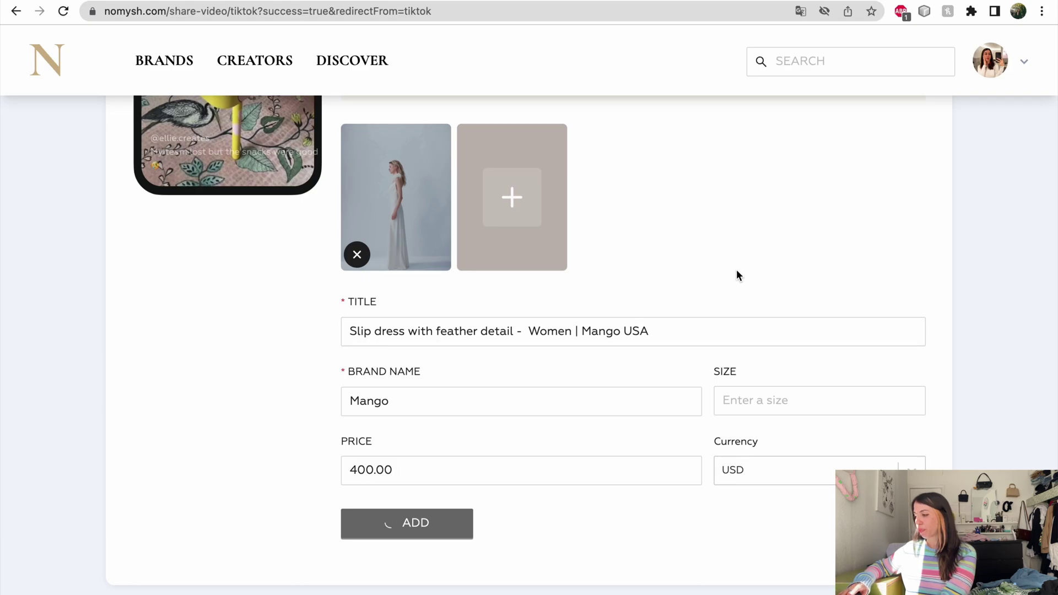
{"action": "scroll", "coordinate": [737, 270], "scroll_direction": "up", "scroll_amount": 4}
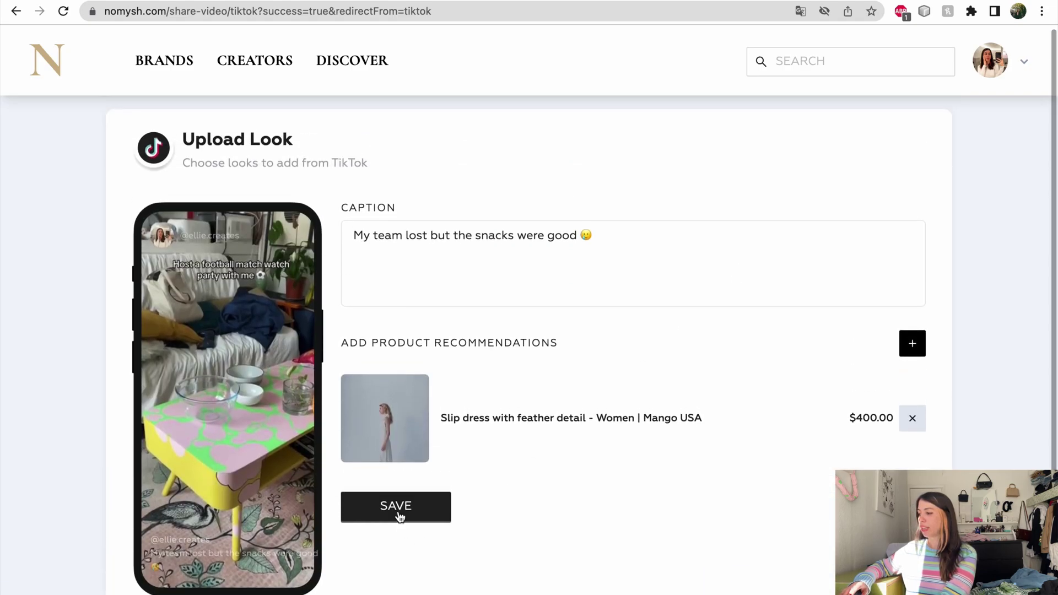
{"action": "left_click", "coordinate": [396, 510]}
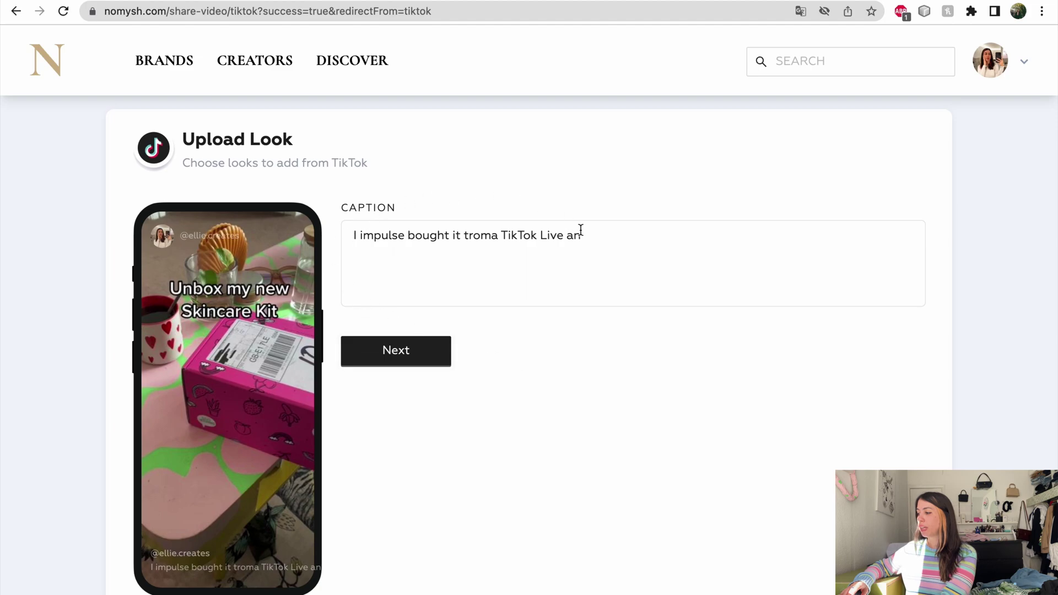
Correct 'troma' to 'from' in the skincare-kit look's caption.
{"action": "left_click_drag", "start_coordinate": [590, 235], "coordinate": [363, 238]}
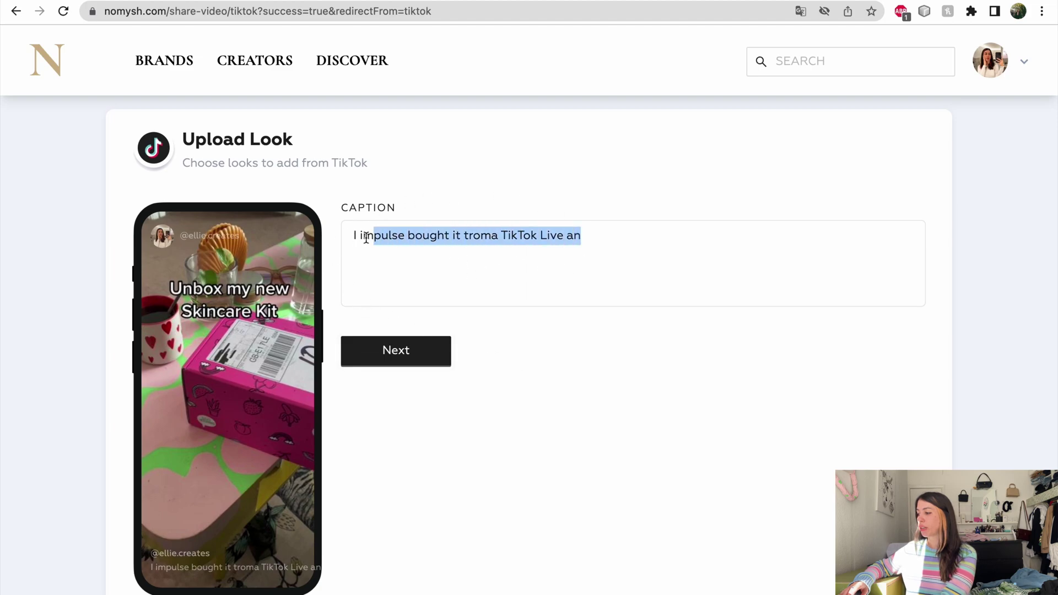
{"action": "left_click", "coordinate": [482, 236]}
{"action": "double_click", "coordinate": [481, 235]}
{"action": "type", "text": "from"}
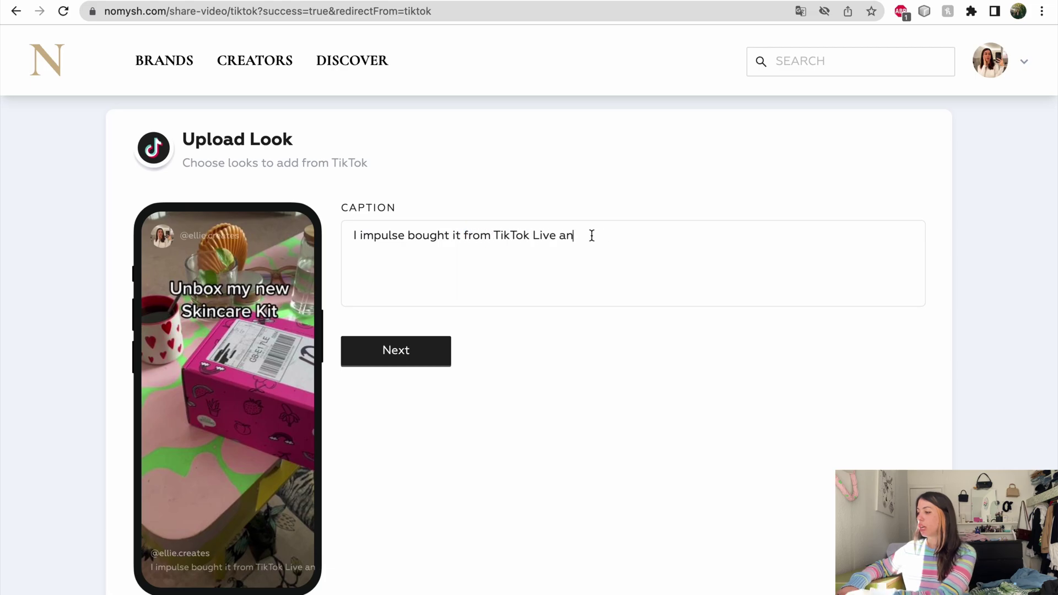
Continue to the skincare look's product step and bring the Safari shopping window forward.
{"action": "left_click", "coordinate": [408, 356]}
{"action": "scroll", "coordinate": [529, 281], "scroll_direction": "down", "scroll_amount": 1}
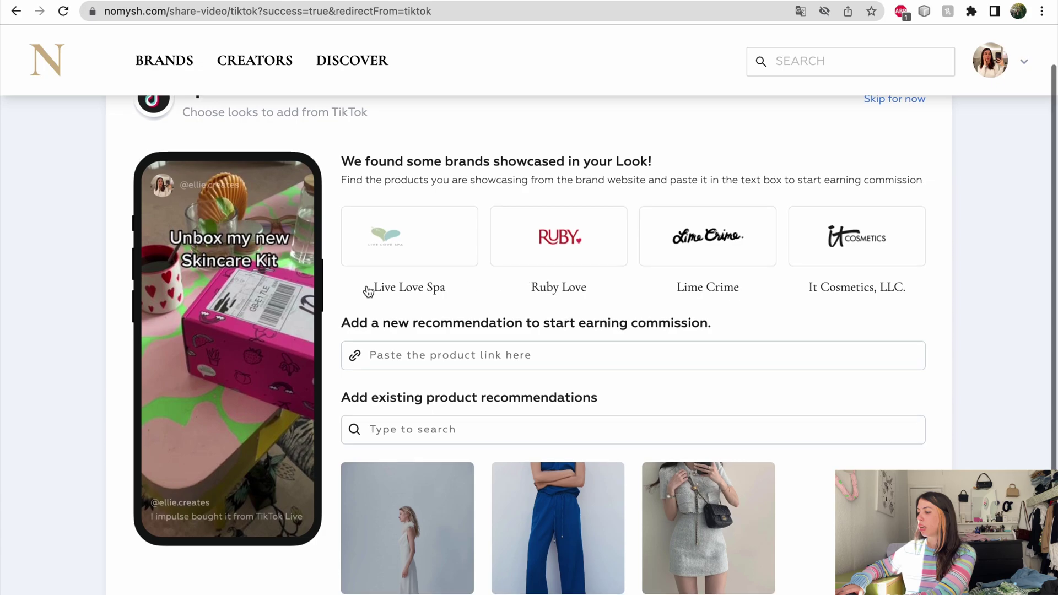
{"action": "scroll", "coordinate": [367, 289], "scroll_direction": "down", "scroll_amount": 2}
{"action": "scroll", "coordinate": [310, 298], "scroll_direction": "up", "scroll_amount": 3}
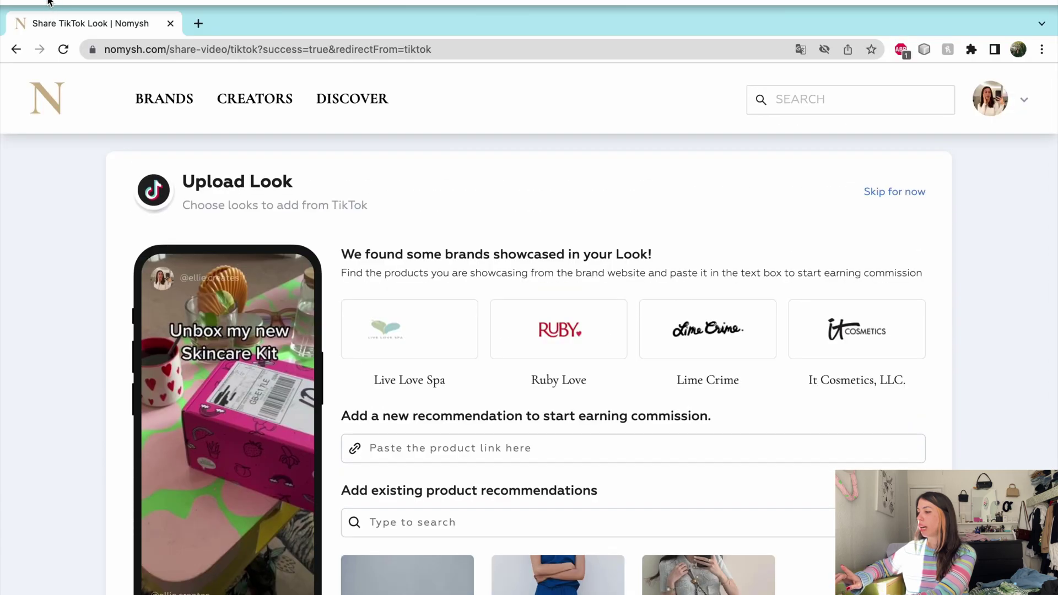
{"action": "left_click", "coordinate": [48, 2]}
{"action": "left_click", "coordinate": [290, 91]}
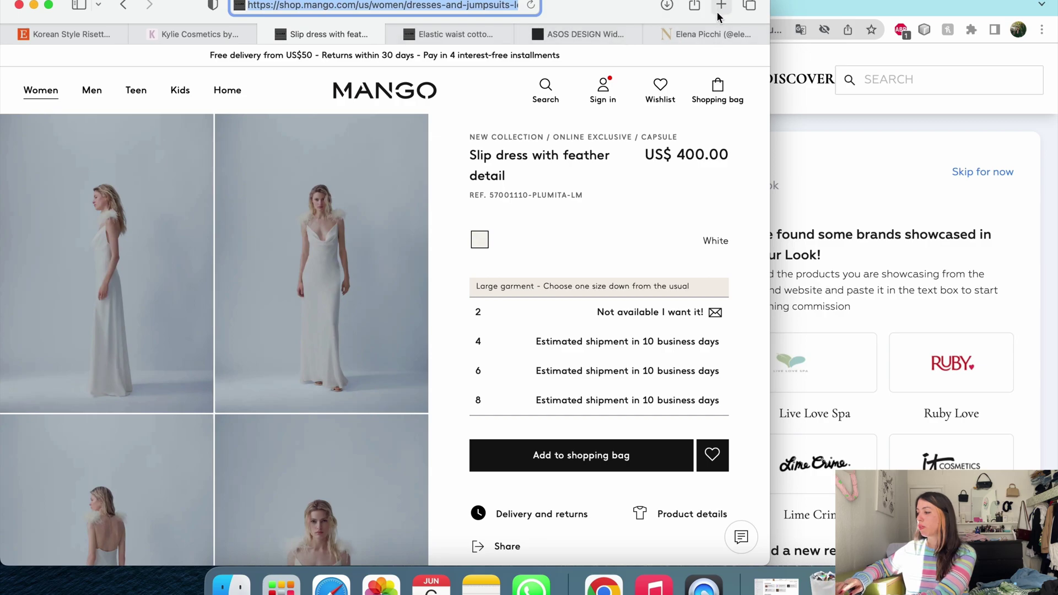
Copy the Beauty Bay Bubble Slam Dunk moisturizer URL and return to full-screen Nomysh.
{"action": "left_click", "coordinate": [722, 34]}
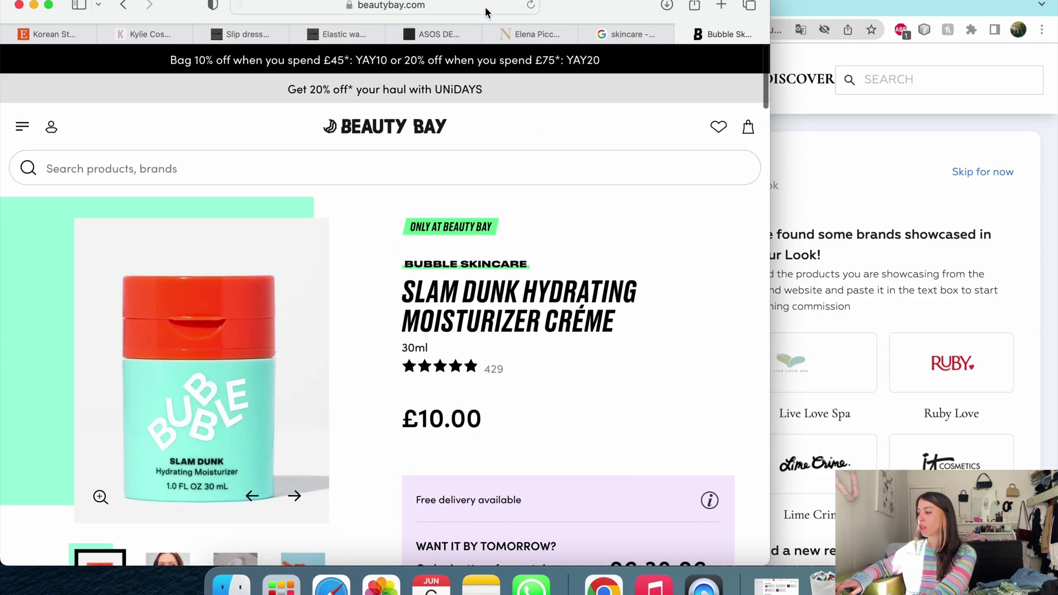
{"action": "left_click", "coordinate": [486, 6]}
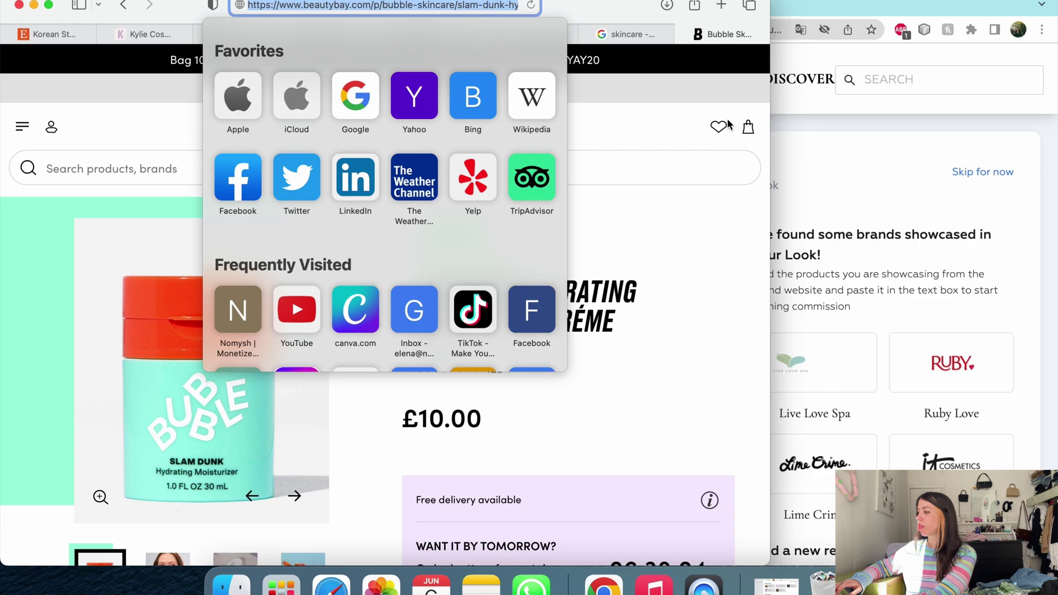
{"action": "left_click", "coordinate": [729, 127]}
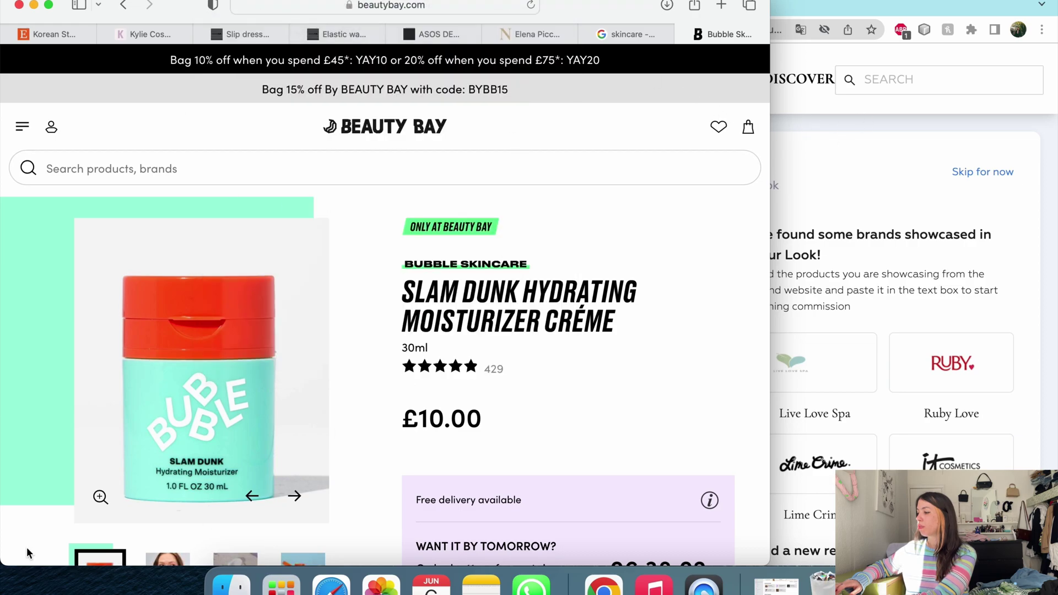
{"action": "left_click", "coordinate": [864, 177]}
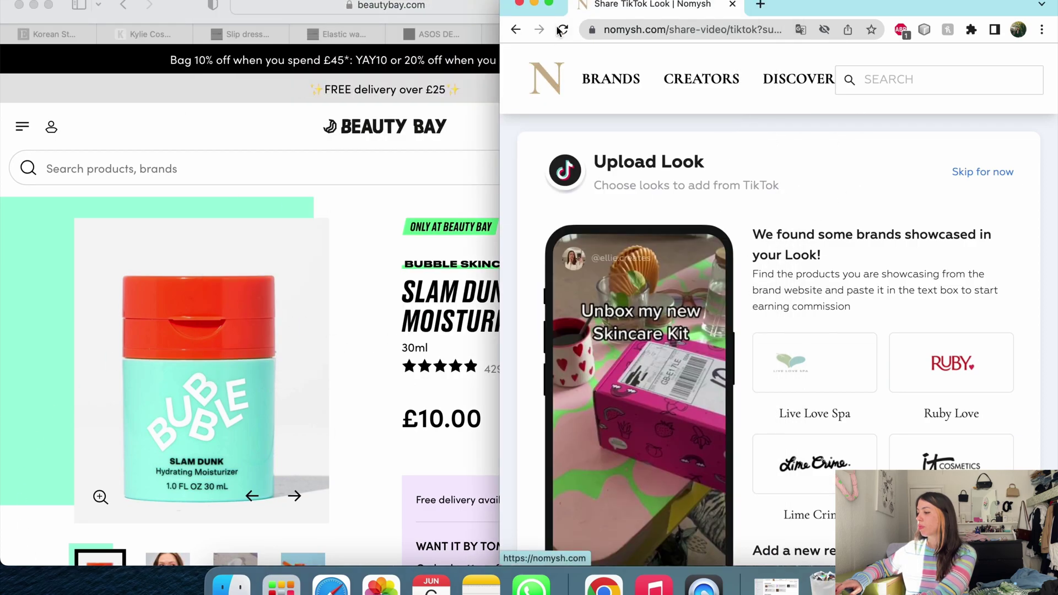
{"action": "key", "text": "ctrl+super+f"}
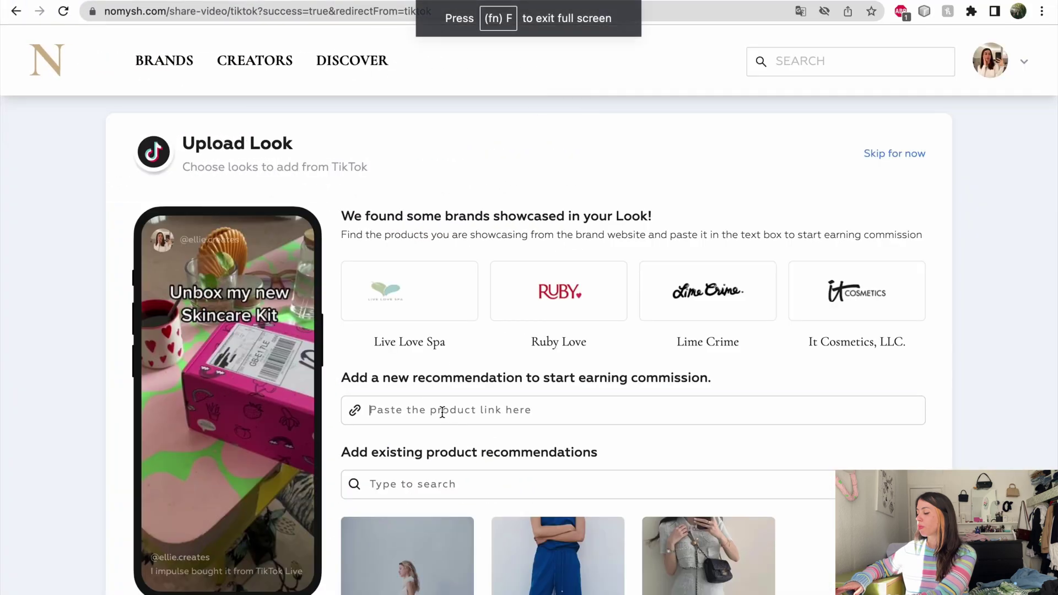
Paste the Beauty Bay moisturizer link as the skincare look's product recommendation.
{"action": "key", "text": "super+v"}
{"action": "scroll", "coordinate": [667, 332], "scroll_direction": "down", "scroll_amount": 3}
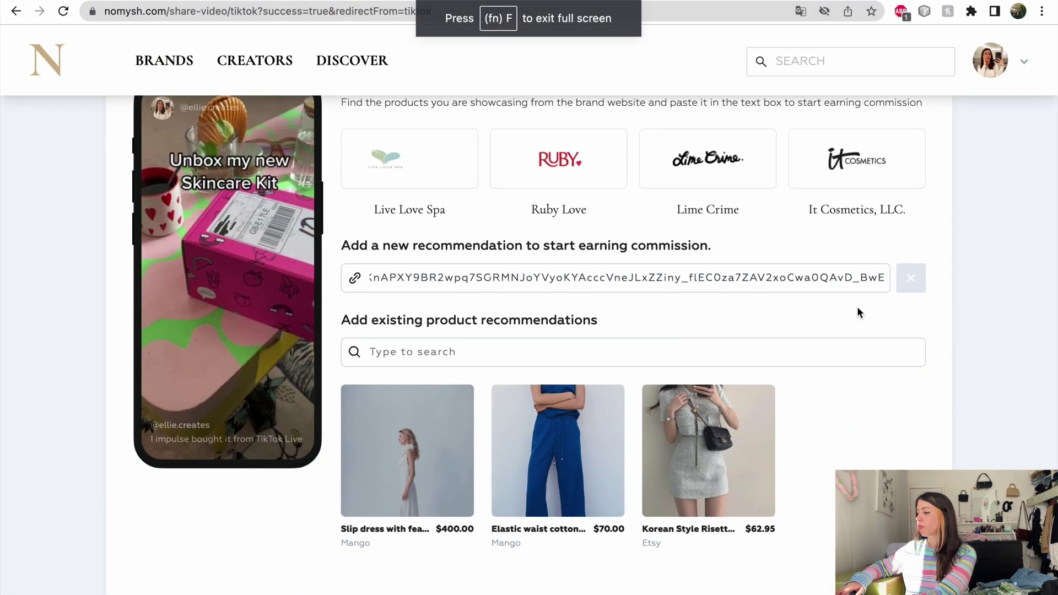
{"action": "scroll", "coordinate": [925, 248], "scroll_direction": "down", "scroll_amount": 2}
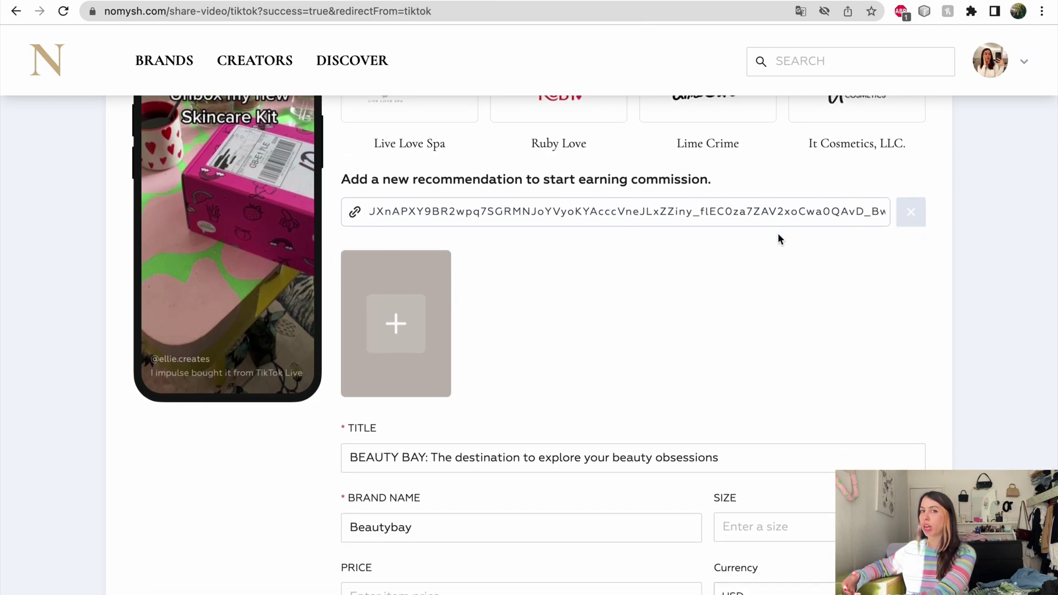
{"action": "scroll", "coordinate": [778, 232], "scroll_direction": "up", "scroll_amount": 5}
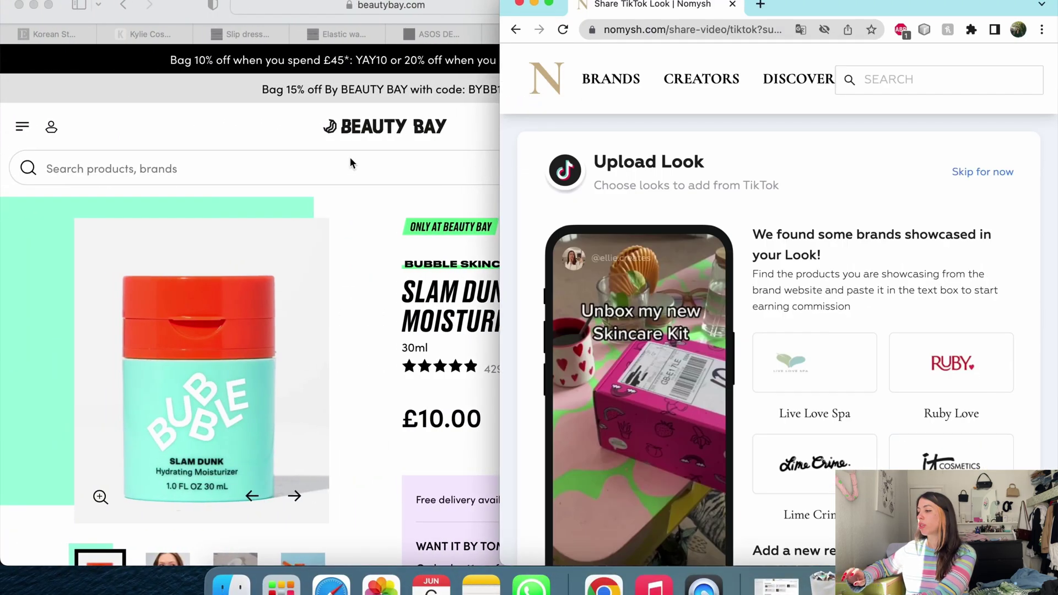
Copy the Kylie Skin Lip Oil Set page URL in Safari and return to Nomysh.
{"action": "left_click", "coordinate": [350, 158]}
{"action": "left_click", "coordinate": [451, 36]}
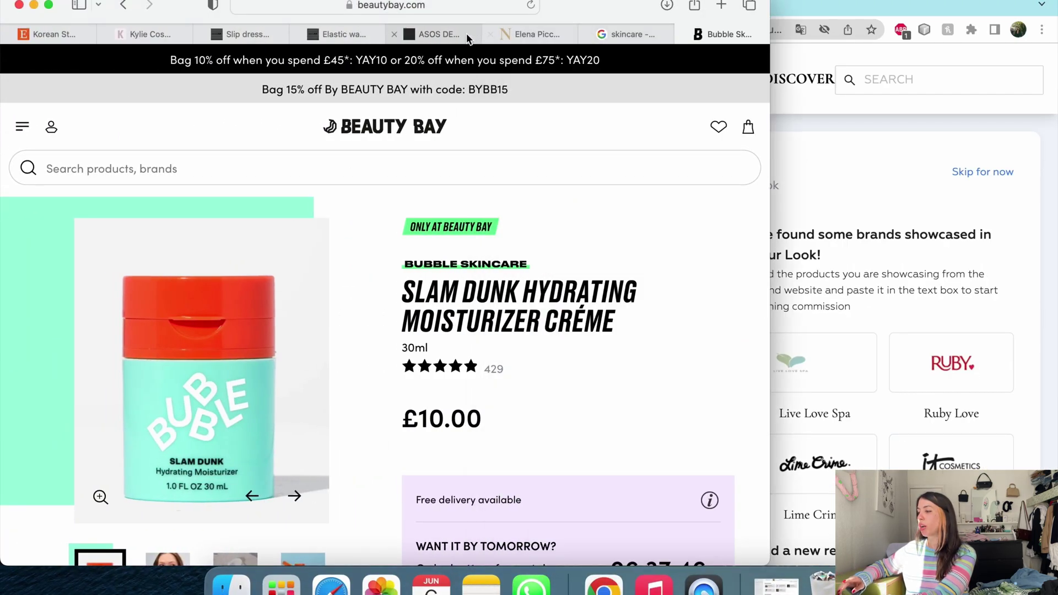
{"action": "left_click", "coordinate": [160, 34]}
{"action": "left_click", "coordinate": [439, 5]}
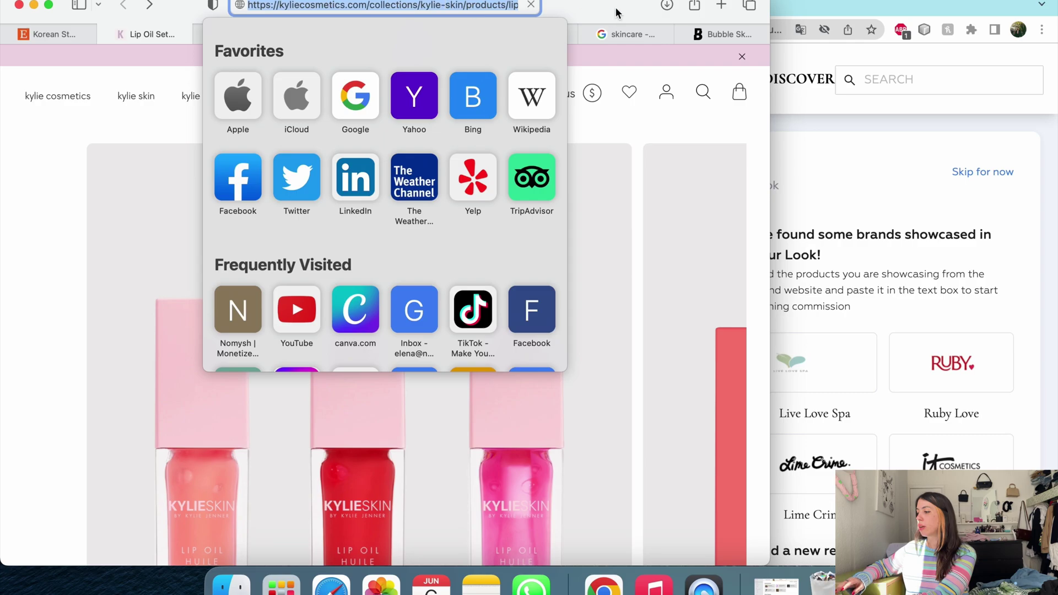
{"action": "key", "text": "Escape"}
{"action": "left_click", "coordinate": [774, 132]}
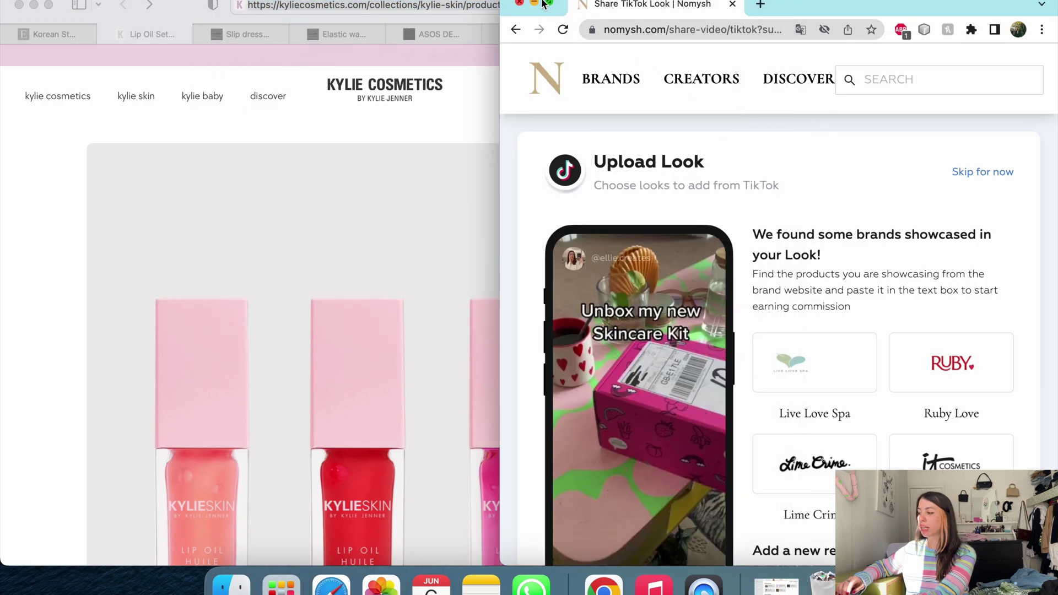
Replace the Beauty Bay link with the Kylie Lip Oil Set link.
{"action": "key", "text": "ctrl+super+f"}
{"action": "double_click", "coordinate": [472, 412]}
{"action": "left_click", "coordinate": [472, 412]}
{"action": "key", "text": "super+a"}
{"action": "key", "text": "super+v"}
Add the $45.00 Lip Oil Set, save the skincare look, and continue to the spring-break look's products.
{"action": "scroll", "coordinate": [675, 353], "scroll_direction": "down", "scroll_amount": 2}
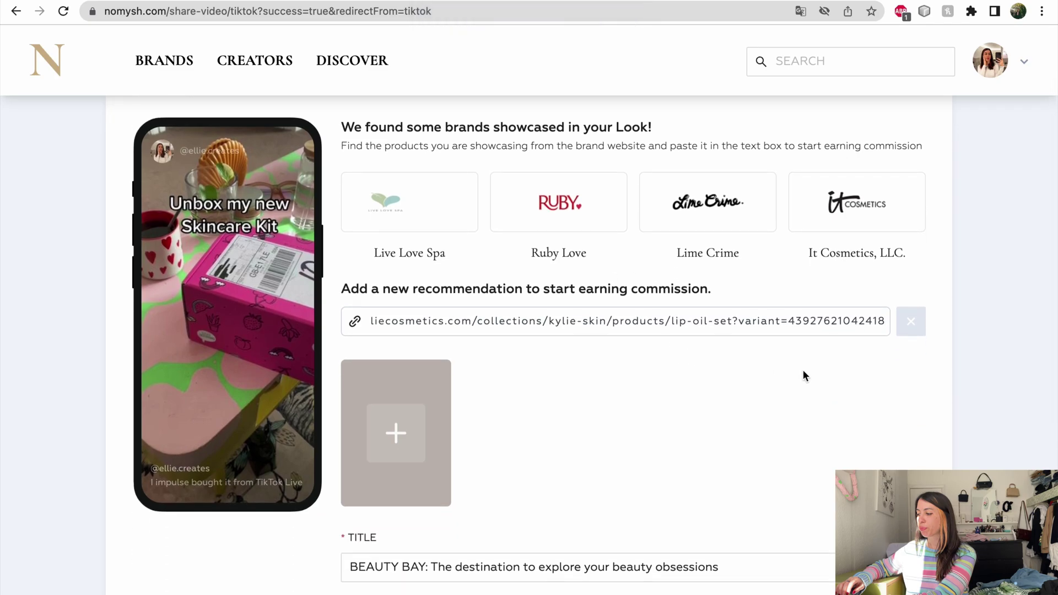
{"action": "scroll", "coordinate": [802, 376], "scroll_direction": "down", "scroll_amount": 2}
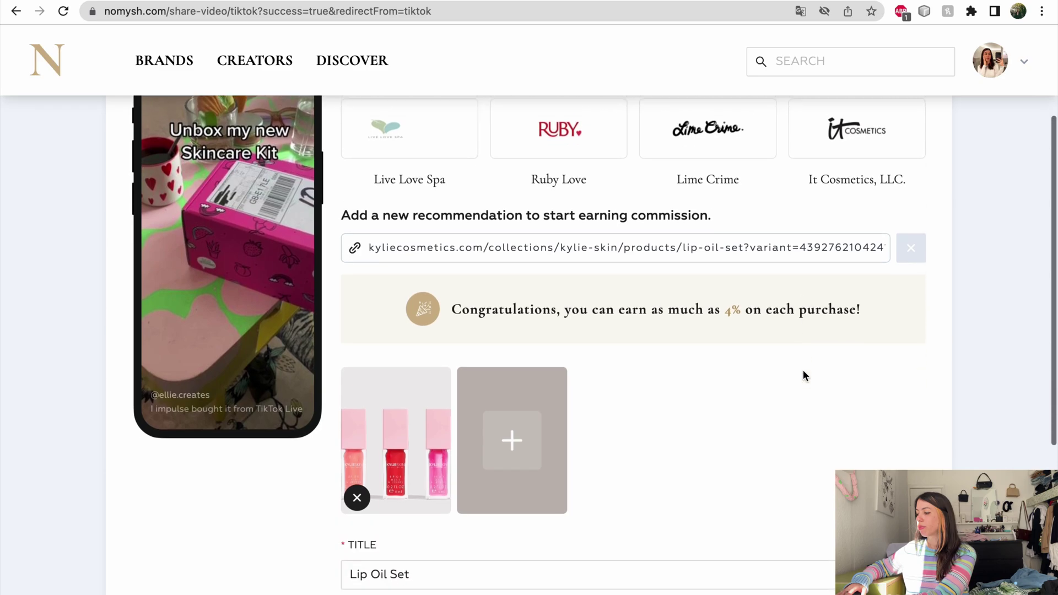
{"action": "scroll", "coordinate": [737, 319], "scroll_direction": "down", "scroll_amount": 4}
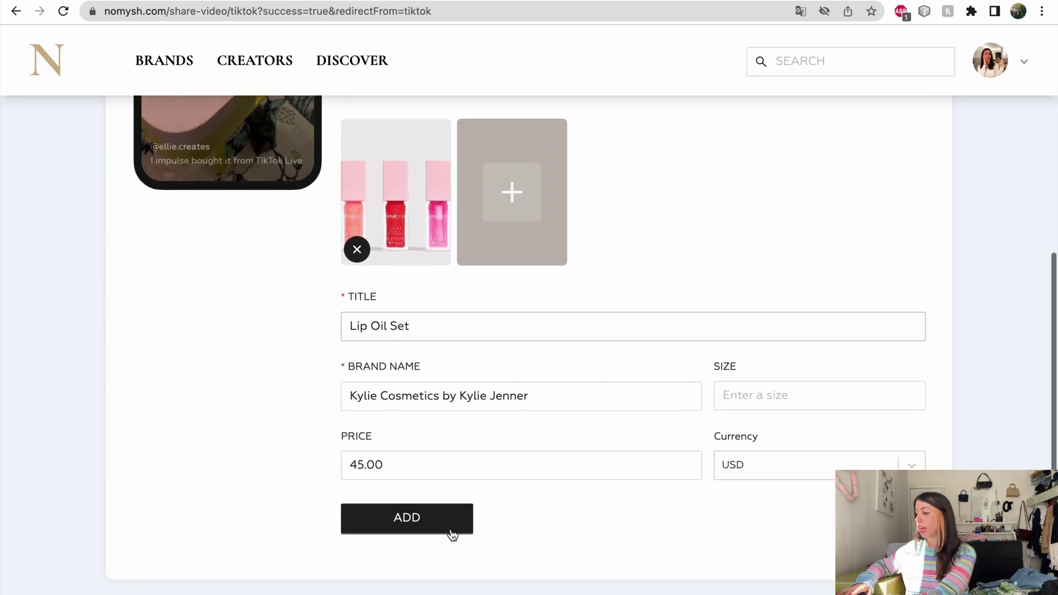
{"action": "left_click", "coordinate": [398, 520]}
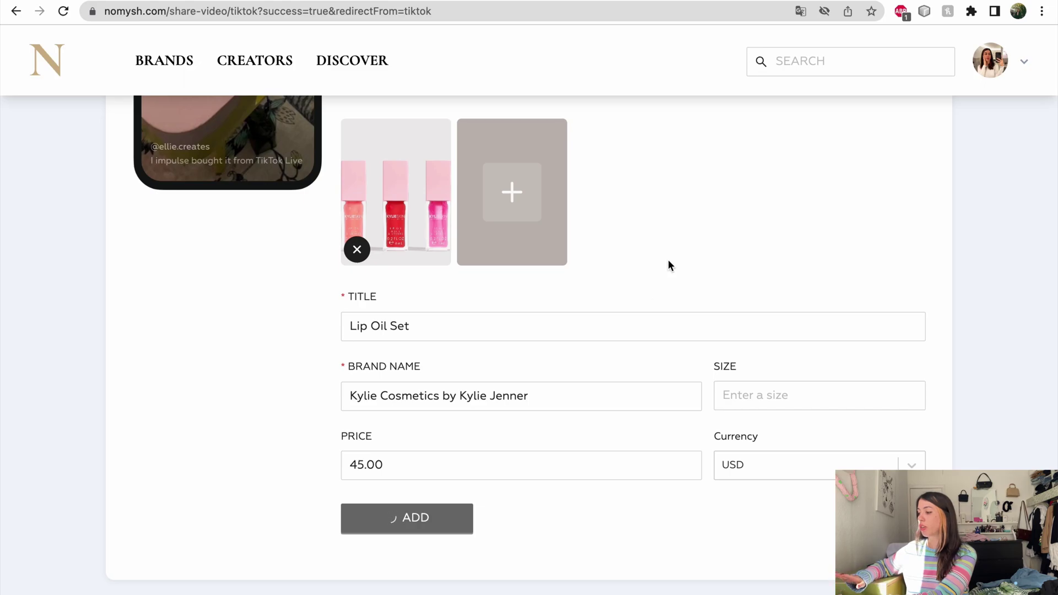
{"action": "scroll", "coordinate": [668, 259], "scroll_direction": "up", "scroll_amount": 3}
{"action": "left_click", "coordinate": [415, 516]}
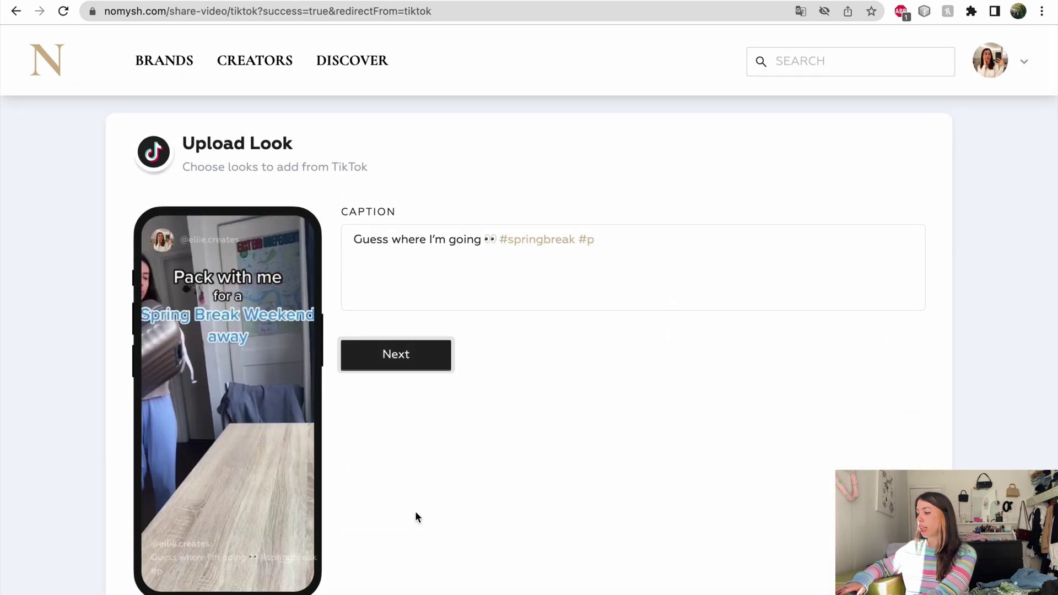
{"action": "left_click", "coordinate": [395, 346]}
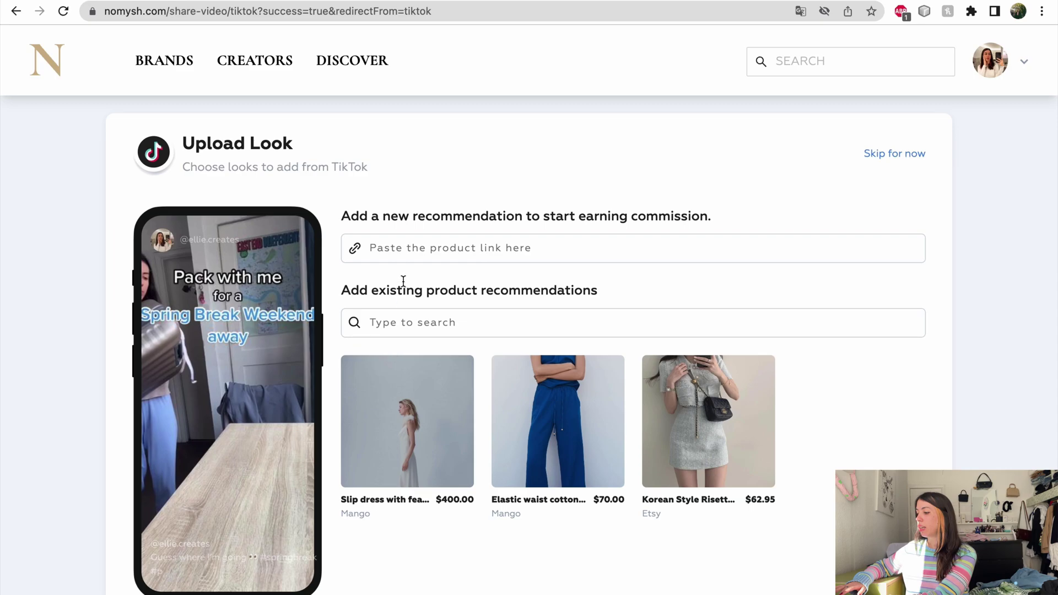
{"action": "scroll", "coordinate": [408, 254], "scroll_direction": "down", "scroll_amount": 2}
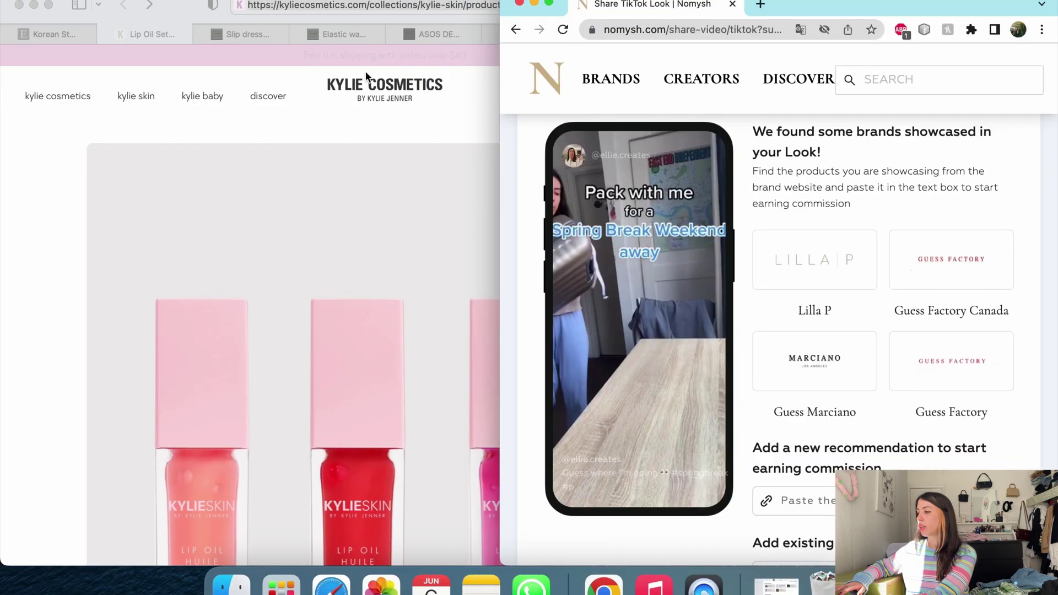
Copy the ASOS lilac heels URL from Safari and paste it into the product link field.
{"action": "left_click", "coordinate": [342, 31]}
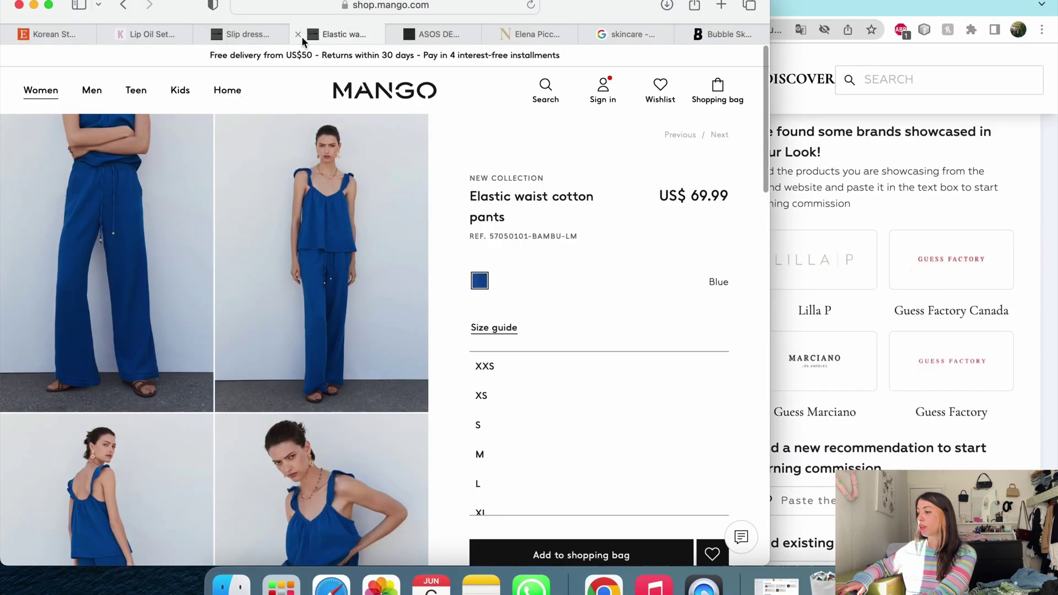
{"action": "left_click", "coordinate": [437, 33]}
{"action": "left_click", "coordinate": [433, 5]}
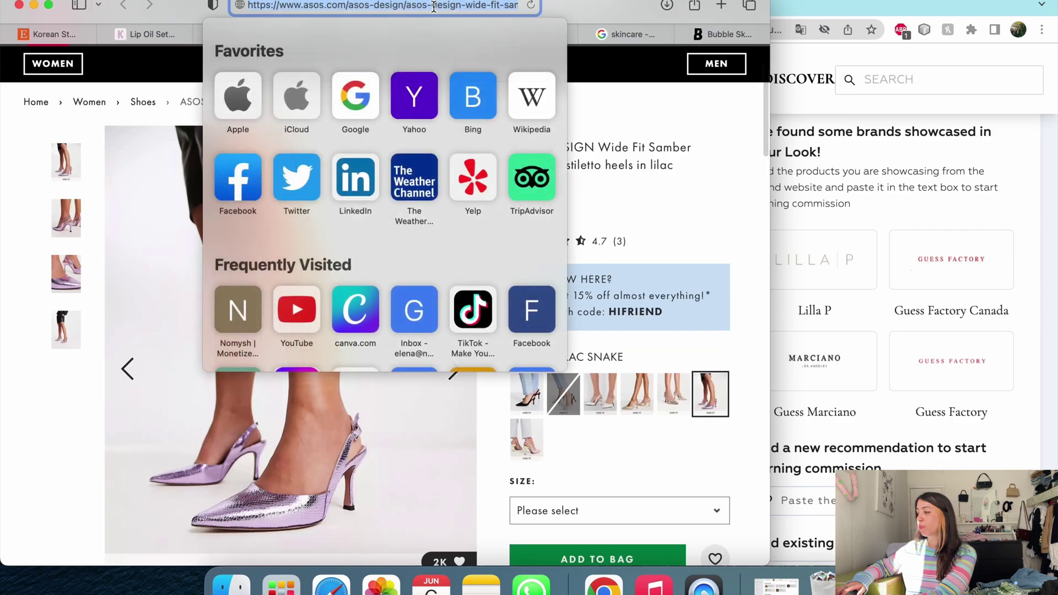
{"action": "left_click", "coordinate": [878, 12]}
{"action": "left_click", "coordinate": [549, 3]}
{"action": "left_click", "coordinate": [434, 306]}
{"action": "key", "text": "super+v"}
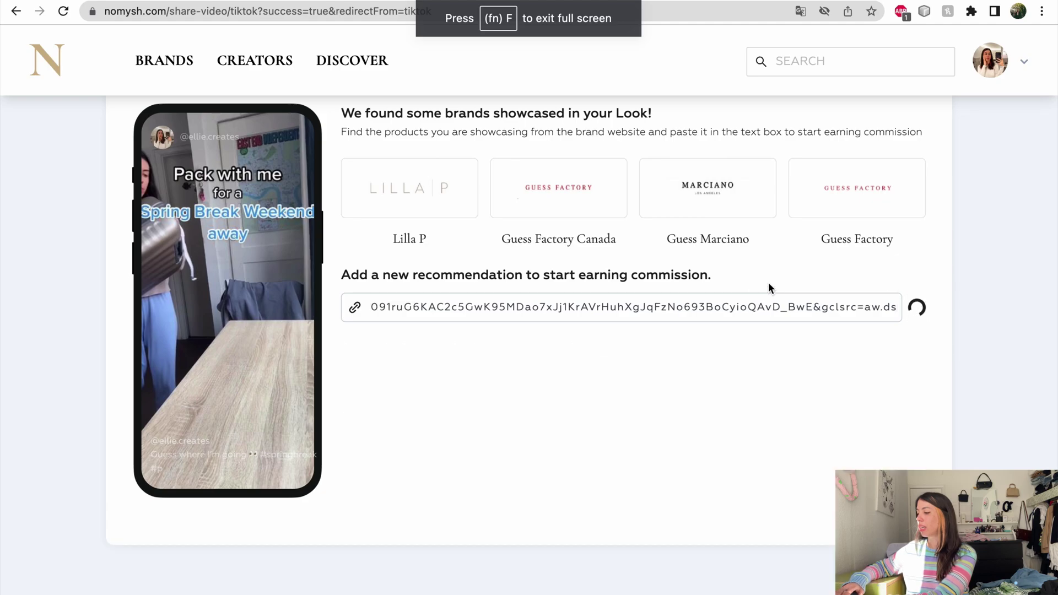
Price the lilac ASOS slingback heels at $28.00, attach the shoe image, and add them.
{"action": "scroll", "coordinate": [770, 287], "scroll_direction": "down", "scroll_amount": 4}
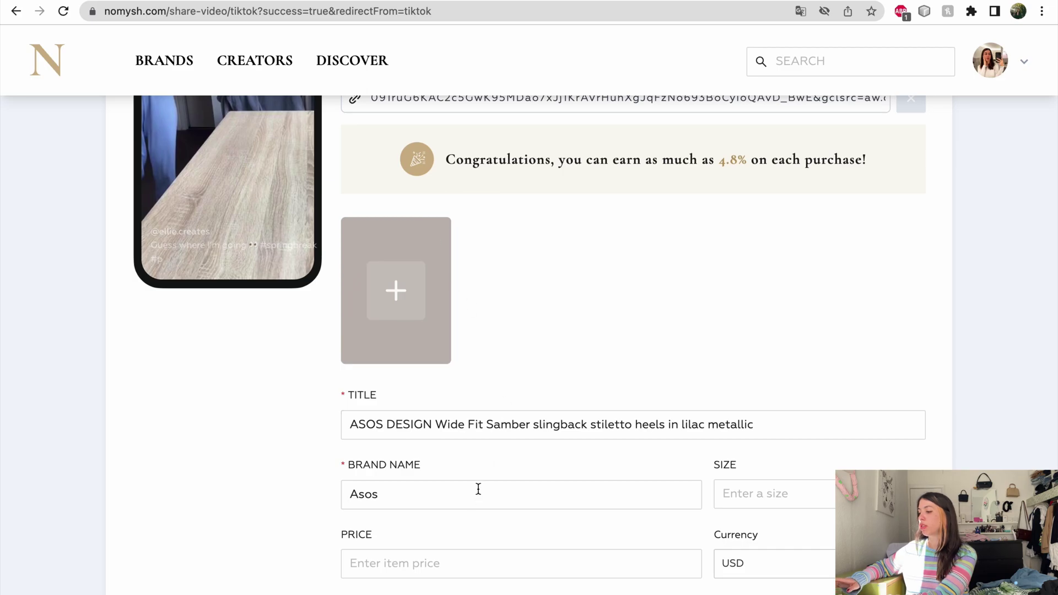
{"action": "left_click", "coordinate": [425, 562]}
{"action": "type", "text": "28"}
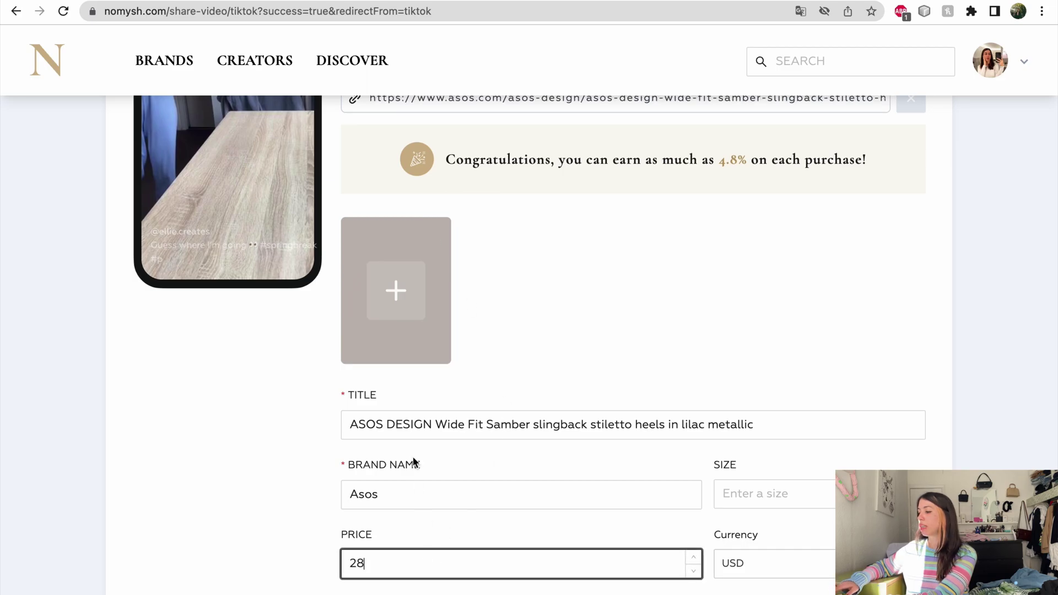
{"action": "left_click", "coordinate": [396, 290]}
{"action": "left_click", "coordinate": [571, 176]}
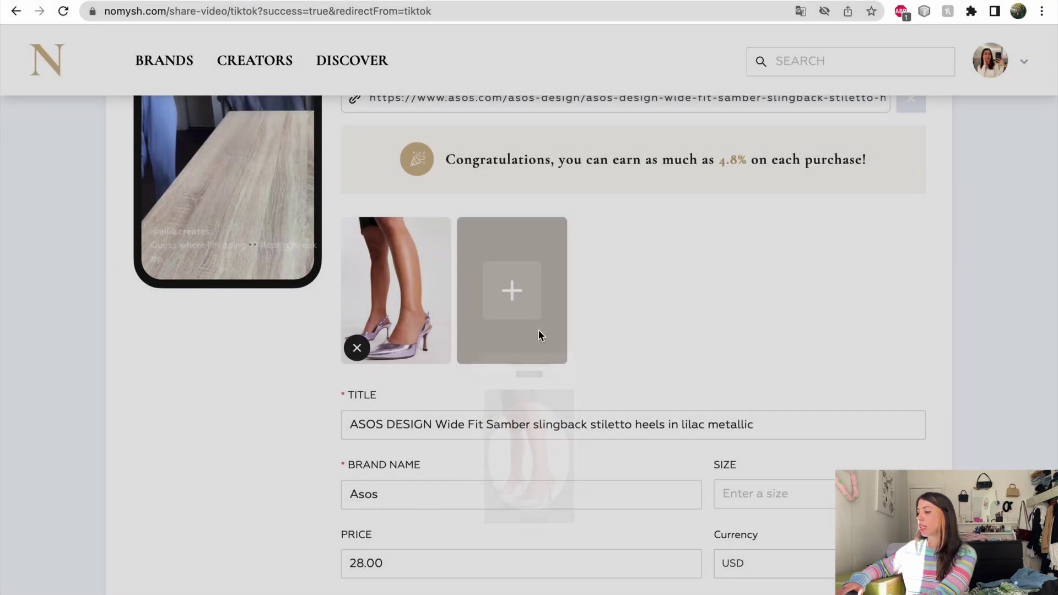
{"action": "scroll", "coordinate": [768, 257], "scroll_direction": "down", "scroll_amount": 3}
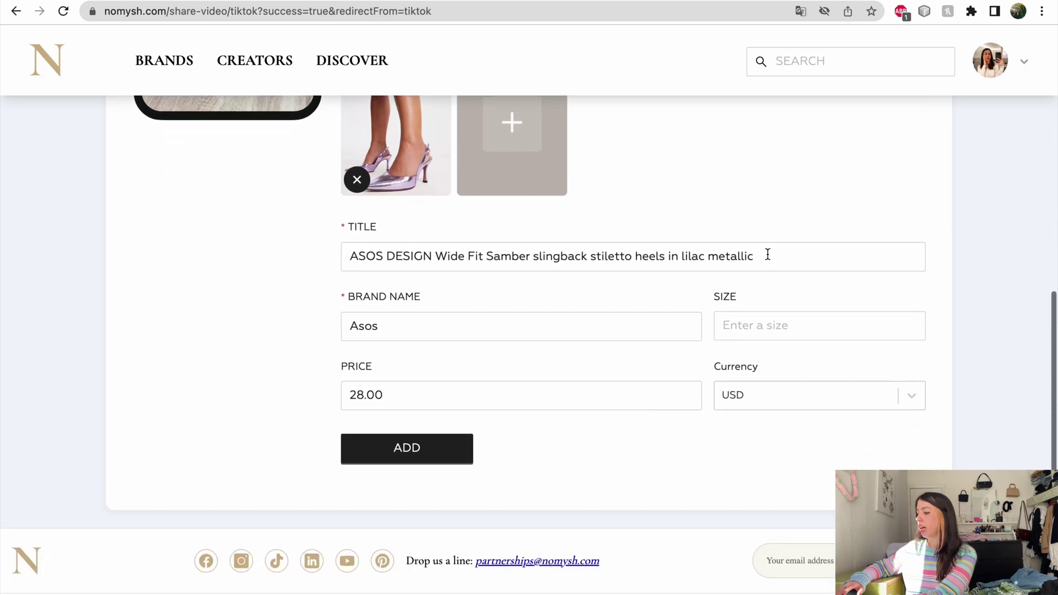
{"action": "left_click", "coordinate": [443, 457]}
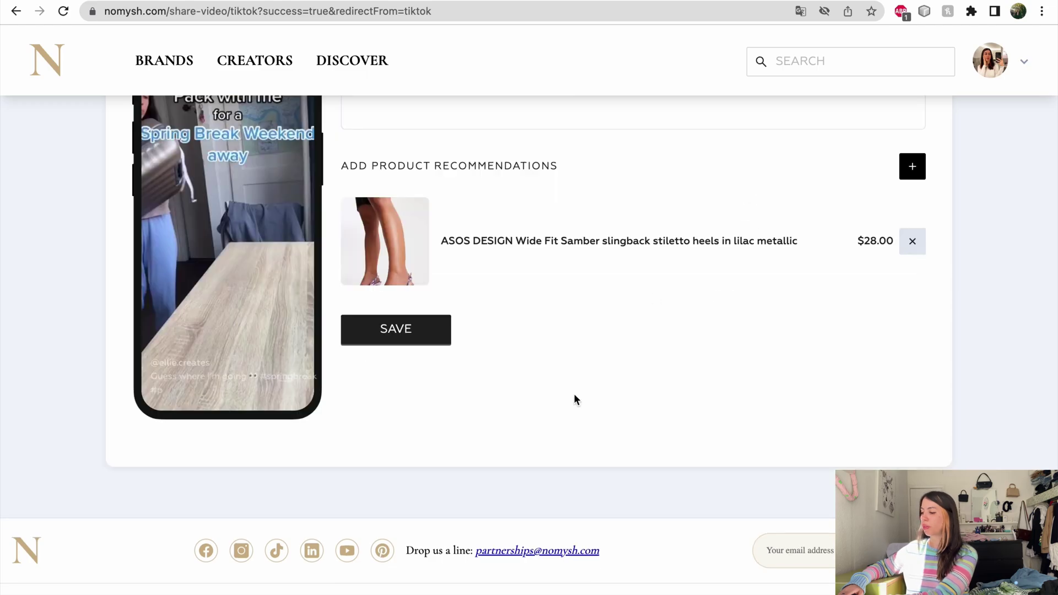
{"action": "scroll", "coordinate": [574, 399], "scroll_direction": "up", "scroll_amount": 3}
{"action": "scroll", "coordinate": [574, 394], "scroll_direction": "down", "scroll_amount": 1}
Save the spring-break look with the heels and scroll past the completed 5/5 Looks section.
{"action": "left_click", "coordinate": [421, 513]}
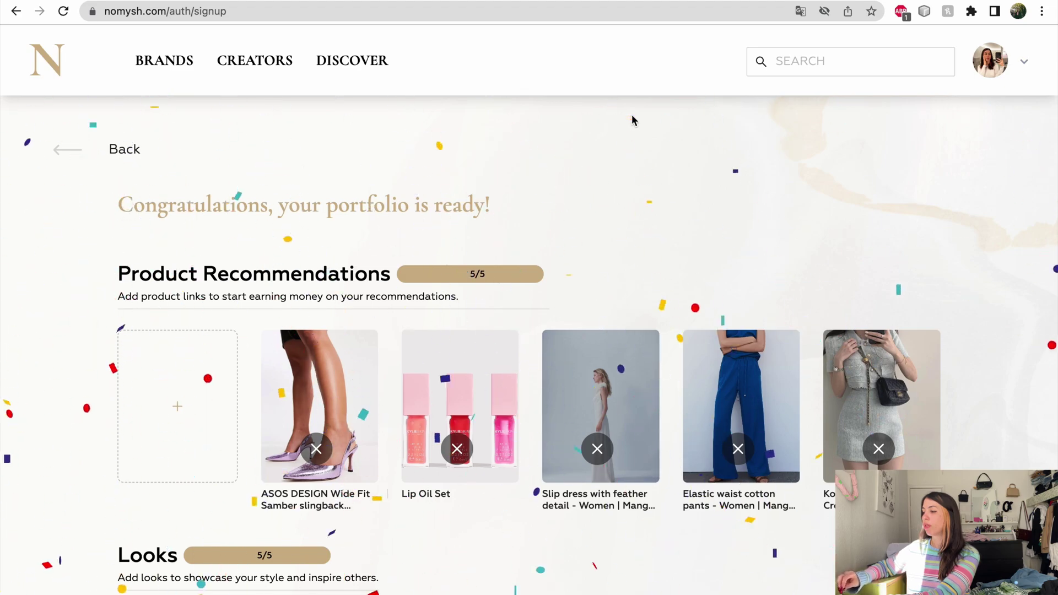
{"action": "scroll", "coordinate": [618, 193], "scroll_direction": "down", "scroll_amount": 3}
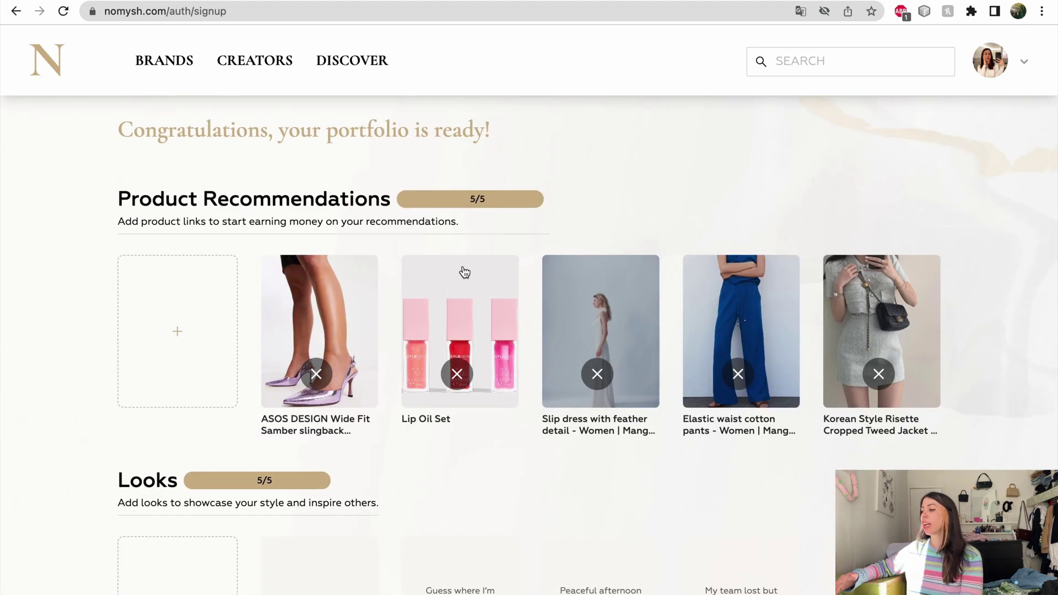
{"action": "scroll", "coordinate": [320, 246], "scroll_direction": "down", "scroll_amount": 5}
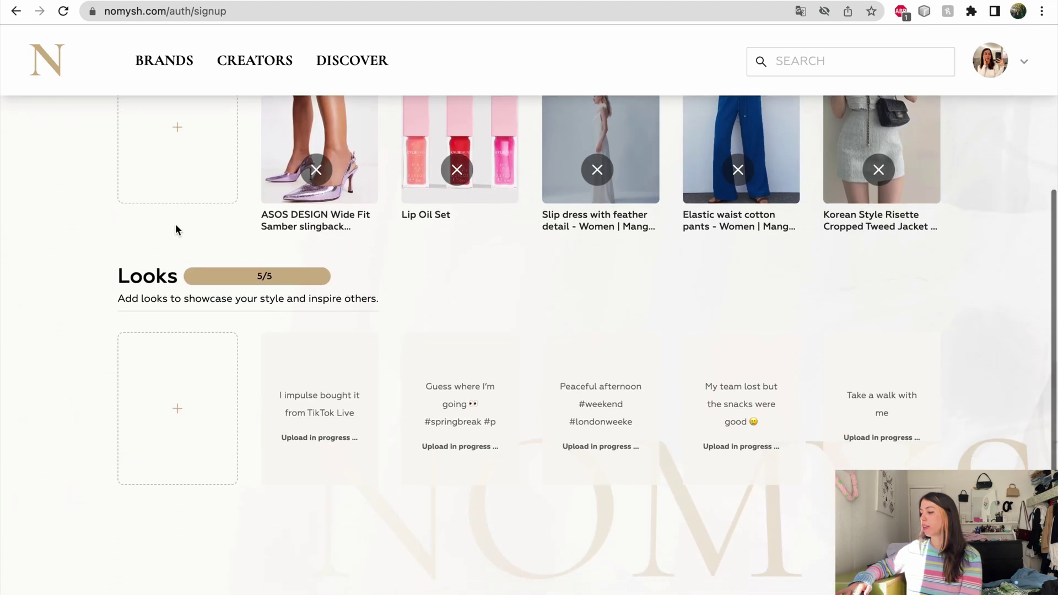
{"action": "scroll", "coordinate": [385, 257], "scroll_direction": "down", "scroll_amount": 2}
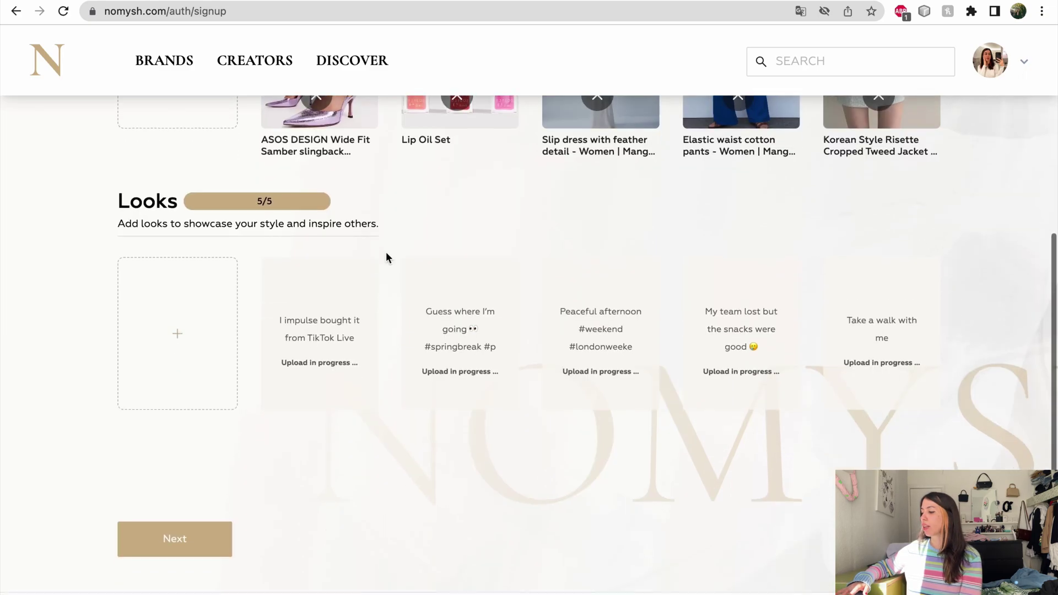
Answer the about-yourself questions with Australia and Oceania, Female, and age 25-29.
{"action": "left_click", "coordinate": [190, 542]}
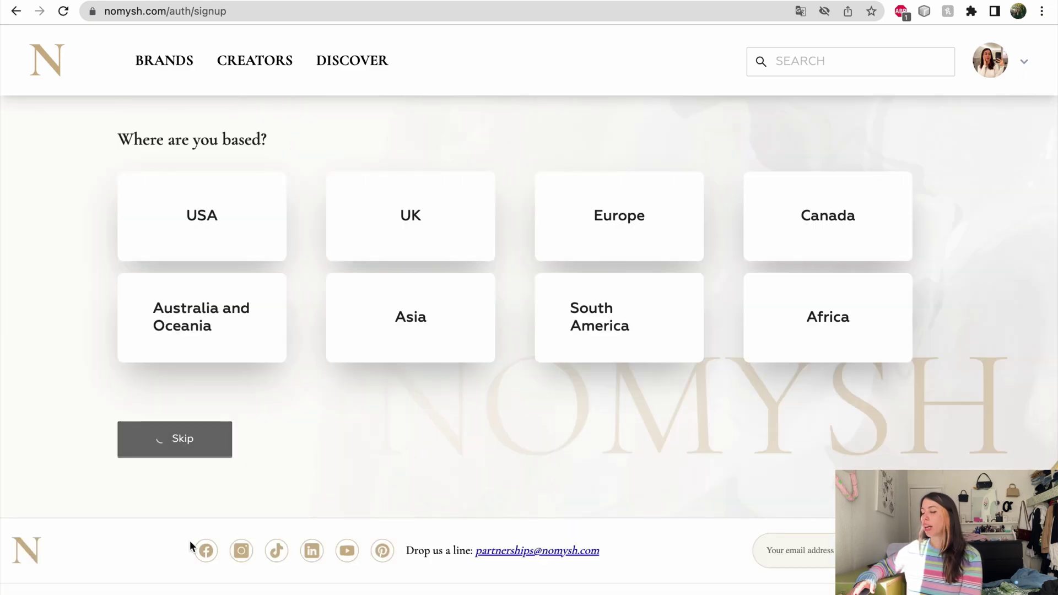
{"action": "scroll", "coordinate": [234, 366], "scroll_direction": "up", "scroll_amount": 3}
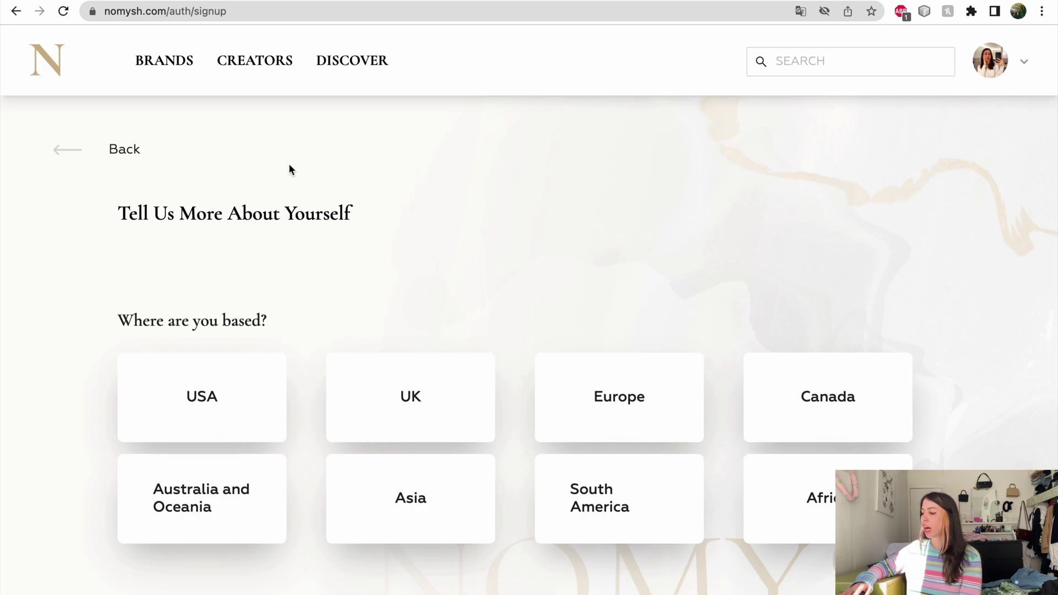
{"action": "scroll", "coordinate": [408, 220], "scroll_direction": "down", "scroll_amount": 2}
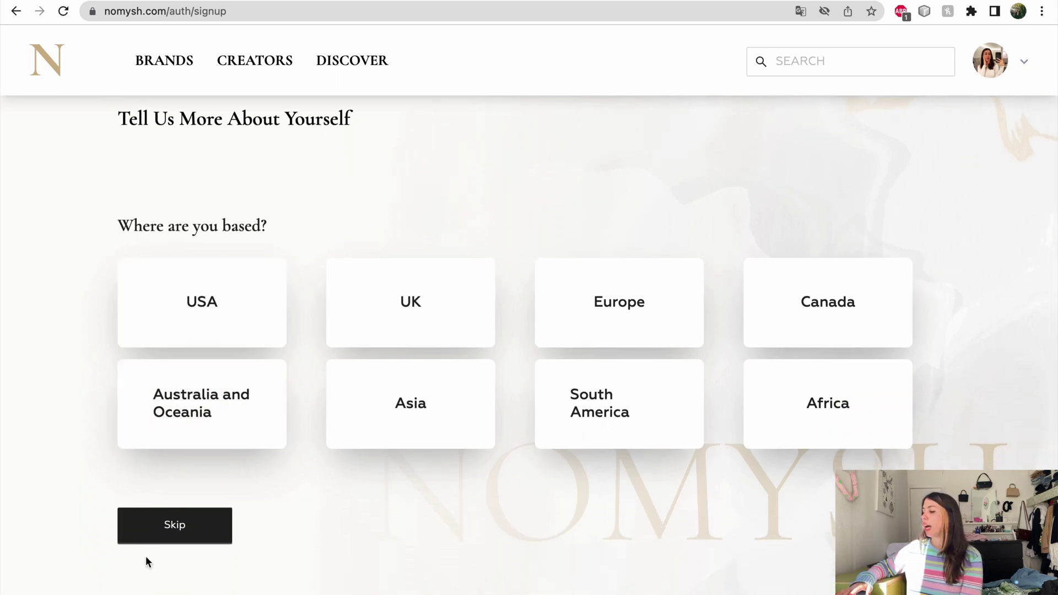
{"action": "left_click", "coordinate": [236, 361]}
{"action": "left_click", "coordinate": [201, 335]}
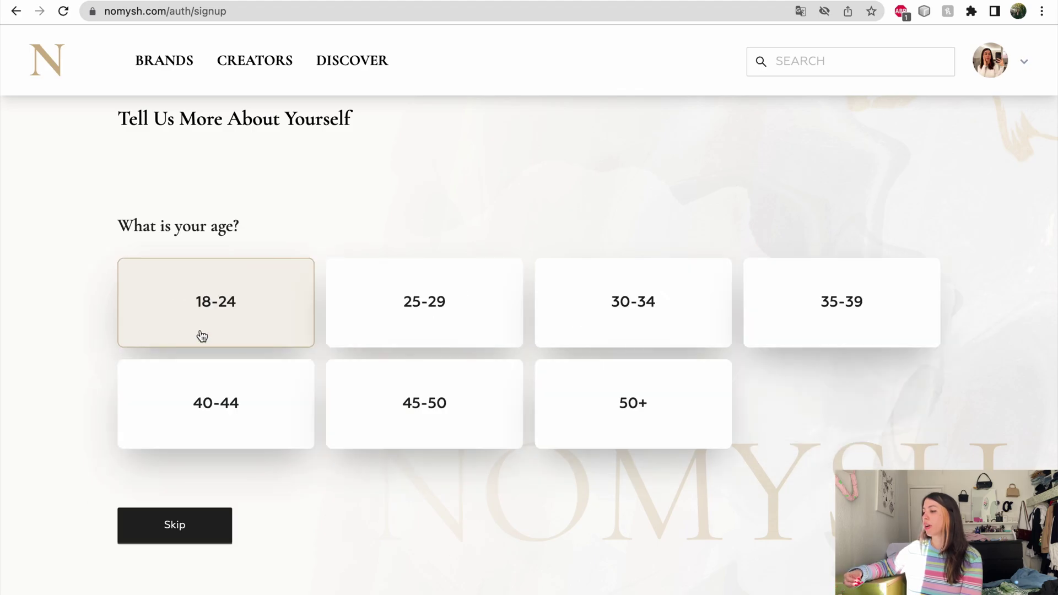
{"action": "left_click", "coordinate": [403, 301]}
List UGC, affiliate marketing, brand sponsorships and gifting collaborations as income sources and submit.
{"action": "left_click", "coordinate": [217, 322]}
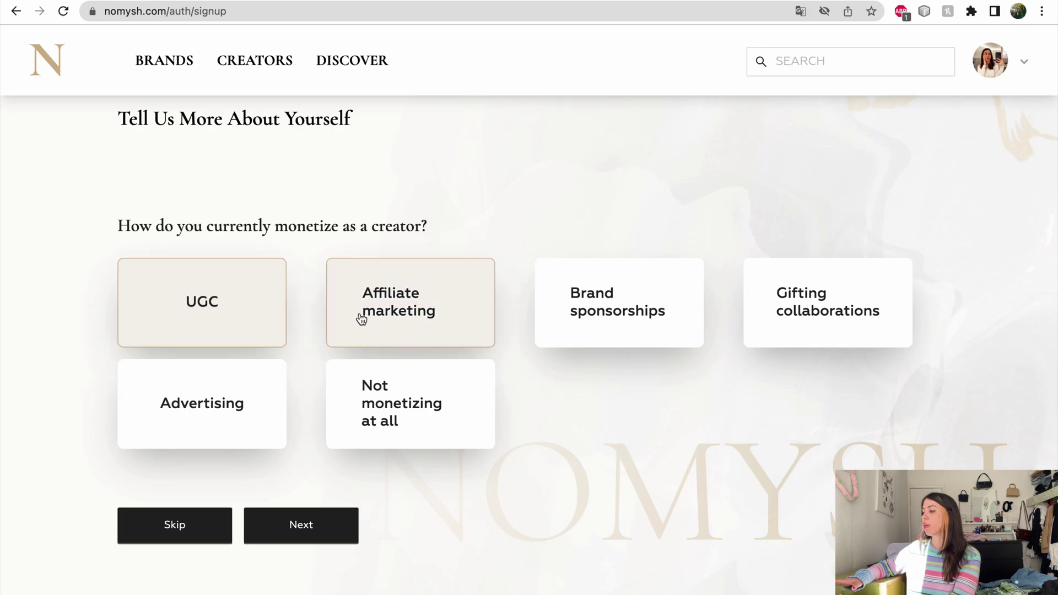
{"action": "left_click", "coordinate": [657, 279]}
{"action": "left_click", "coordinate": [820, 283]}
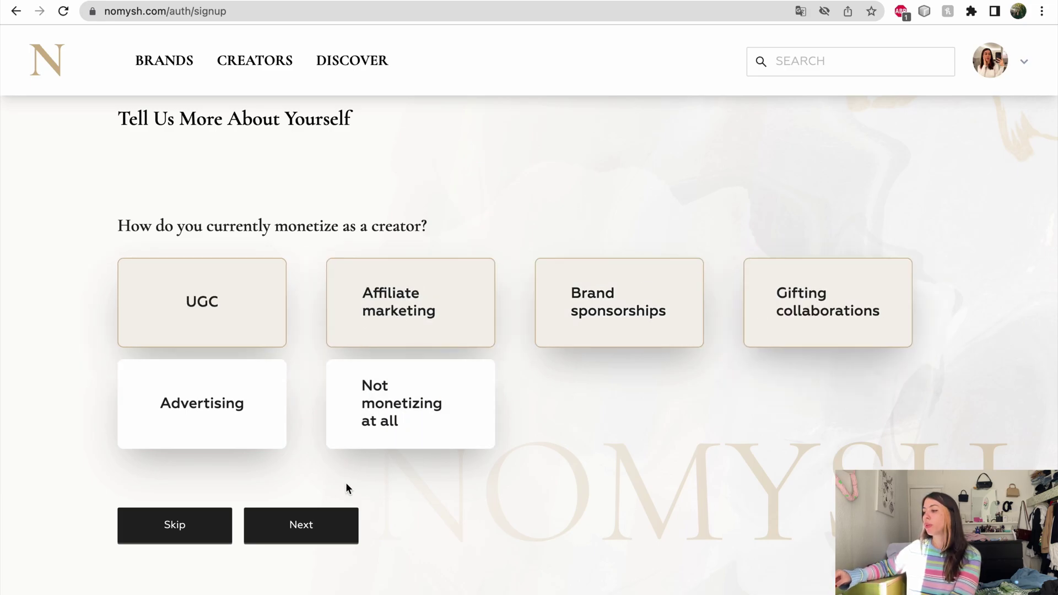
{"action": "left_click", "coordinate": [261, 524]}
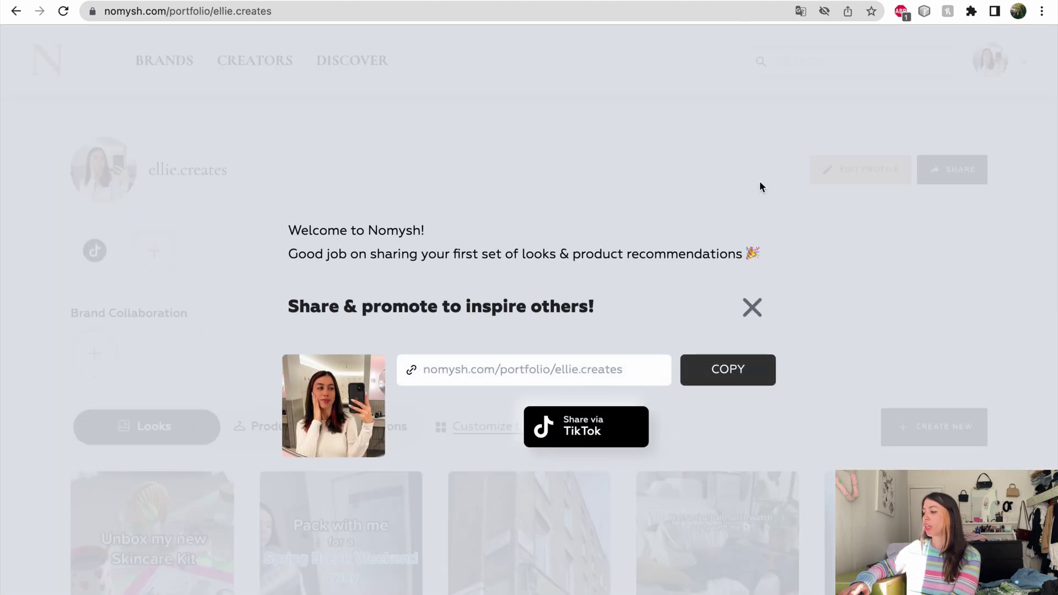
Copy the portfolio link, close the welcome pop-up, and scroll down to the looks grid.
{"action": "left_click", "coordinate": [720, 380]}
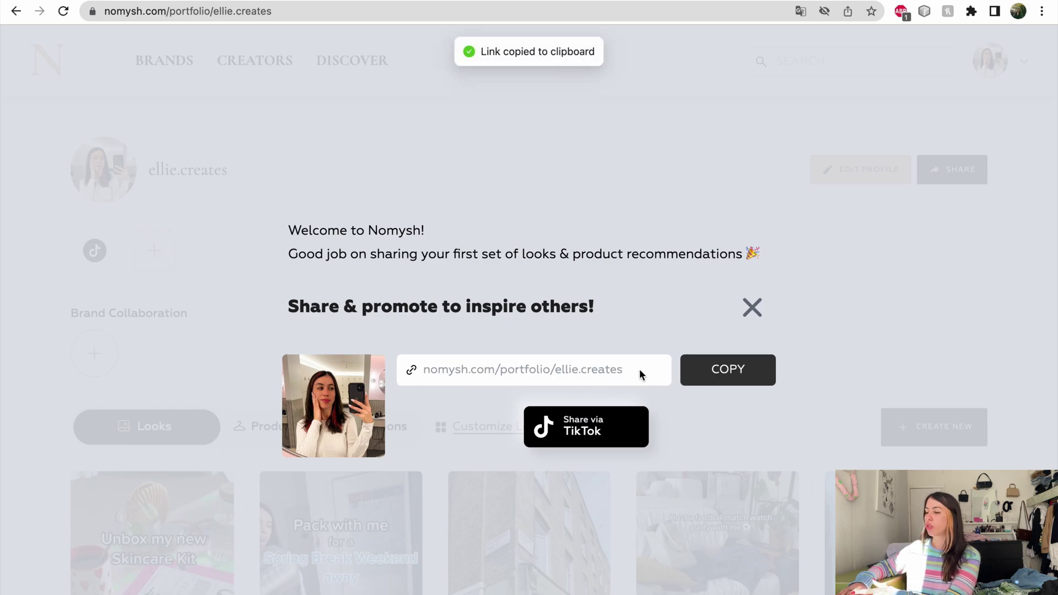
{"action": "left_click", "coordinate": [809, 266]}
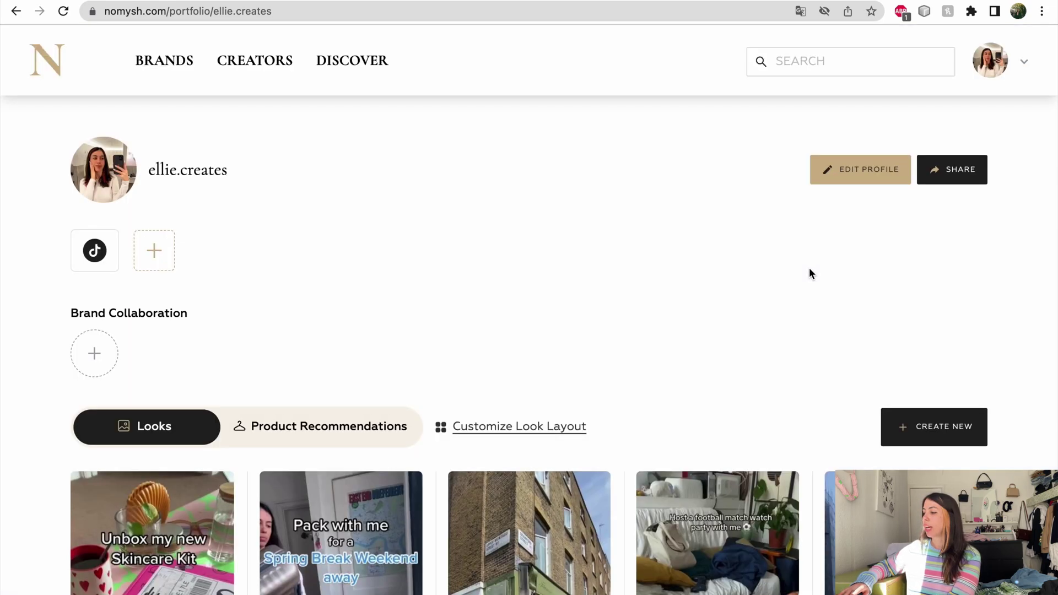
{"action": "scroll", "coordinate": [473, 326], "scroll_direction": "down", "scroll_amount": 5}
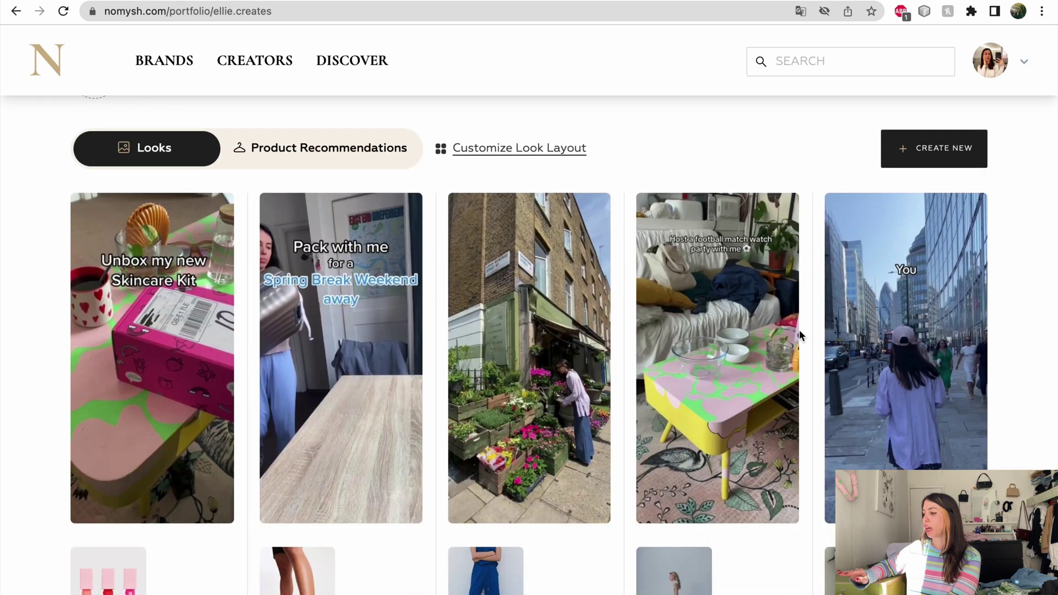
{"action": "scroll", "coordinate": [799, 329], "scroll_direction": "down", "scroll_amount": 2}
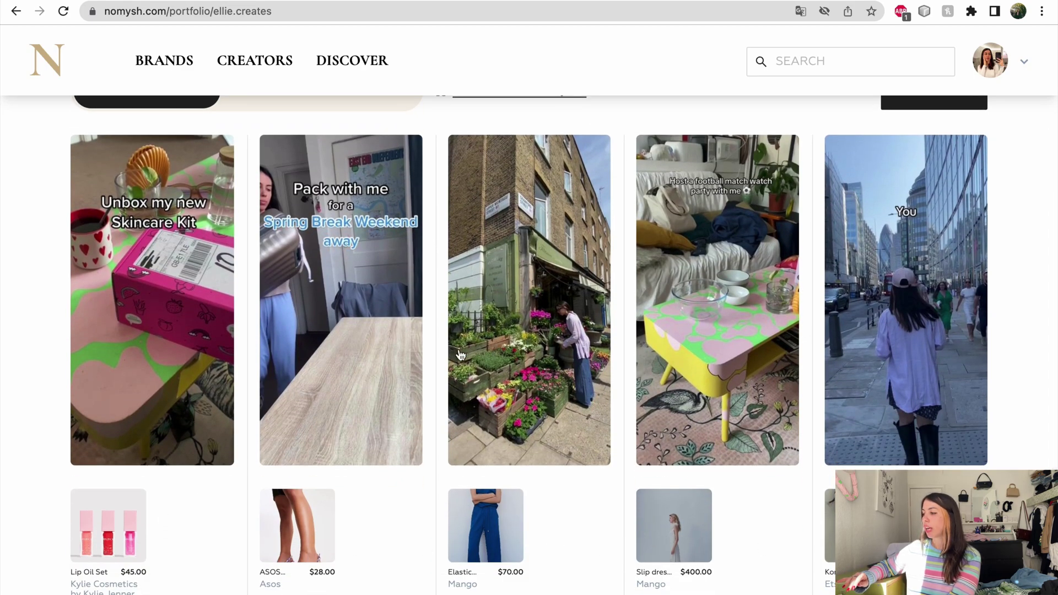
{"action": "scroll", "coordinate": [482, 351], "scroll_direction": "down", "scroll_amount": 2}
Review the $70.00 Mango Elastic waist cotton pants purchase page, then return to the portfolio.
{"action": "left_click", "coordinate": [505, 460]}
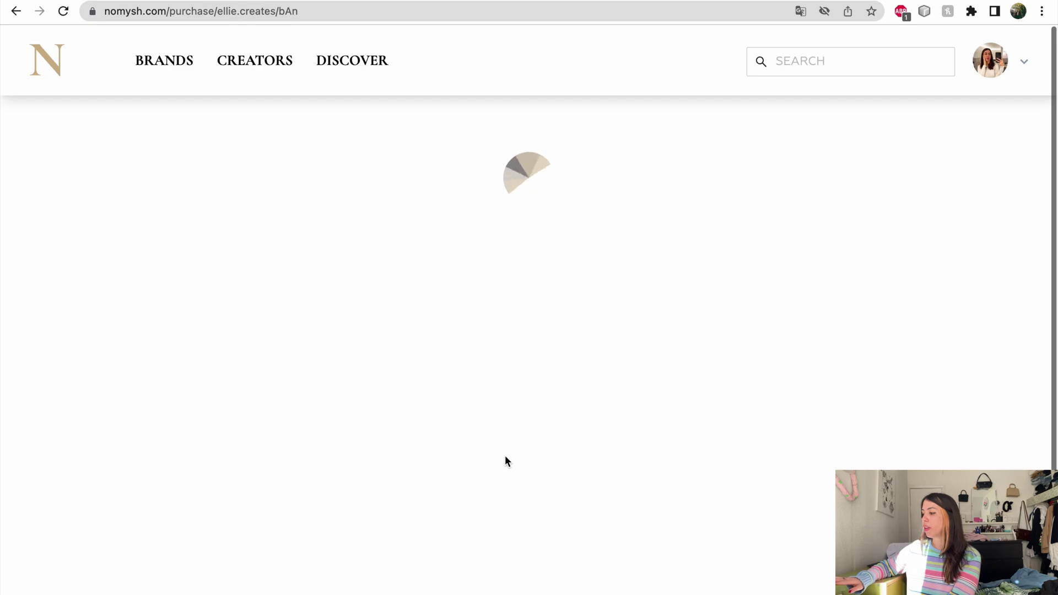
{"action": "scroll", "coordinate": [597, 298], "scroll_direction": "down", "scroll_amount": 1}
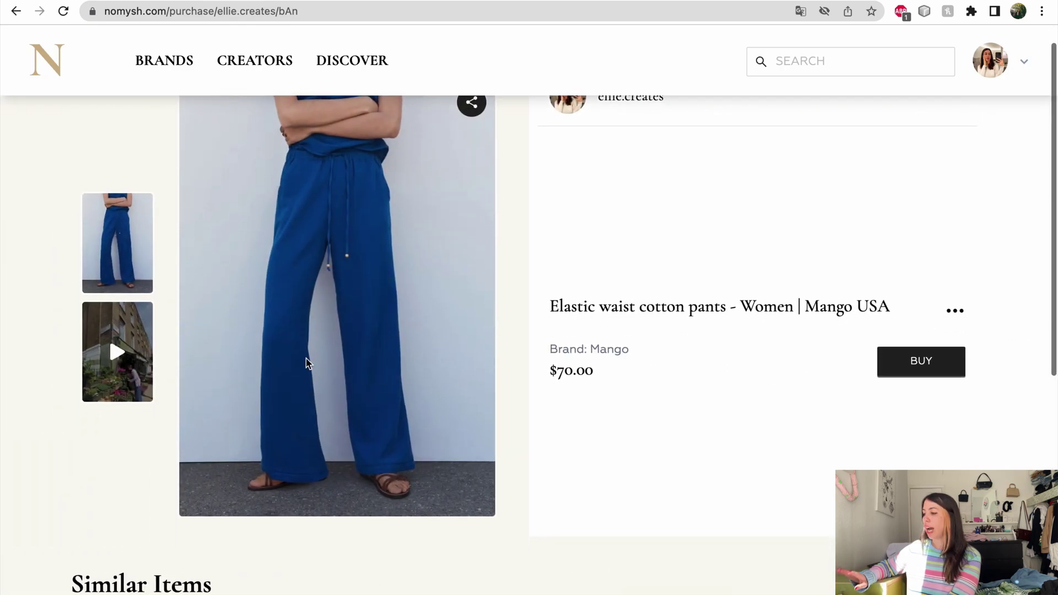
{"action": "scroll", "coordinate": [699, 258], "scroll_direction": "up", "scroll_amount": 1}
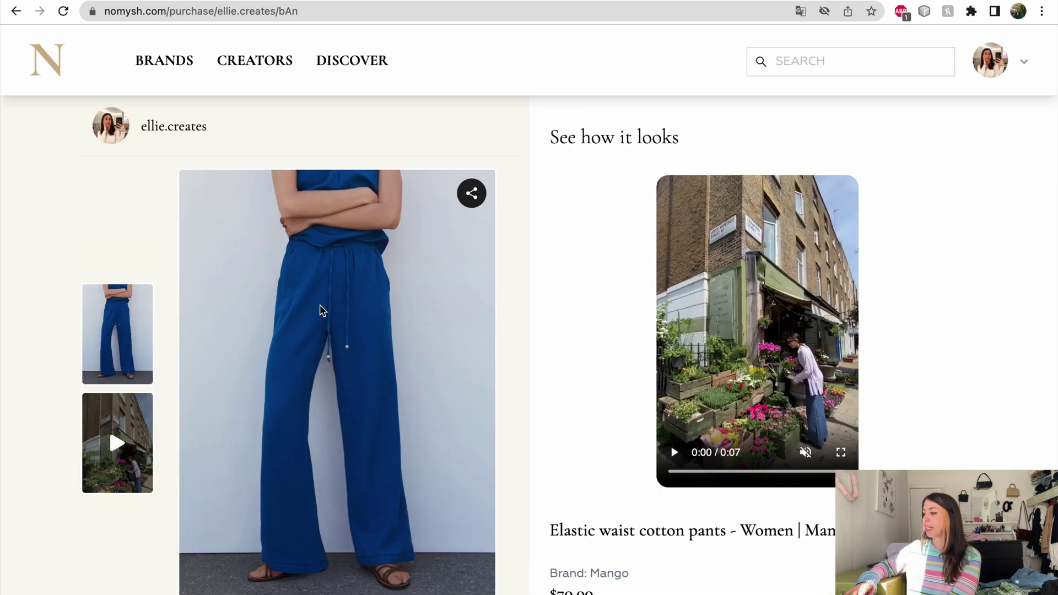
{"action": "scroll", "coordinate": [952, 441], "scroll_direction": "down", "scroll_amount": 6}
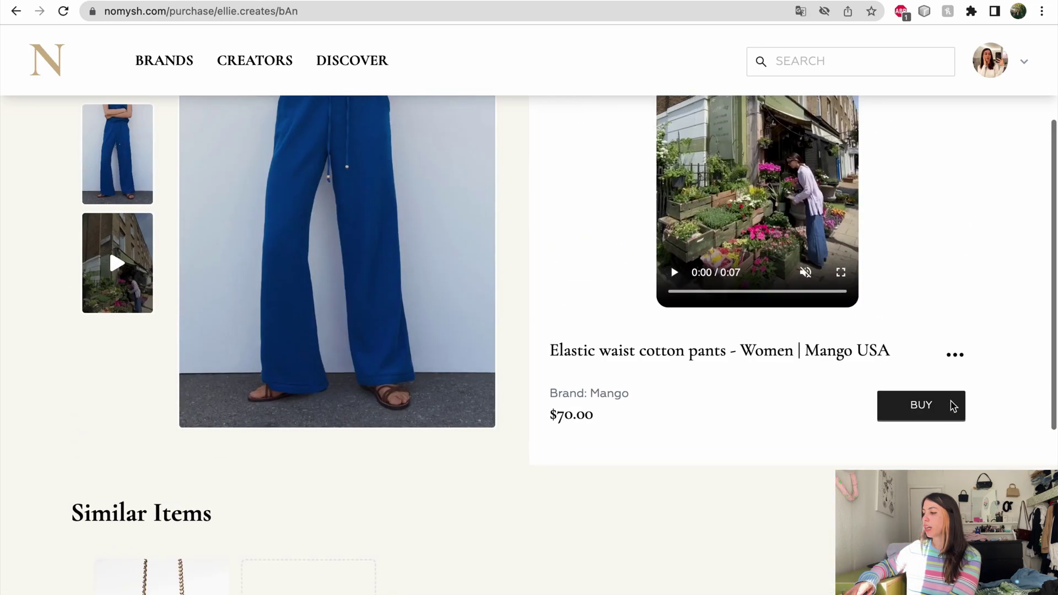
{"action": "scroll", "coordinate": [952, 406], "scroll_direction": "up", "scroll_amount": 3}
{"action": "scroll", "coordinate": [858, 147], "scroll_direction": "up", "scroll_amount": 3}
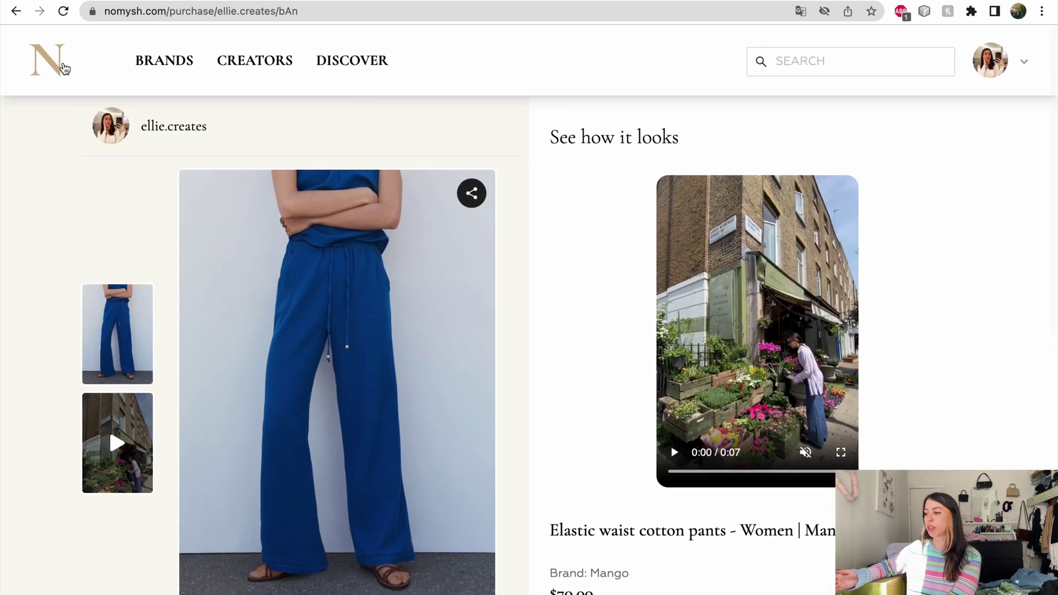
{"action": "left_click", "coordinate": [108, 127]}
Reorder the looks with the flower-shop street look first and the skincare unboxing look fourth, then save.
{"action": "scroll", "coordinate": [415, 284], "scroll_direction": "down", "scroll_amount": 5}
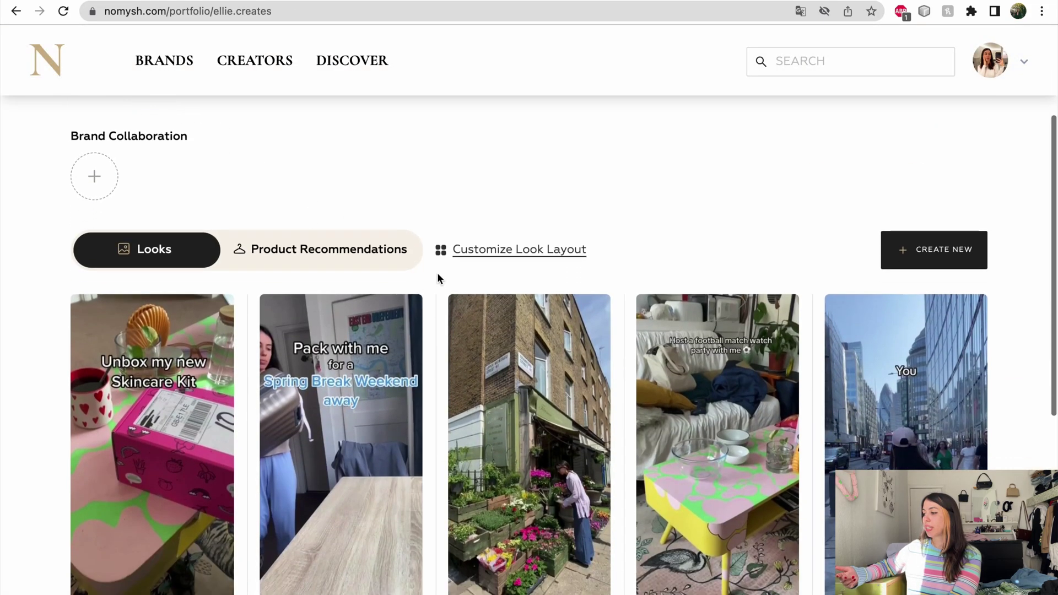
{"action": "left_click", "coordinate": [515, 249]}
{"action": "left_click_drag", "start_coordinate": [728, 309], "coordinate": [455, 321]}
{"action": "left_click_drag", "start_coordinate": [271, 304], "coordinate": [767, 319]}
{"action": "scroll", "coordinate": [600, 349], "scroll_direction": "down", "scroll_amount": 3}
{"action": "scroll", "coordinate": [598, 349], "scroll_direction": "up", "scroll_amount": 3}
{"action": "scroll", "coordinate": [598, 349], "scroll_direction": "down", "scroll_amount": 1}
{"action": "left_click", "coordinate": [986, 155]}
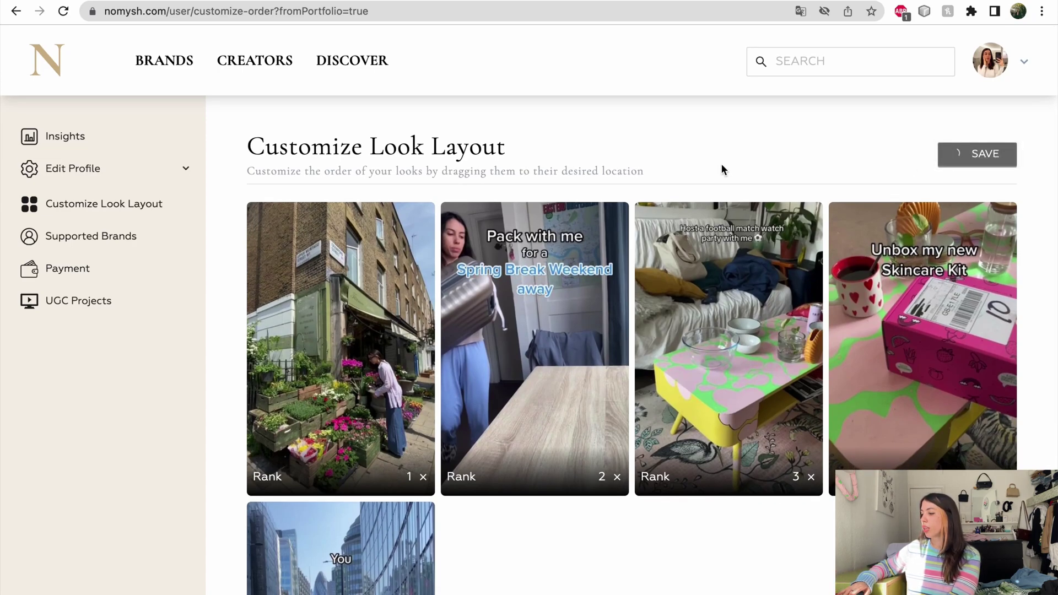
From Product Recommendations, open the $45.00 Kylie Cosmetics Lip Oil Set product page.
{"action": "scroll", "coordinate": [609, 219], "scroll_direction": "down", "scroll_amount": 4}
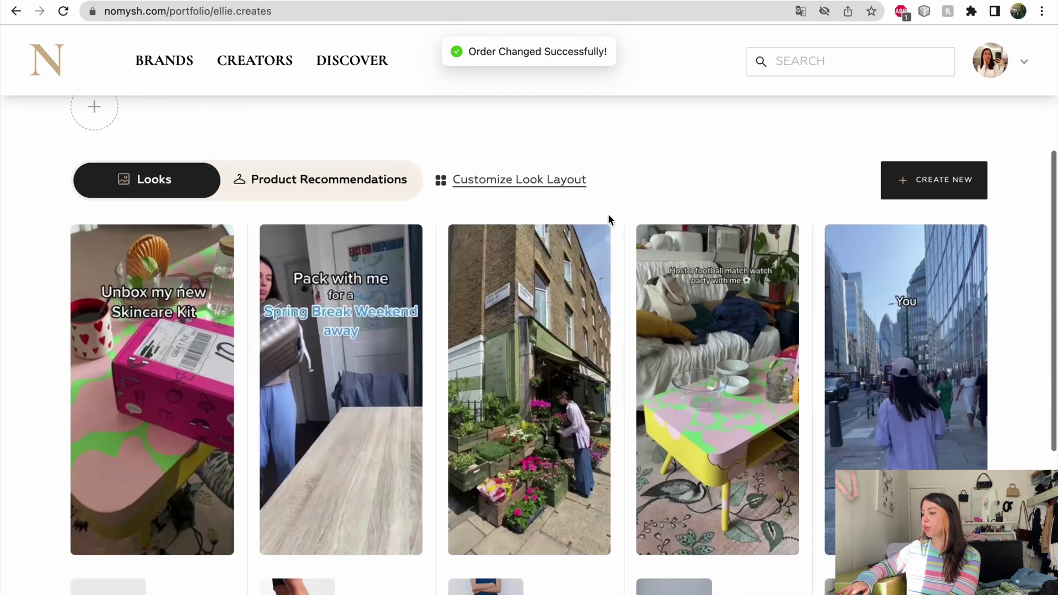
{"action": "scroll", "coordinate": [609, 219], "scroll_direction": "down", "scroll_amount": 2}
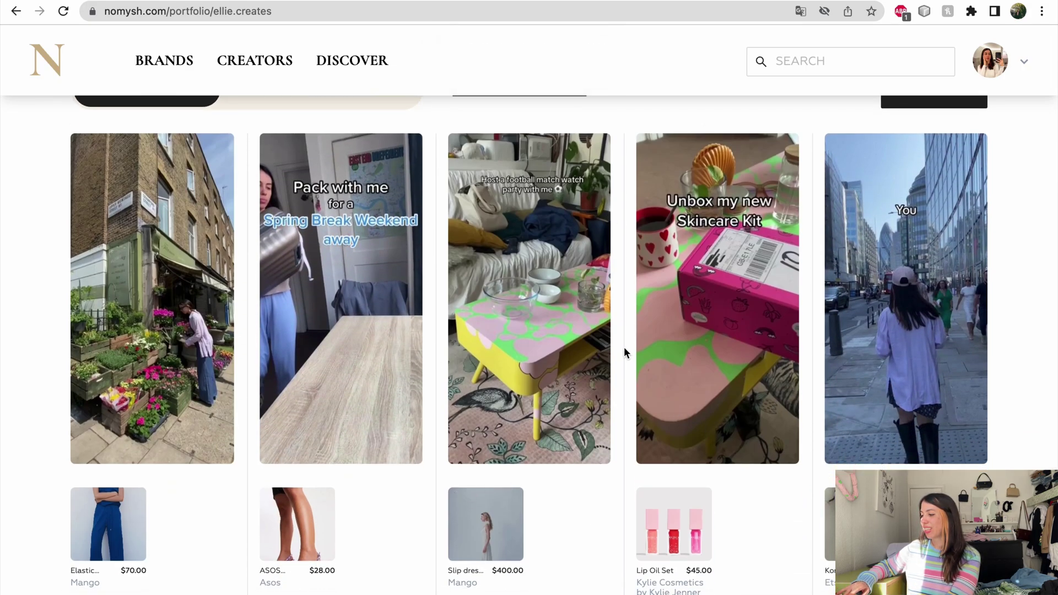
{"action": "scroll", "coordinate": [624, 346], "scroll_direction": "up", "scroll_amount": 5}
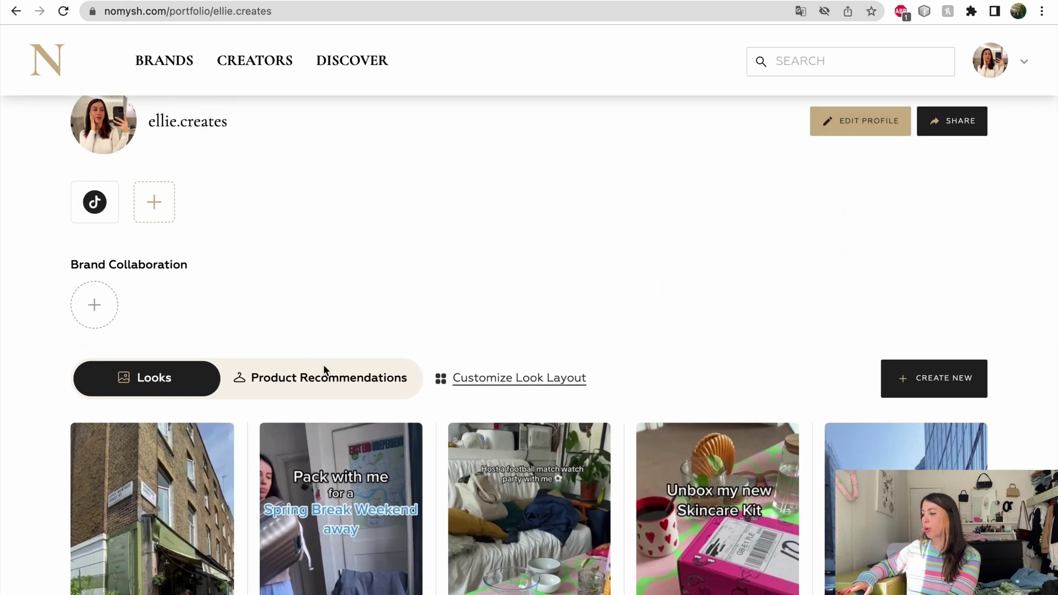
{"action": "left_click", "coordinate": [326, 376]}
{"action": "scroll", "coordinate": [470, 312], "scroll_direction": "down", "scroll_amount": 5}
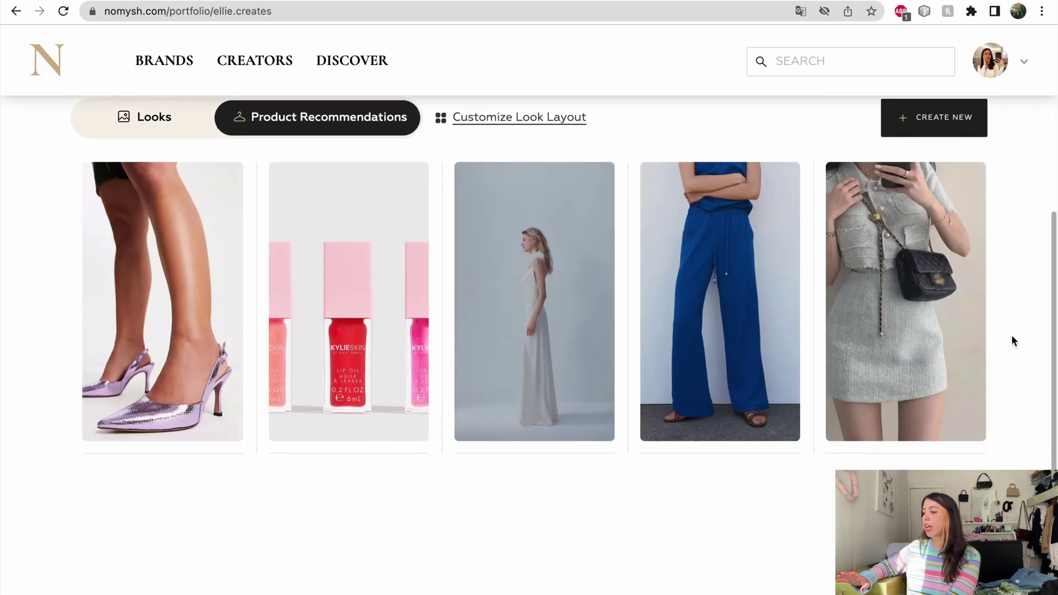
{"action": "left_click", "coordinate": [377, 377]}
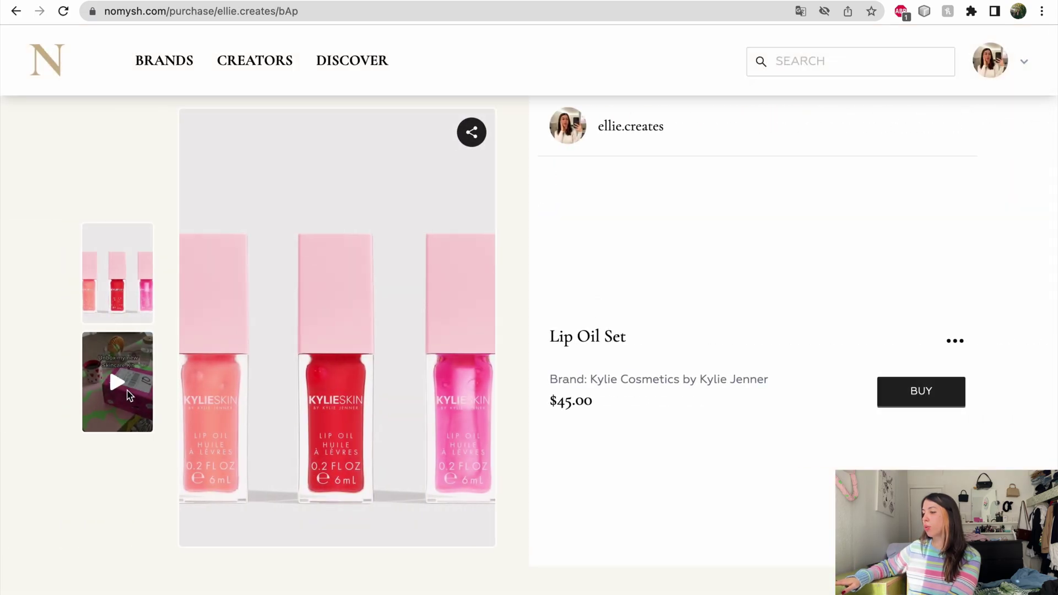
Back on the portfolio, start a brand collaboration and copy the kyliecosmetics.com address from Safari.
{"action": "left_click", "coordinate": [17, 11]}
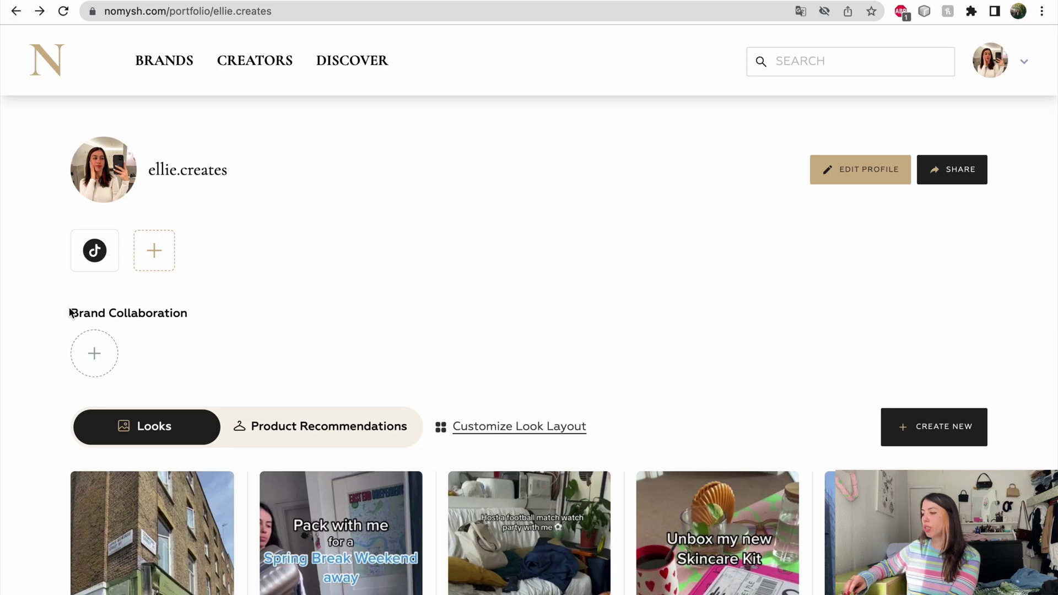
{"action": "left_click", "coordinate": [101, 354]}
{"action": "mouse_move", "coordinate": [51, 7]}
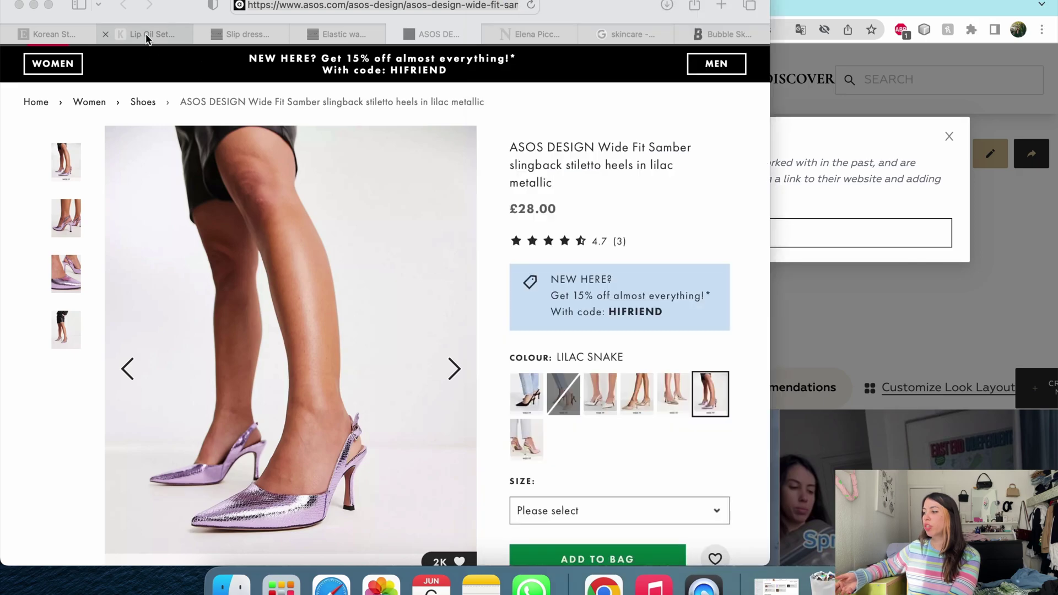
{"action": "left_click", "coordinate": [146, 34]}
{"action": "left_click", "coordinate": [149, 5]}
{"action": "left_click", "coordinate": [443, 5]}
{"action": "key", "text": "super+c"}
Paste kyliecosmetics.com into the Add Brand field and add Kylie Skin.
{"action": "left_click", "coordinate": [825, 6]}
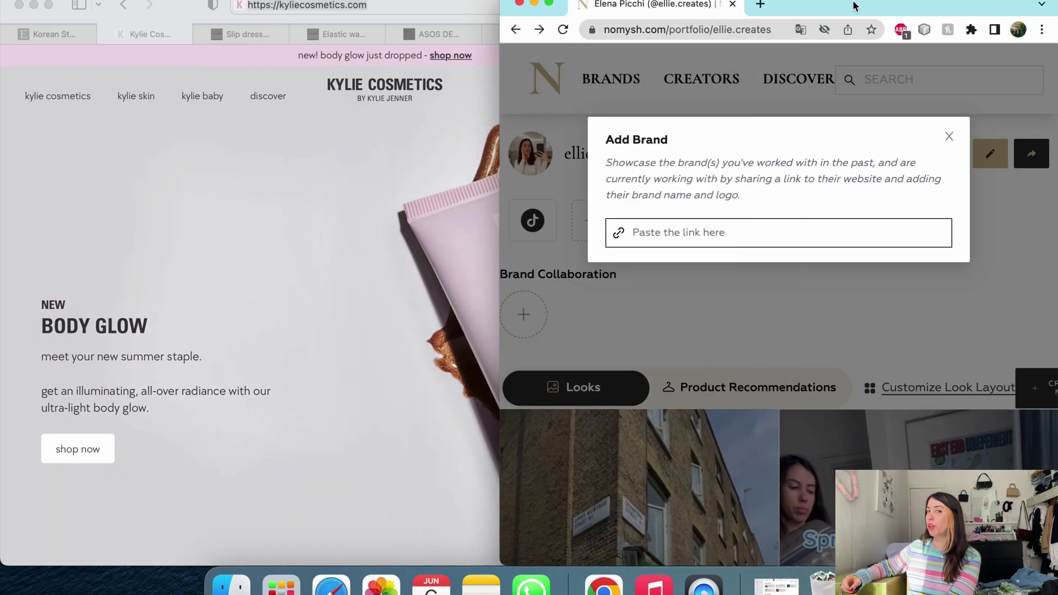
{"action": "left_click", "coordinate": [549, 7]}
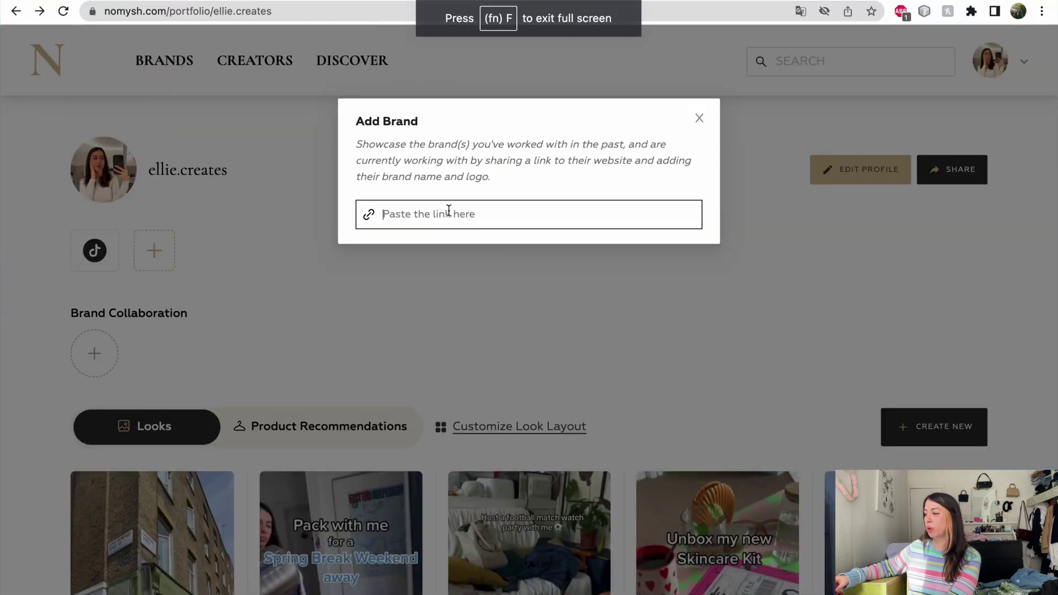
{"action": "left_click", "coordinate": [450, 212]}
{"action": "key", "text": "super+v"}
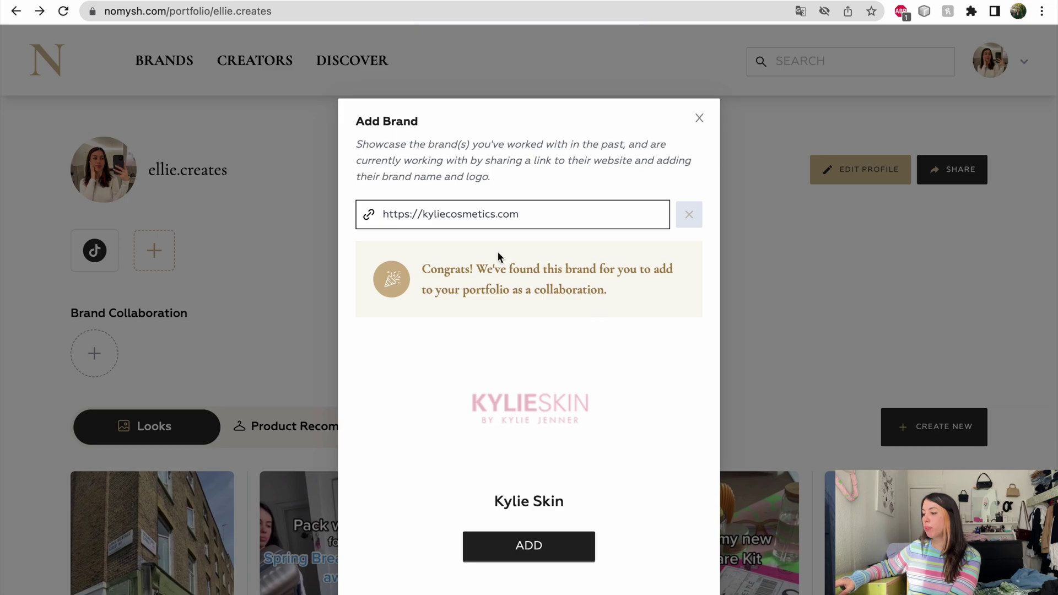
{"action": "left_click", "coordinate": [545, 556]}
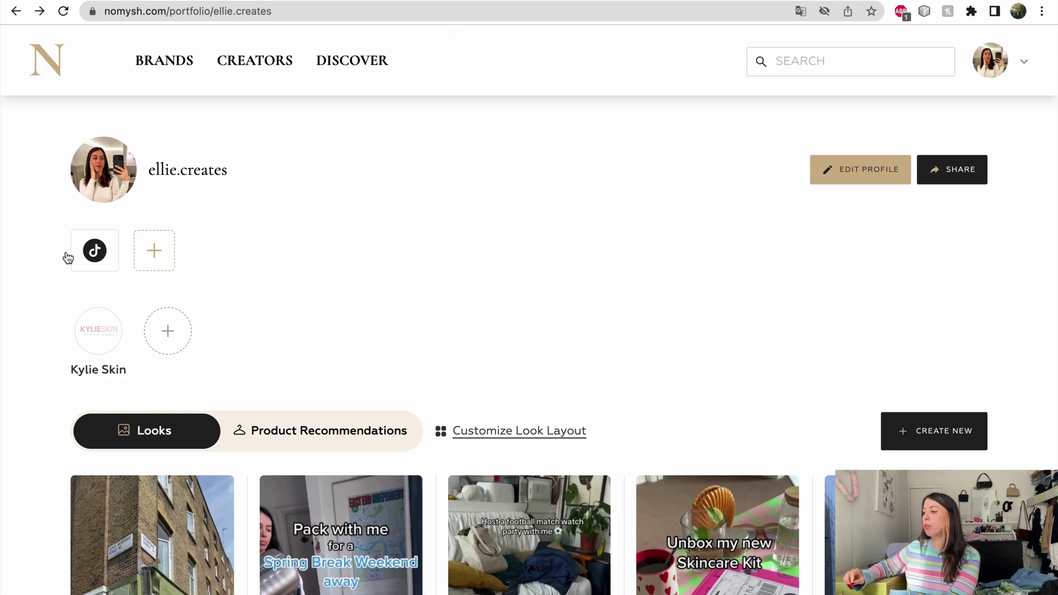
Add a profile link using the blog.hootsuite.com address copied from Safari.
{"action": "left_click", "coordinate": [154, 250]}
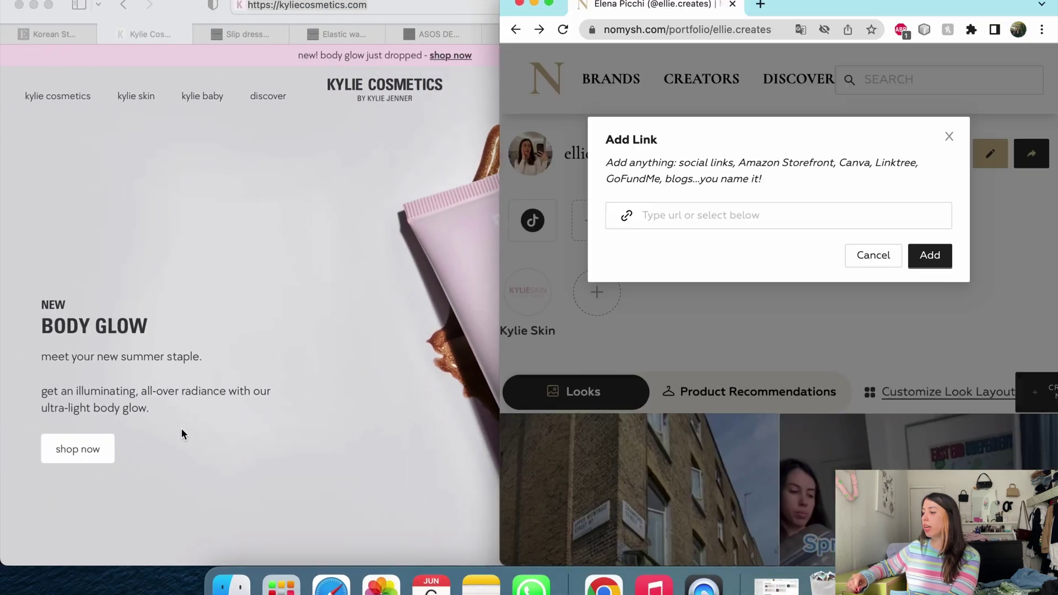
{"action": "left_click", "coordinate": [182, 432]}
{"action": "left_click", "coordinate": [396, 5]}
{"action": "key", "text": "super+c"}
{"action": "left_click", "coordinate": [789, 10]}
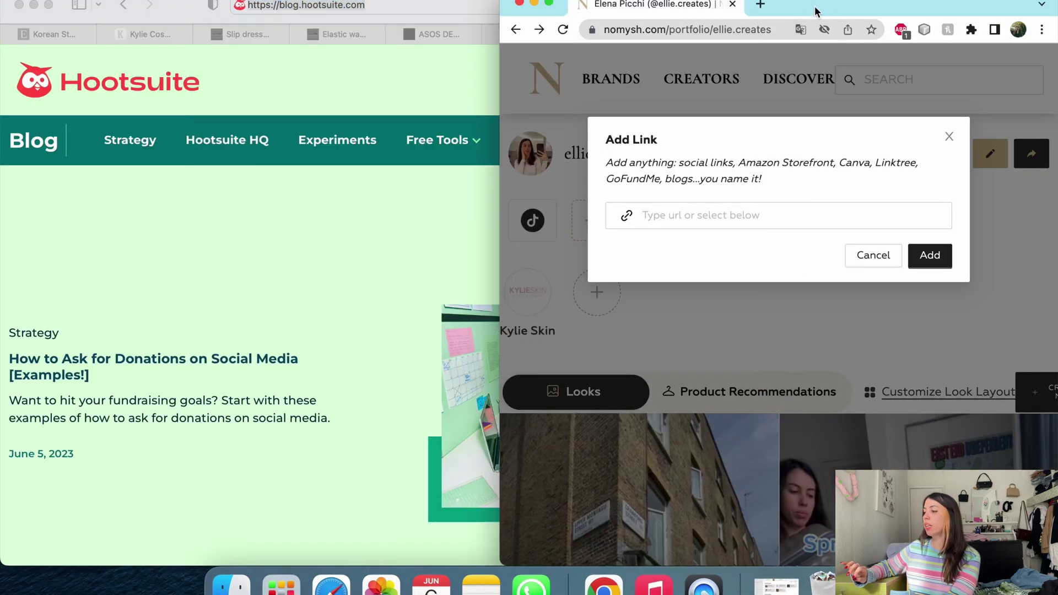
{"action": "left_click", "coordinate": [549, 6]}
{"action": "left_click", "coordinate": [480, 196]}
{"action": "key", "text": "super+v"}
{"action": "left_click", "coordinate": [677, 241]}
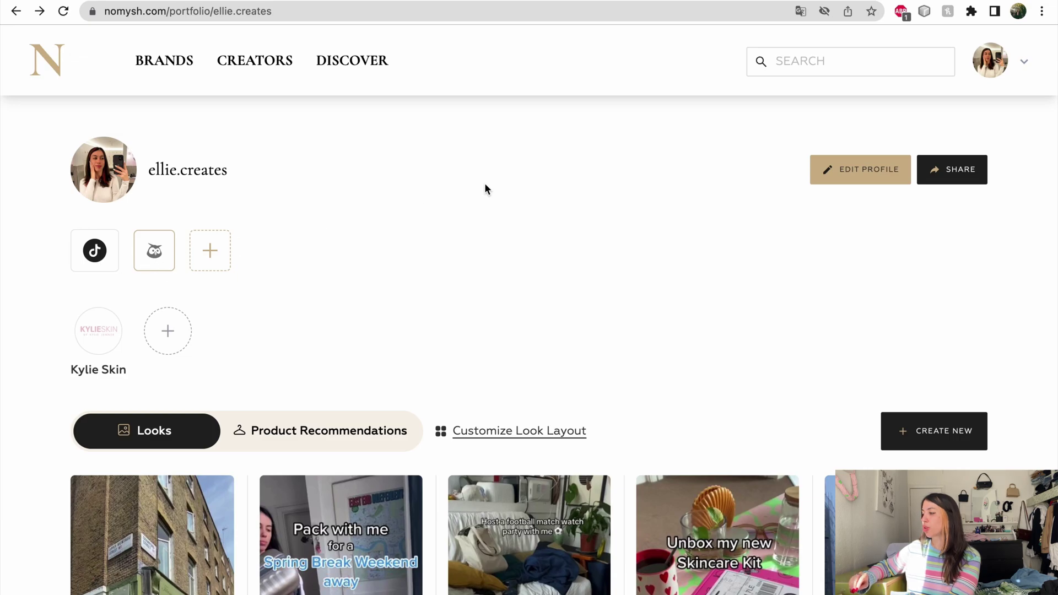
Open the Dashboard from the avatar menu and compare it with the other profile's Insights in Safari.
{"action": "left_click", "coordinate": [1009, 61]}
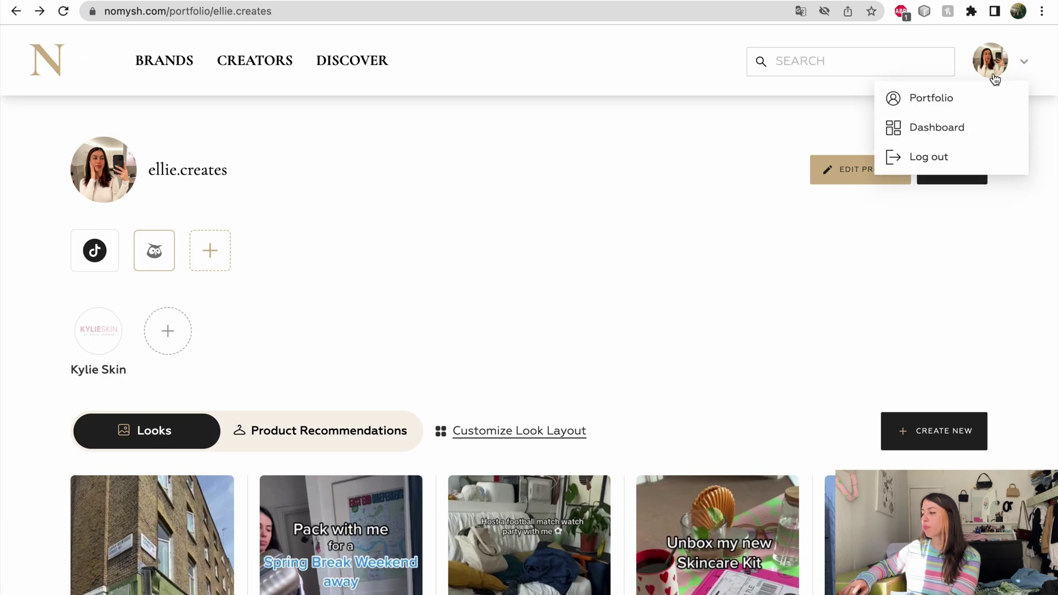
{"action": "left_click", "coordinate": [952, 130]}
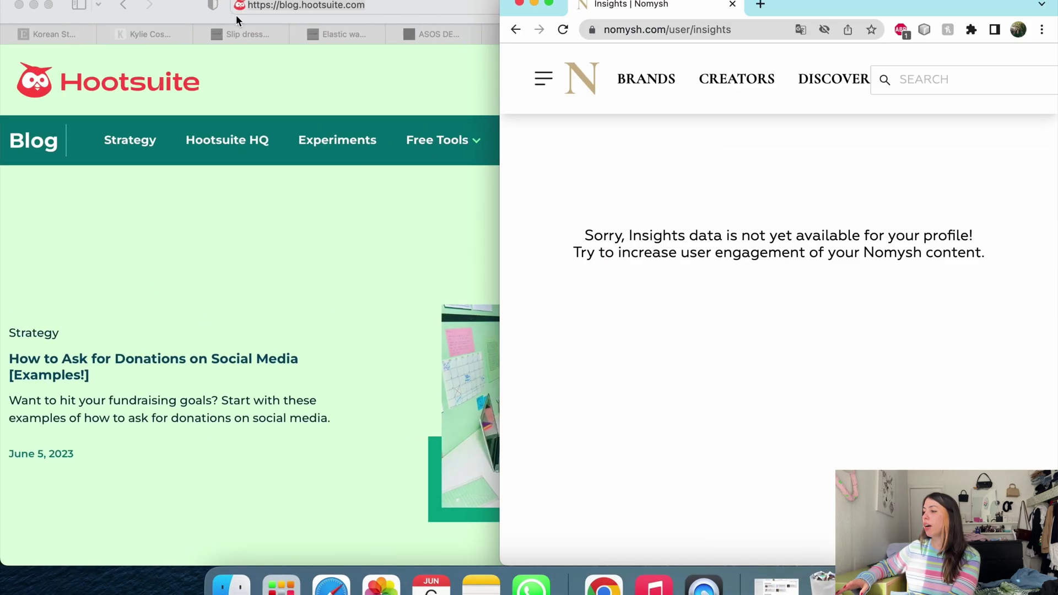
{"action": "left_click", "coordinate": [236, 14]}
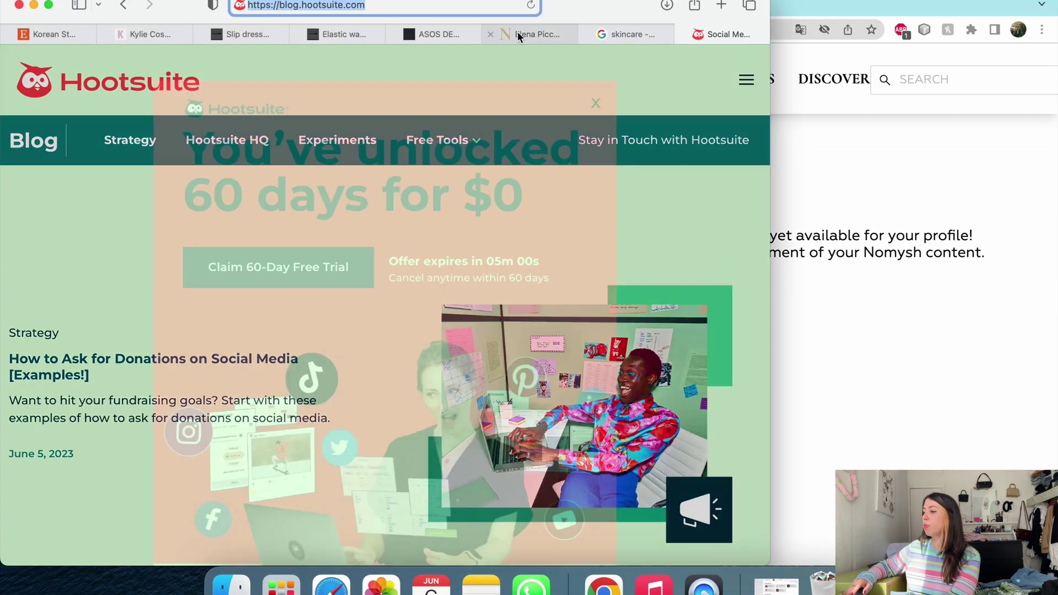
{"action": "left_click", "coordinate": [517, 35]}
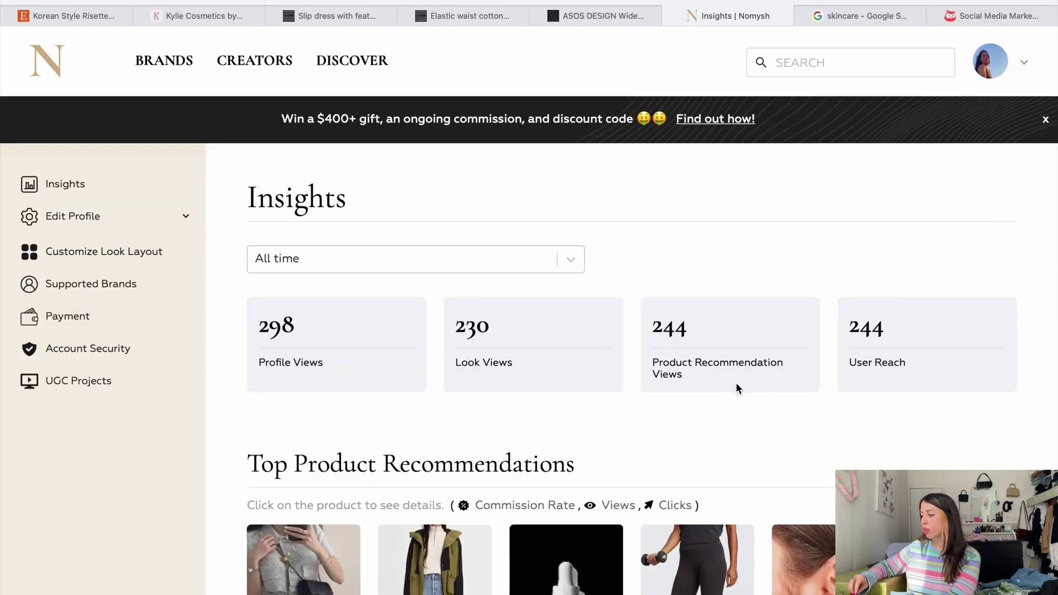
{"action": "scroll", "coordinate": [928, 365], "scroll_direction": "down", "scroll_amount": 6}
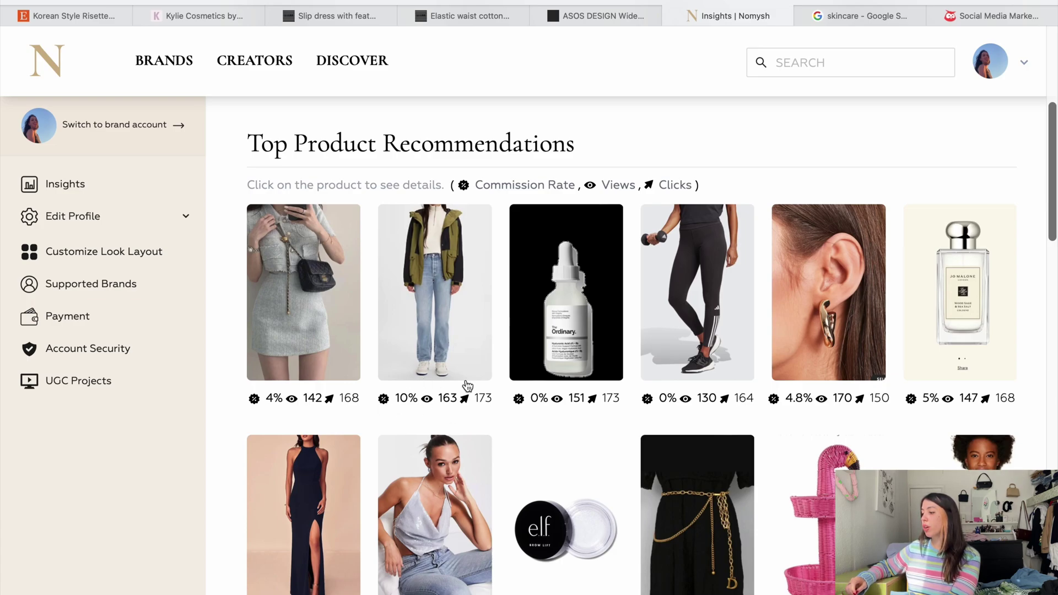
{"action": "scroll", "coordinate": [493, 410], "scroll_direction": "down", "scroll_amount": 3}
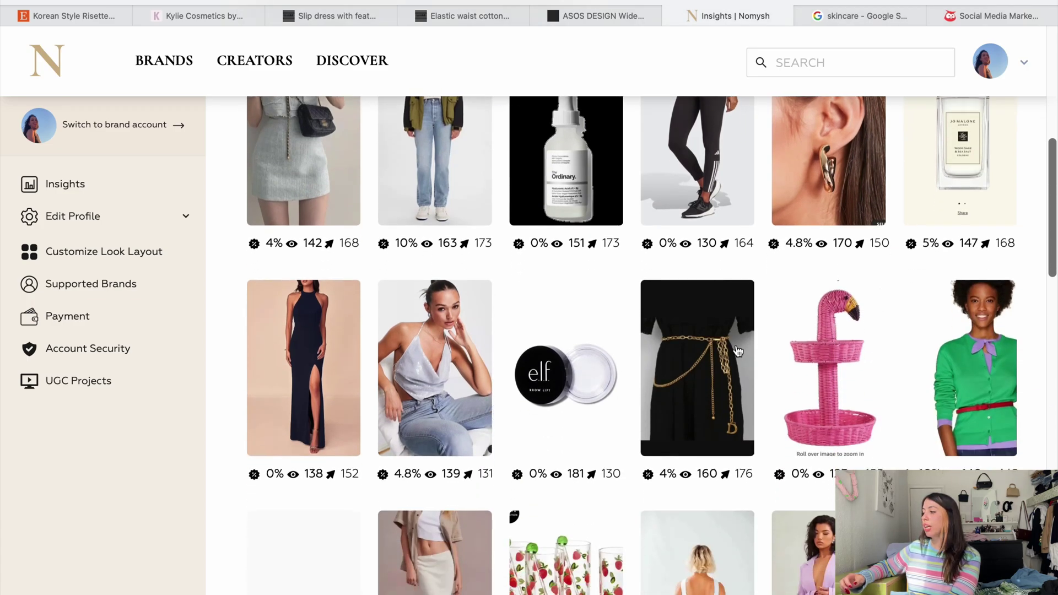
{"action": "scroll", "coordinate": [739, 351], "scroll_direction": "up", "scroll_amount": 9}
{"action": "scroll", "coordinate": [738, 352], "scroll_direction": "down", "scroll_amount": 1}
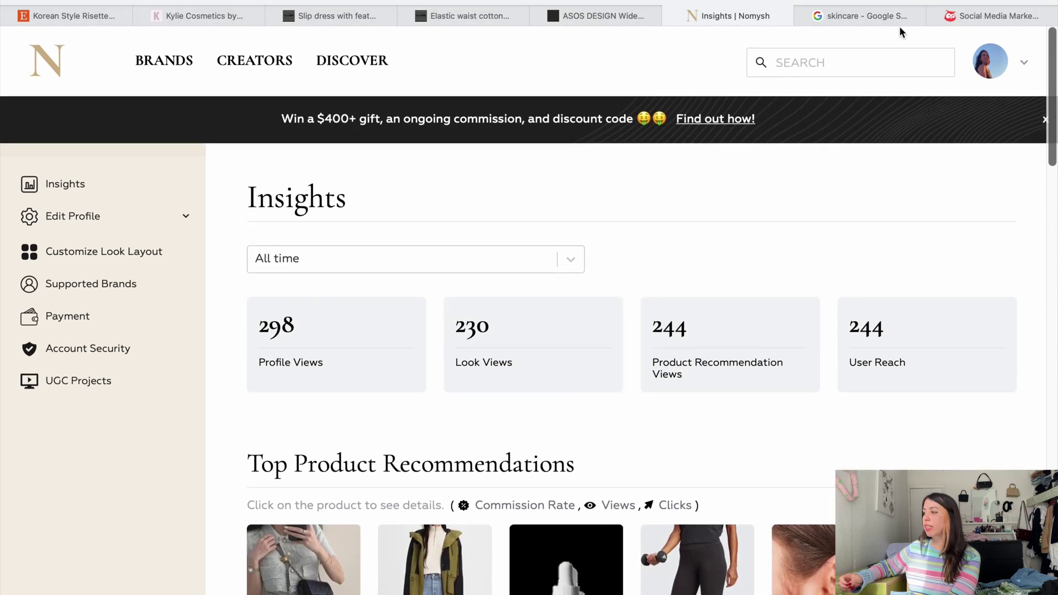
Bring the Nomysh Insights window back to full screen.
{"action": "key", "text": "ctrl+super+f"}
{"action": "left_click", "coordinate": [804, 108]}
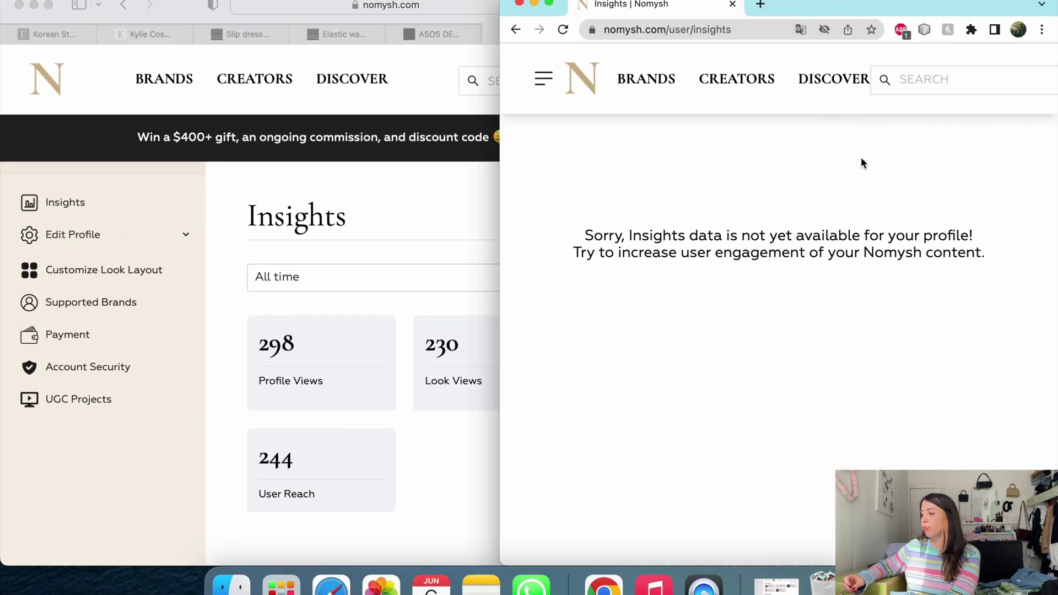
{"action": "key", "text": "ctrl+super+f"}
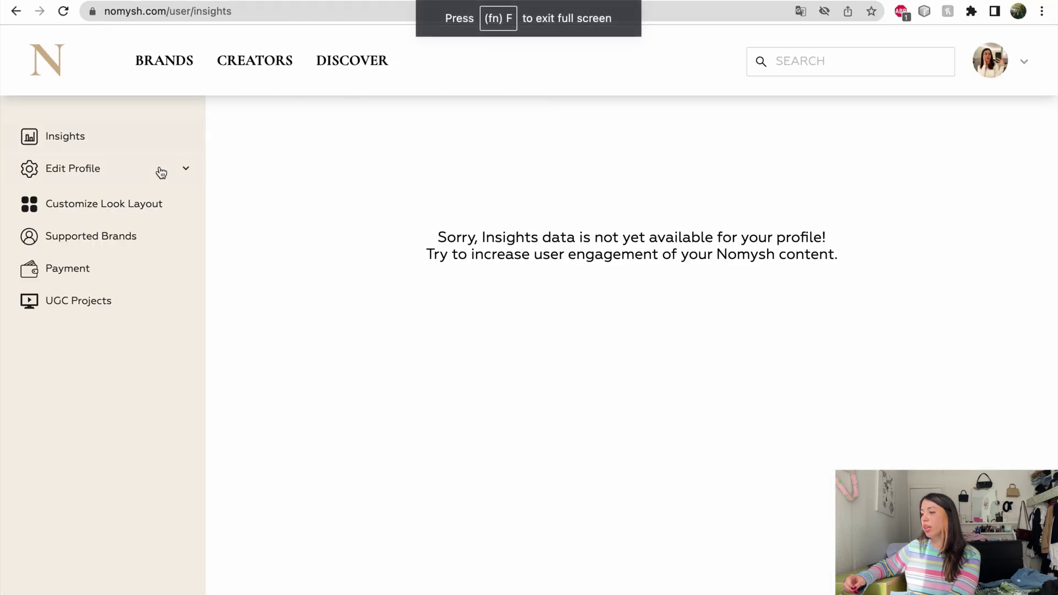
Expand Edit Profile and look through the About You questionnaire.
{"action": "left_click", "coordinate": [190, 175]}
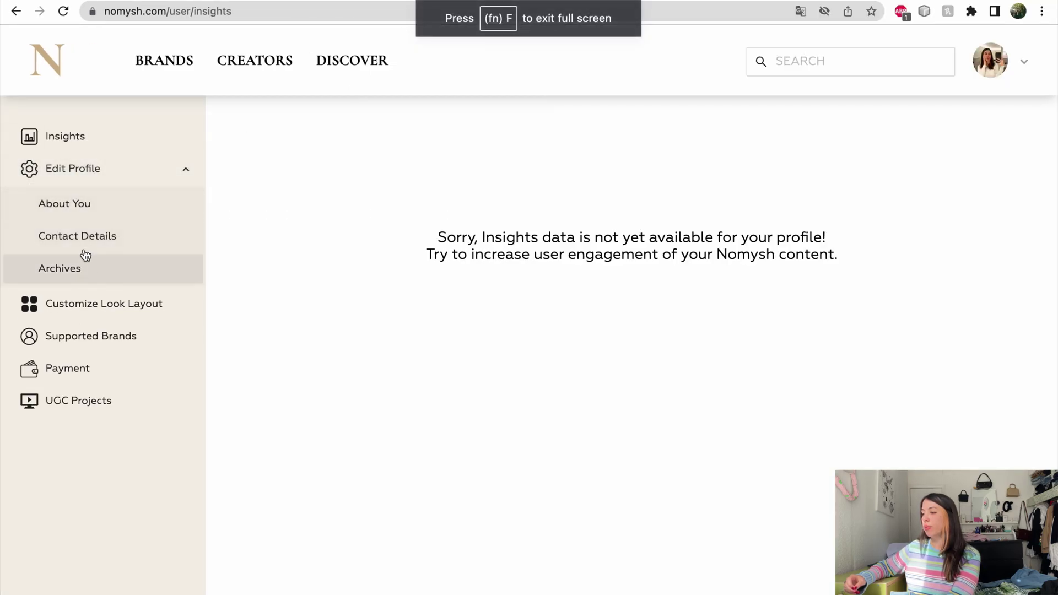
{"action": "left_click", "coordinate": [92, 211]}
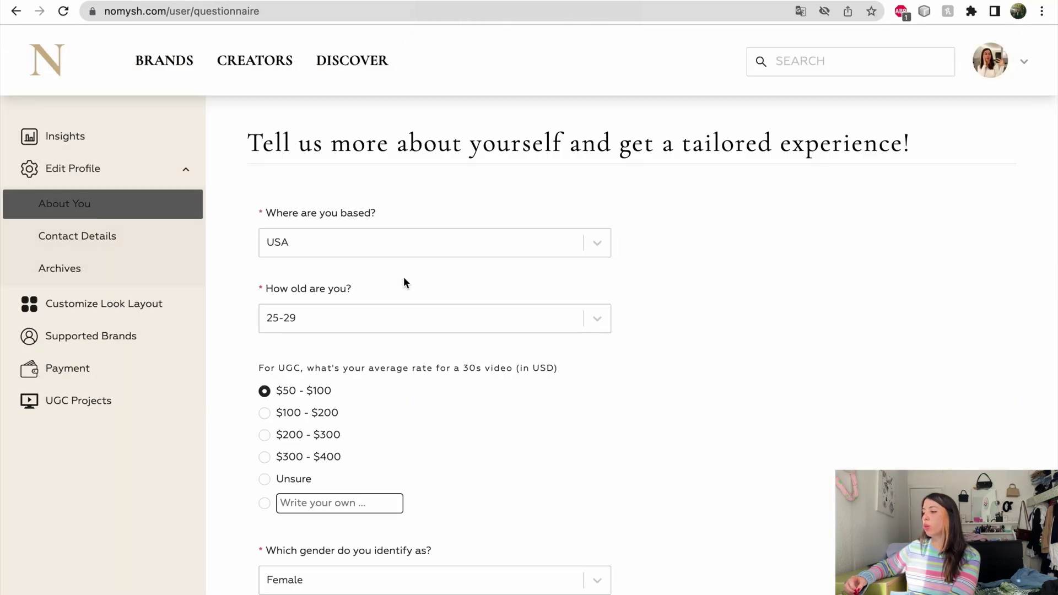
{"action": "scroll", "coordinate": [403, 280], "scroll_direction": "down", "scroll_amount": 3}
{"action": "scroll", "coordinate": [529, 358], "scroll_direction": "down", "scroll_amount": 5}
{"action": "scroll", "coordinate": [524, 432], "scroll_direction": "down", "scroll_amount": 5}
{"action": "scroll", "coordinate": [408, 397], "scroll_direction": "up", "scroll_amount": 7}
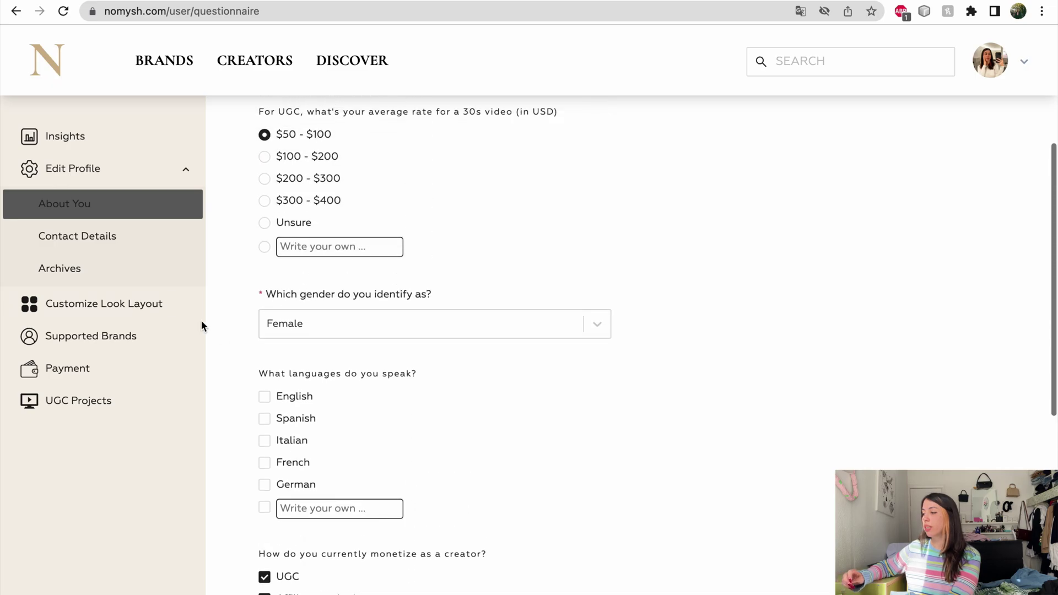
Browse Contact Details, Archives and Customize Look Layout, then scroll the Supported Brands grid.
{"action": "left_click", "coordinate": [131, 251]}
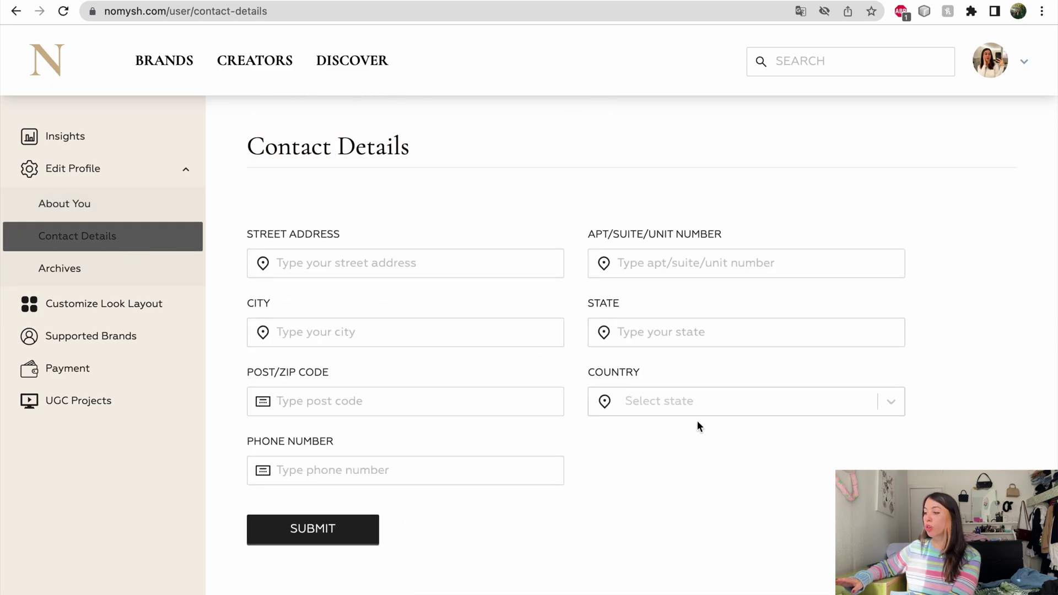
{"action": "left_click", "coordinate": [42, 270]}
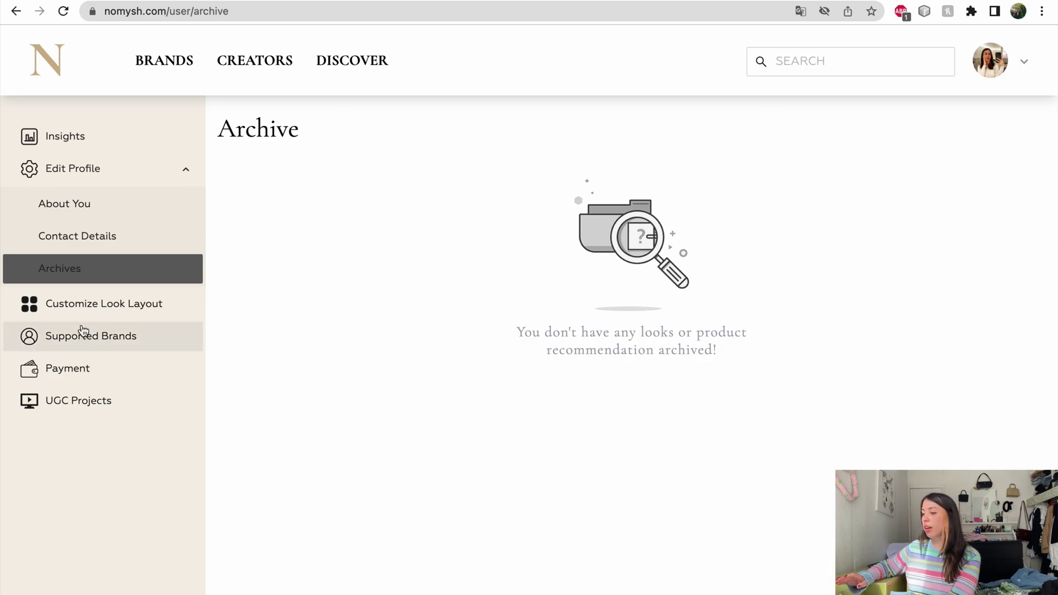
{"action": "left_click", "coordinate": [126, 314]}
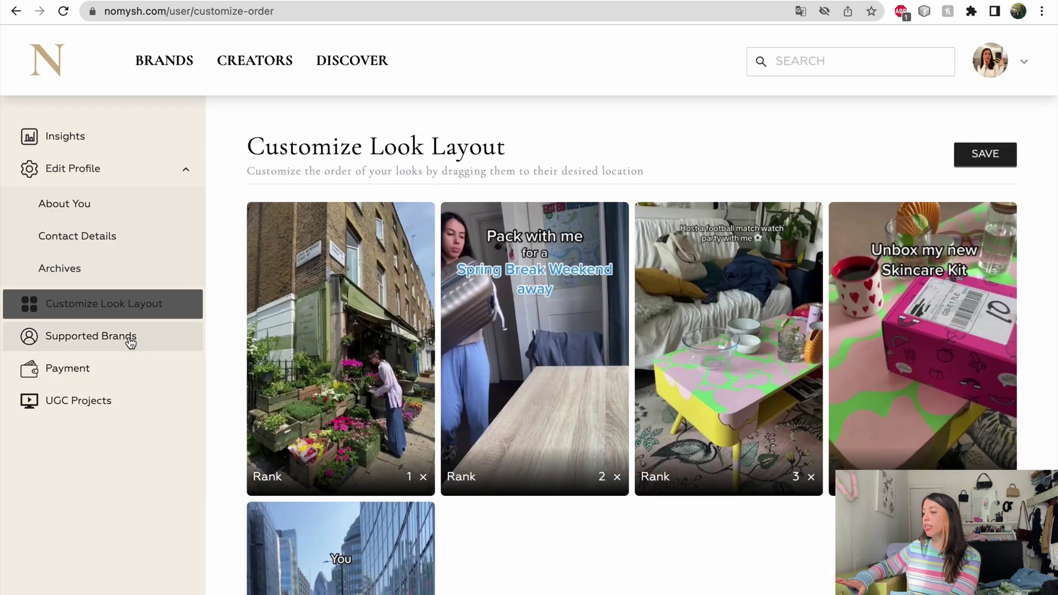
{"action": "left_click", "coordinate": [128, 339]}
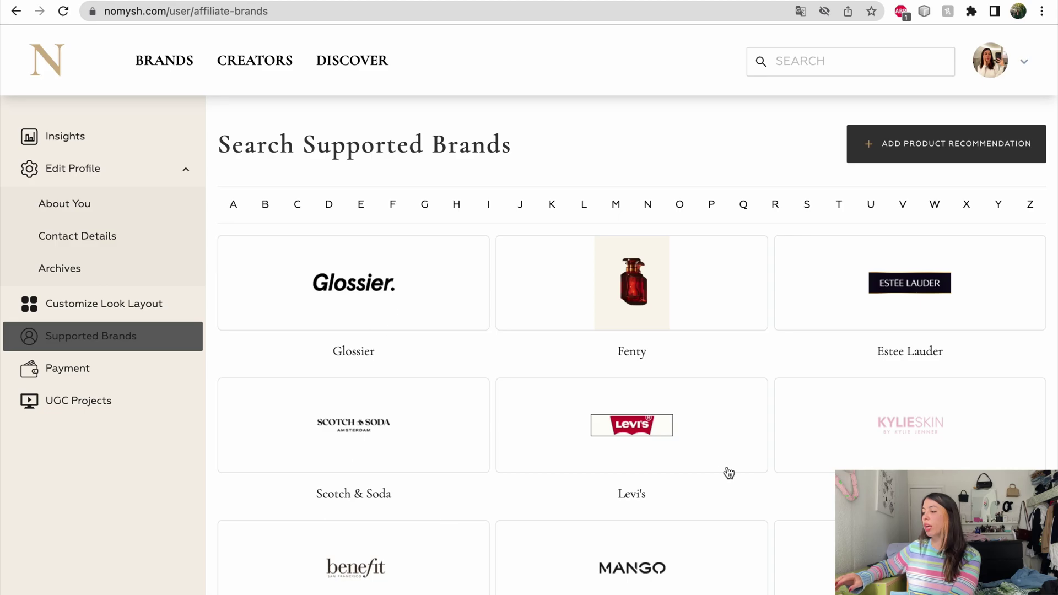
{"action": "scroll", "coordinate": [735, 472], "scroll_direction": "down", "scroll_amount": 8}
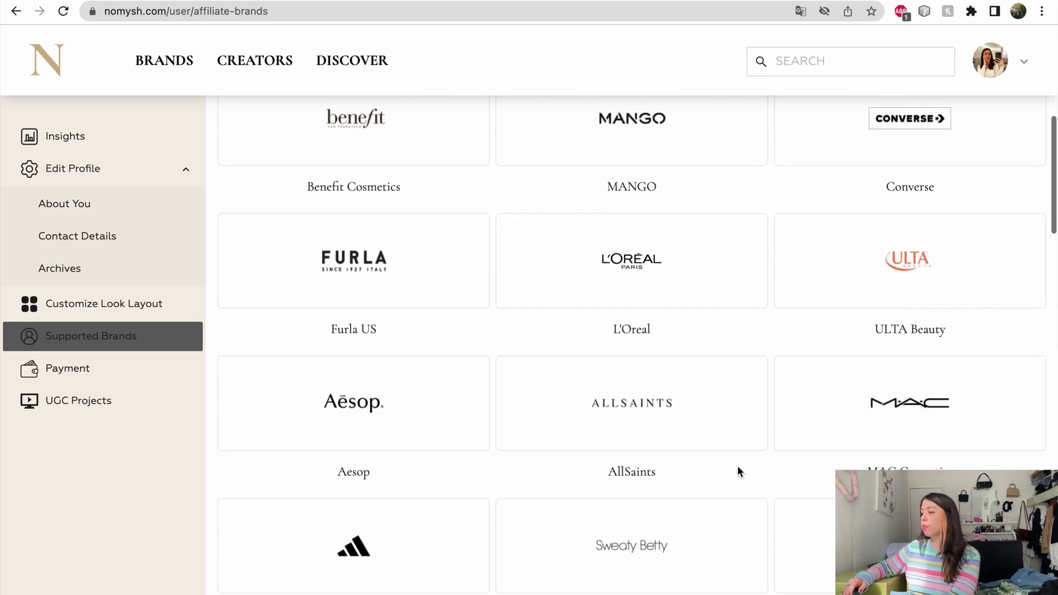
{"action": "scroll", "coordinate": [738, 472], "scroll_direction": "down", "scroll_amount": 3}
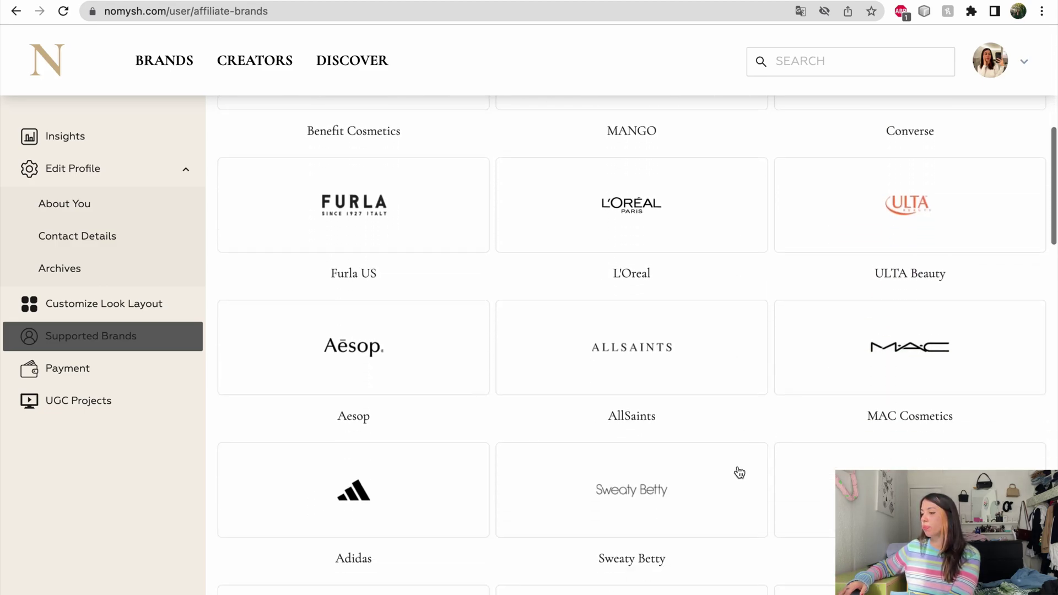
Return to the portfolio, edit the profile and enter the bio "I like pizza!".
{"action": "left_click", "coordinate": [65, 138]}
{"action": "left_click", "coordinate": [991, 61]}
{"action": "left_click", "coordinate": [929, 98]}
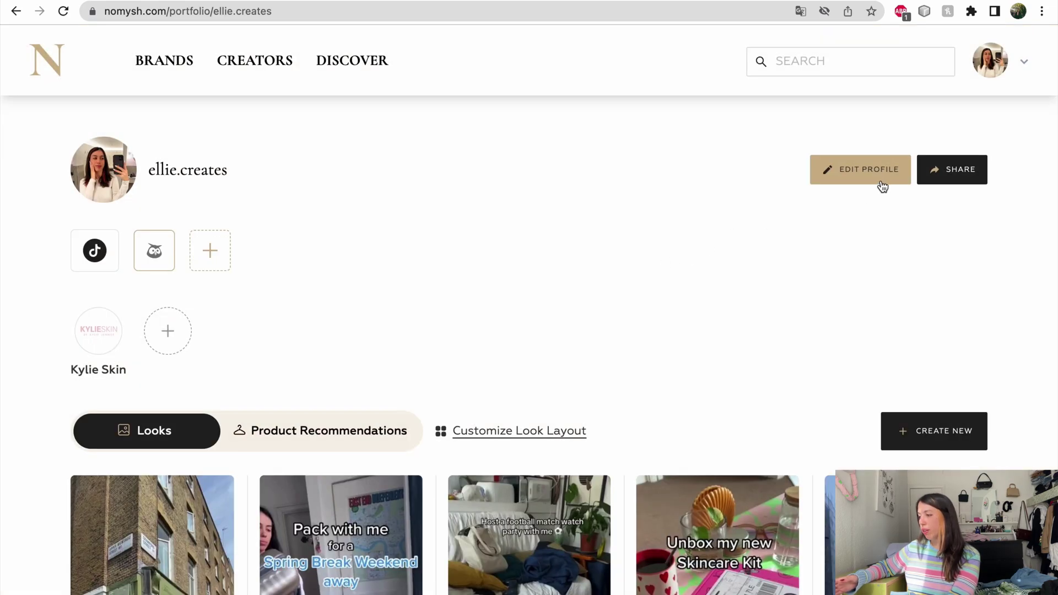
{"action": "left_click", "coordinate": [882, 186]}
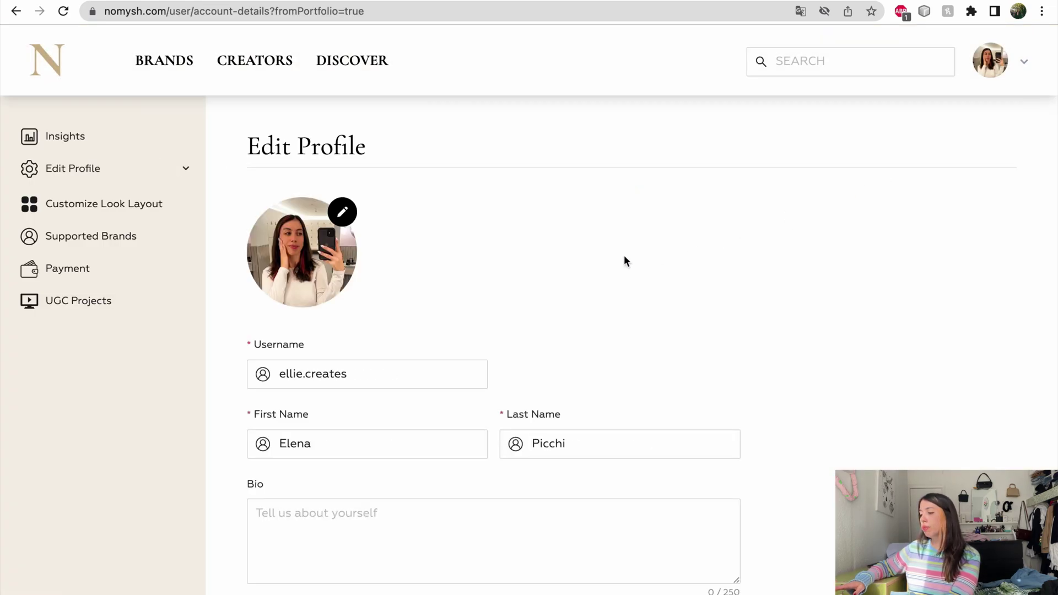
{"action": "scroll", "coordinate": [452, 335], "scroll_direction": "down", "scroll_amount": 3}
{"action": "left_click", "coordinate": [362, 366]}
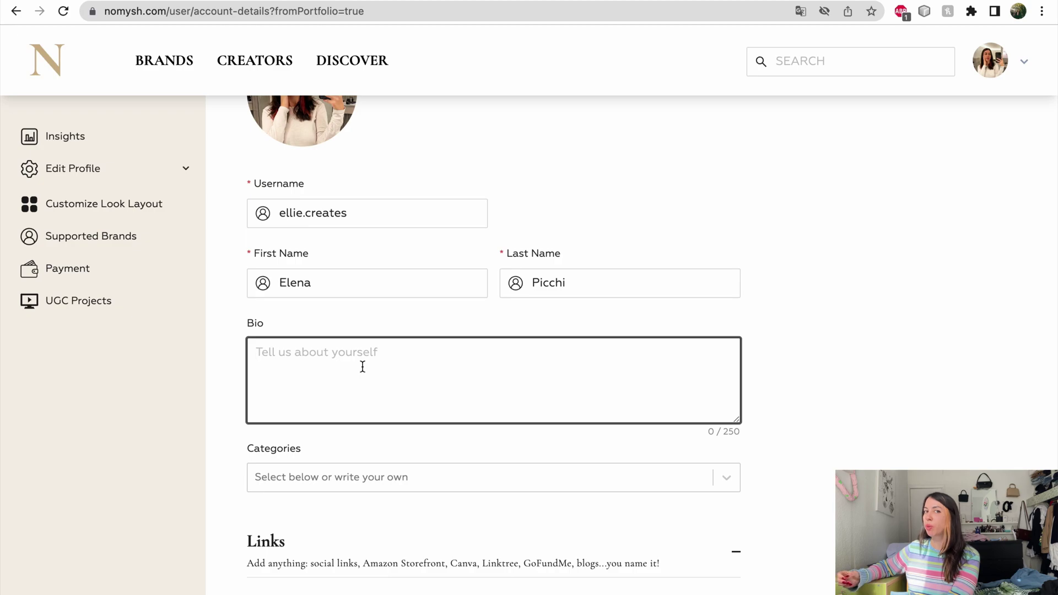
{"action": "type", "text": "I like pizza!"}
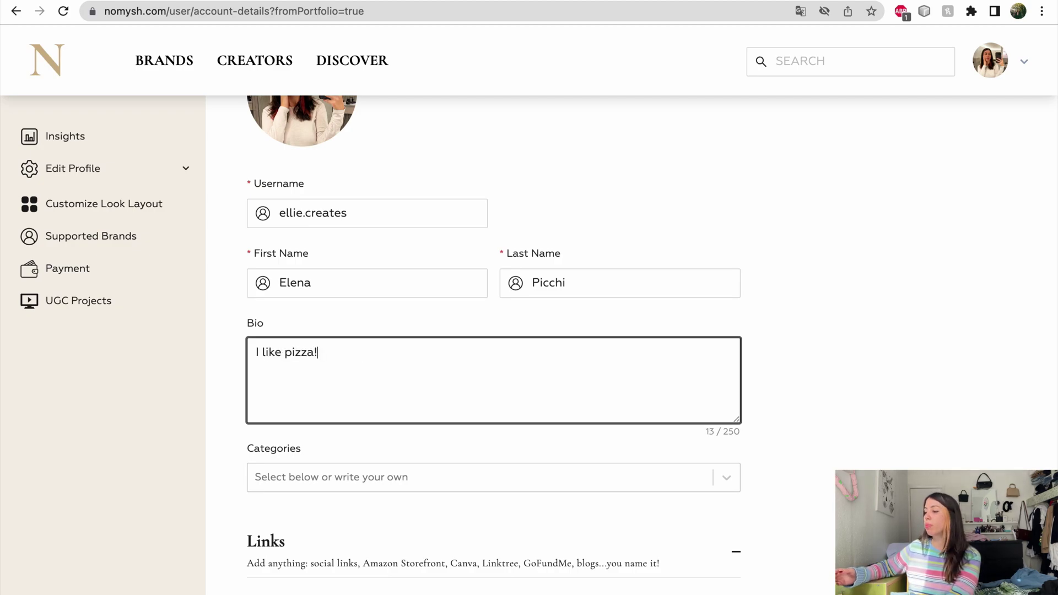
{"action": "scroll", "coordinate": [370, 387], "scroll_direction": "down", "scroll_amount": 3}
Add the categories Beauty/Skincare, Fashion and Lifestyle and save the profile.
{"action": "left_click", "coordinate": [368, 354]}
{"action": "left_click", "coordinate": [335, 389]}
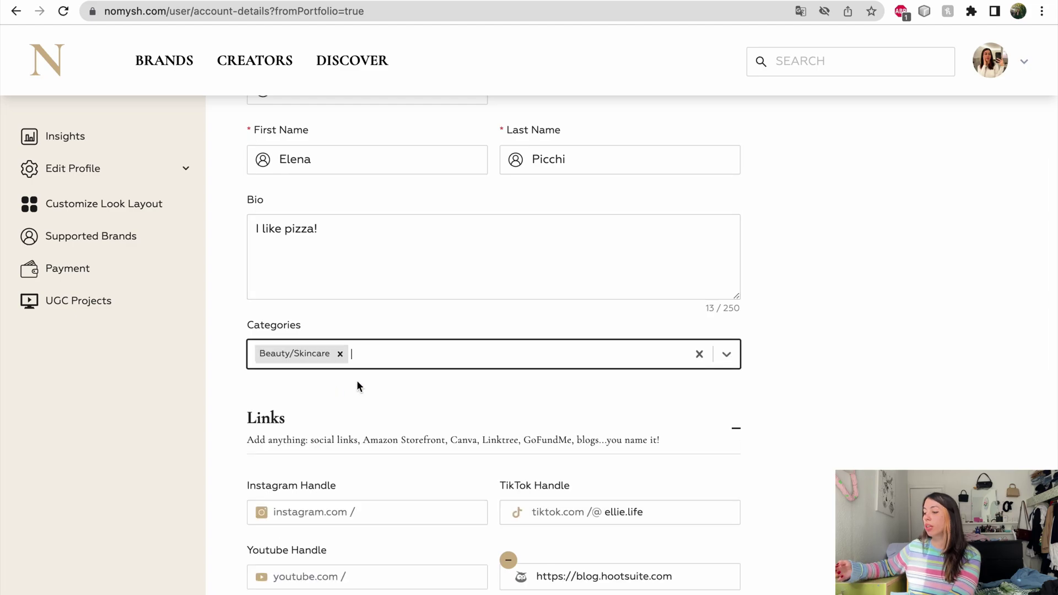
{"action": "left_click", "coordinate": [402, 357]}
{"action": "left_click", "coordinate": [331, 453]}
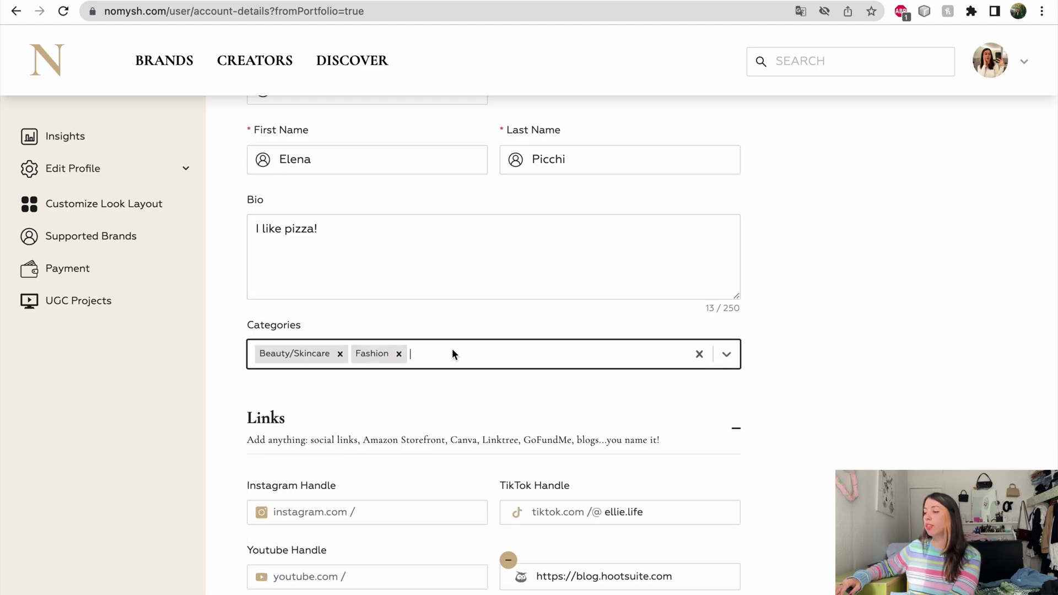
{"action": "left_click", "coordinate": [454, 353]}
{"action": "left_click", "coordinate": [334, 562]}
{"action": "scroll", "coordinate": [520, 458], "scroll_direction": "down", "scroll_amount": 3}
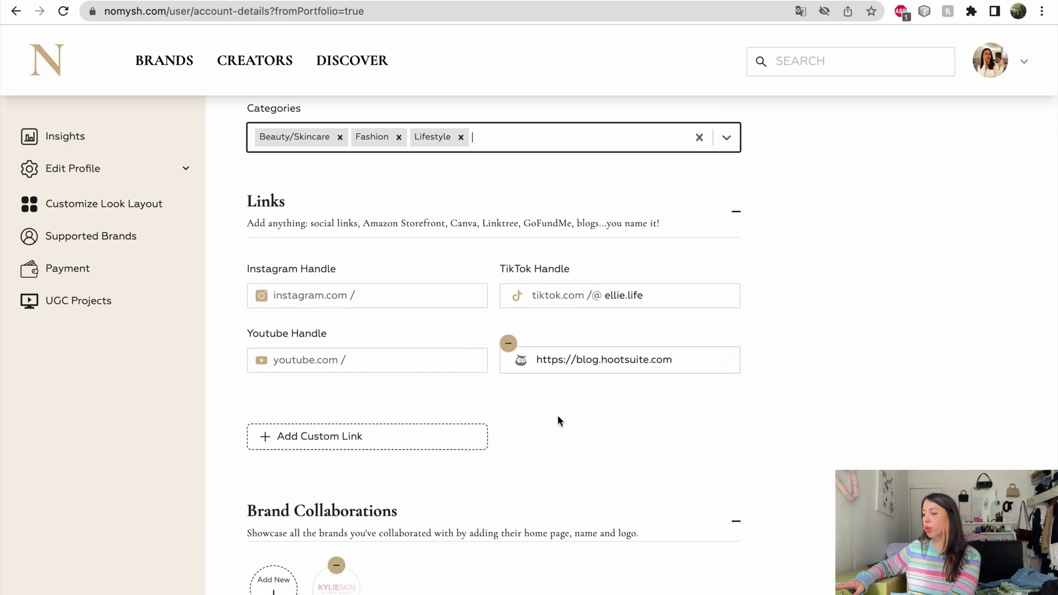
{"action": "scroll", "coordinate": [534, 435], "scroll_direction": "down", "scroll_amount": 4}
{"action": "left_click", "coordinate": [288, 477]}
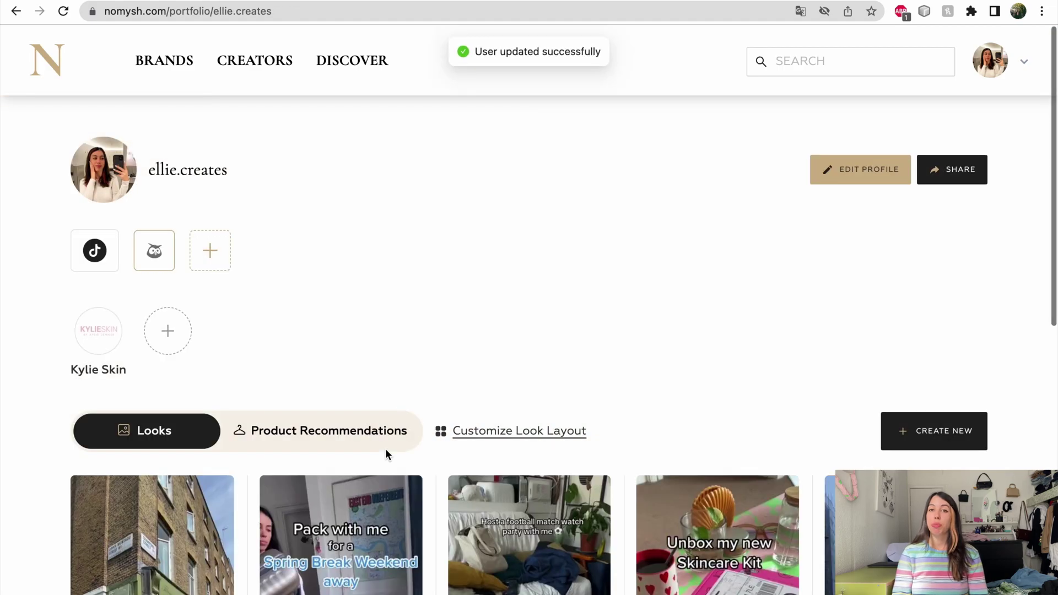
{"action": "scroll", "coordinate": [535, 343], "scroll_direction": "down", "scroll_amount": 6}
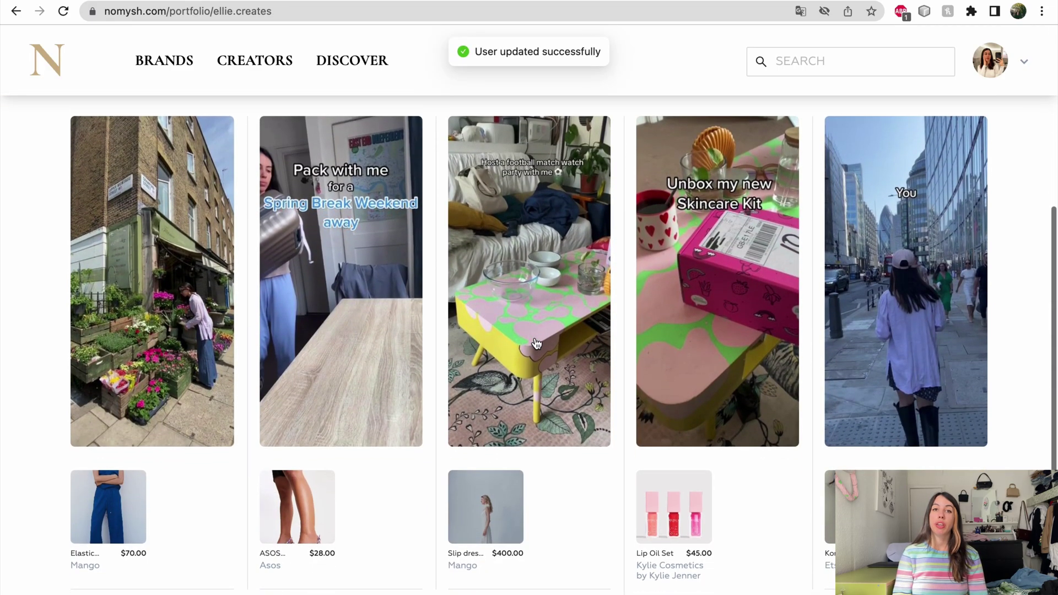